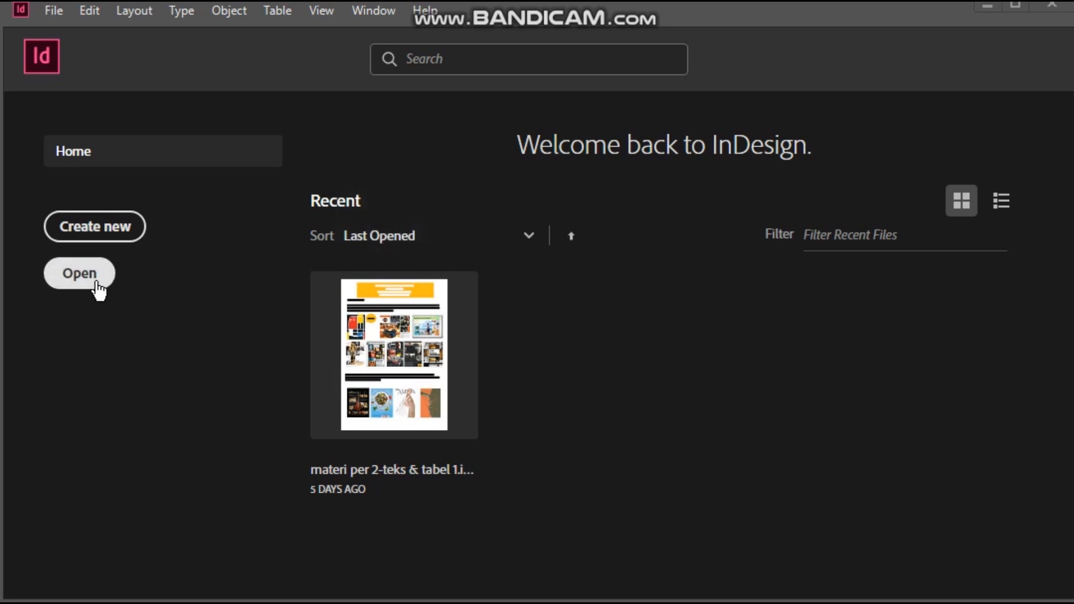
Create a new 5-page, 21 × 29.7 cm portrait document with units in centimeters and facing pages turned off.
{"action": "left_click", "coordinate": [130, 231]}
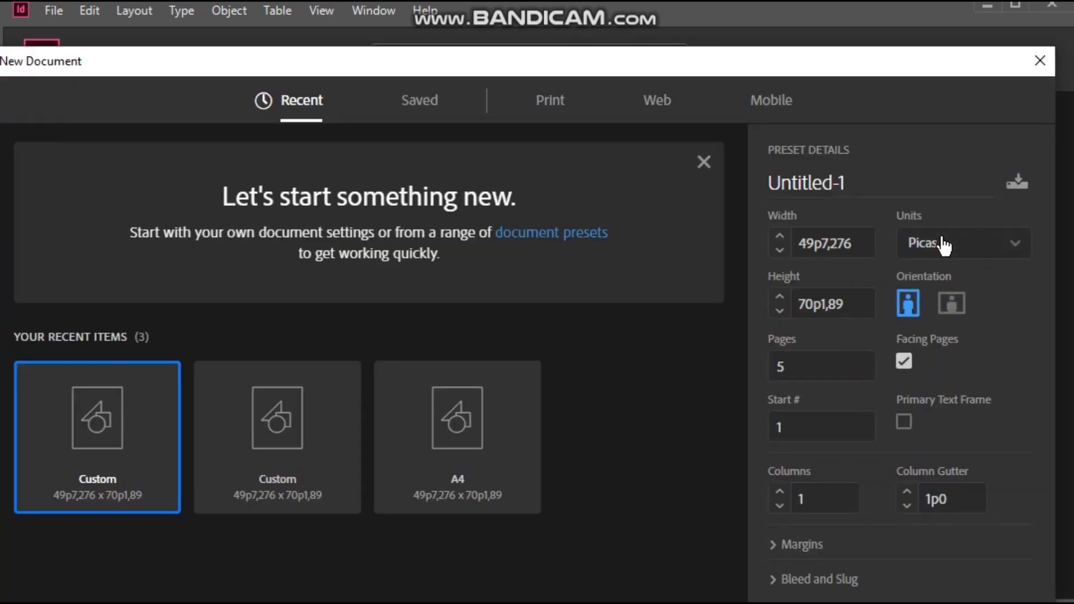
{"action": "left_click", "coordinate": [941, 244]}
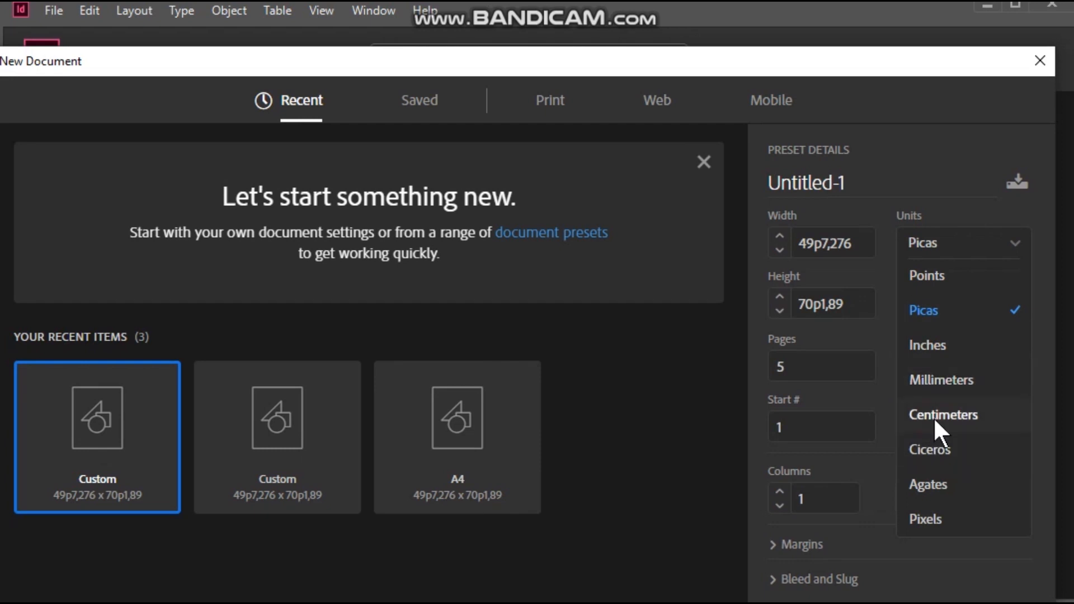
{"action": "left_click", "coordinate": [939, 433]}
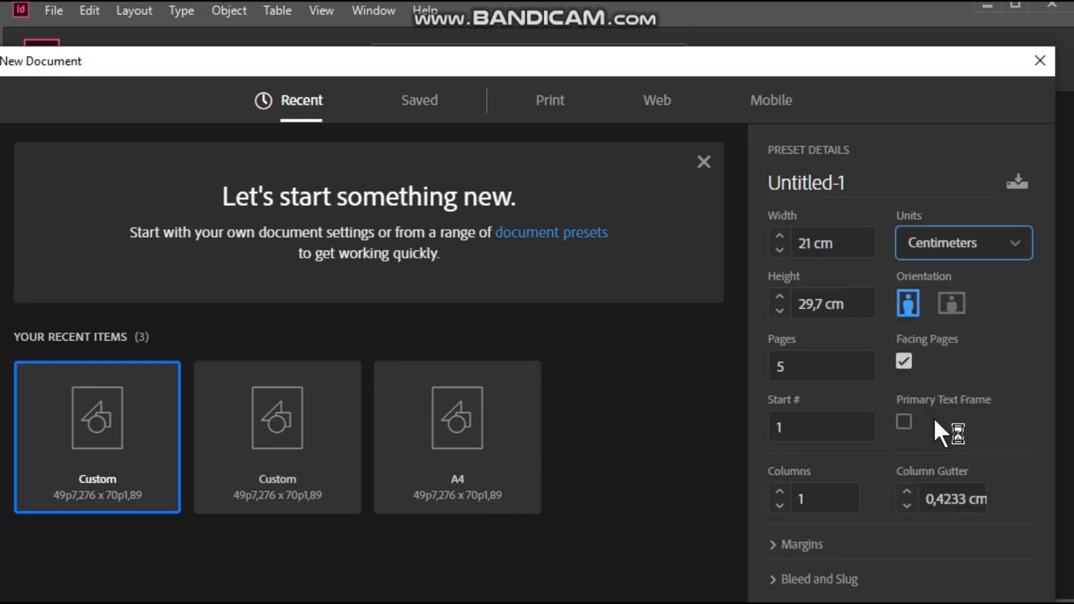
{"action": "left_click", "coordinate": [904, 364]}
{"action": "left_click", "coordinate": [806, 365]}
{"action": "double_click", "coordinate": [810, 364]}
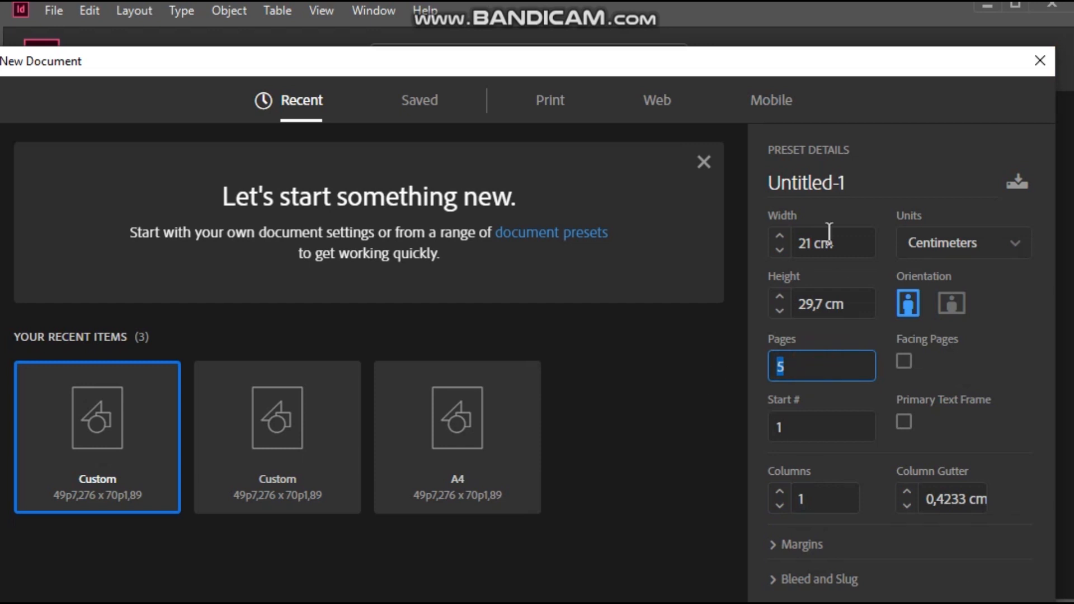
{"action": "key", "text": "Return"}
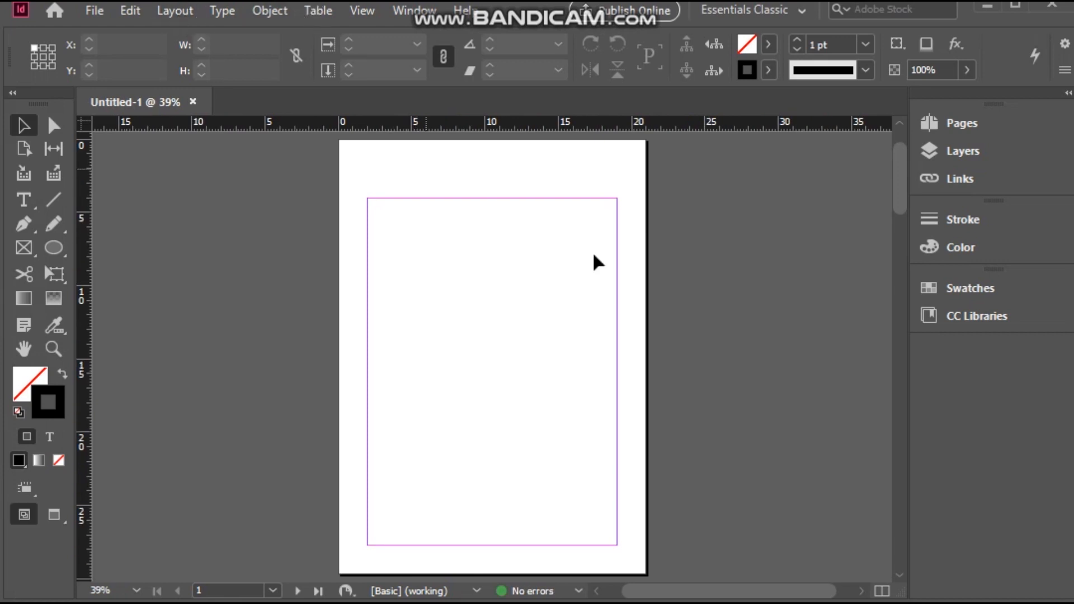
Open the document setup and set the bottom margin to 1 cm.
{"action": "left_click", "coordinate": [100, 11]}
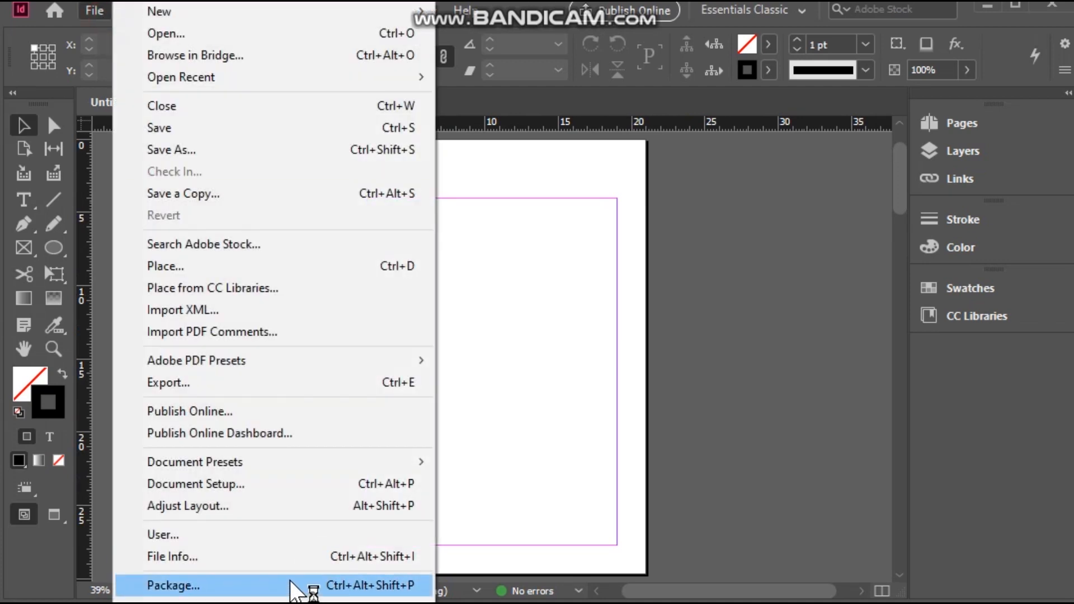
{"action": "left_click", "coordinate": [228, 484]}
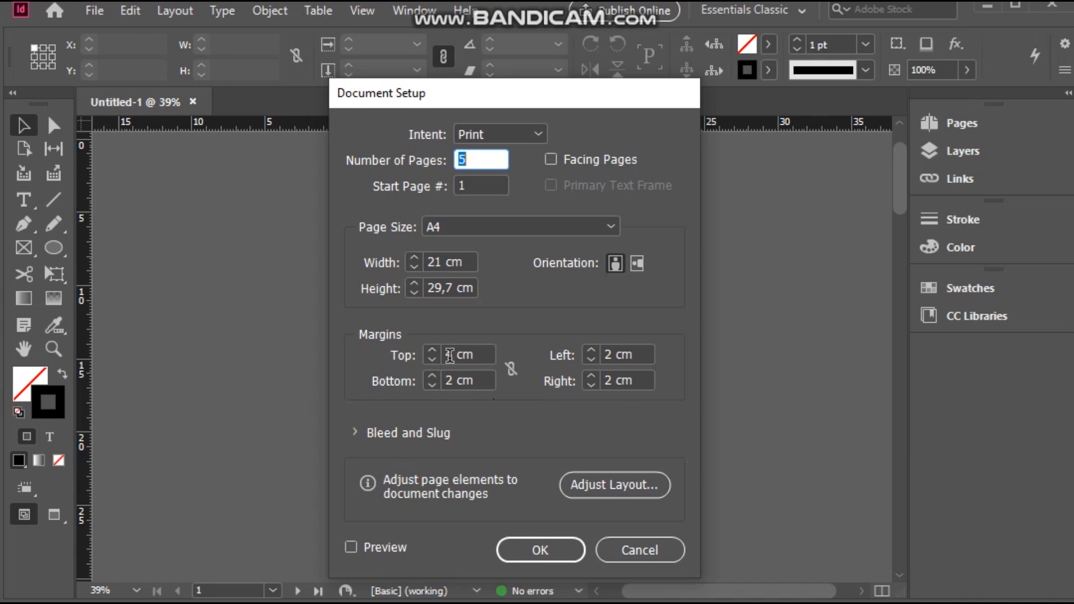
{"action": "left_click", "coordinate": [459, 352]}
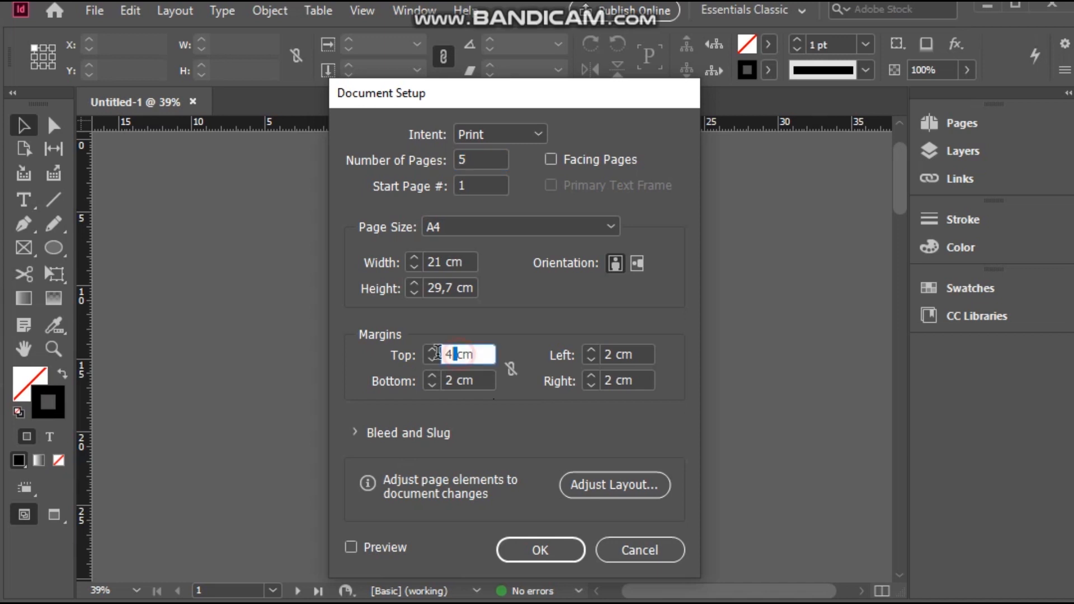
{"action": "left_click", "coordinate": [452, 378]}
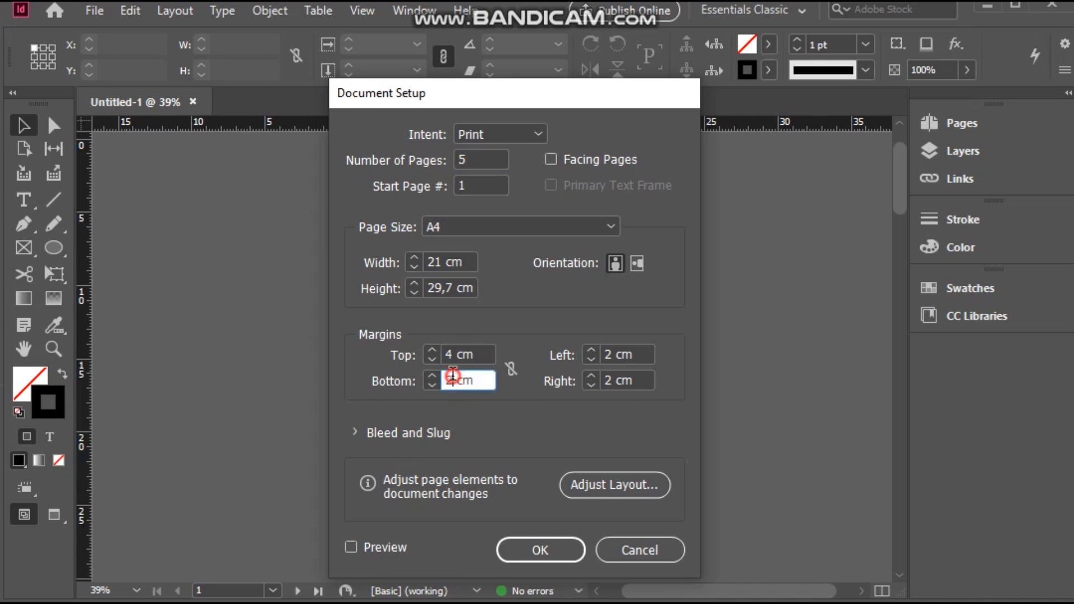
{"action": "left_click_drag", "start_coordinate": [458, 379], "coordinate": [432, 379]}
{"action": "type", "text": "1"}
Set the right margin to 1 cm and apply the document setup.
{"action": "left_click_drag", "start_coordinate": [614, 354], "coordinate": [582, 366]}
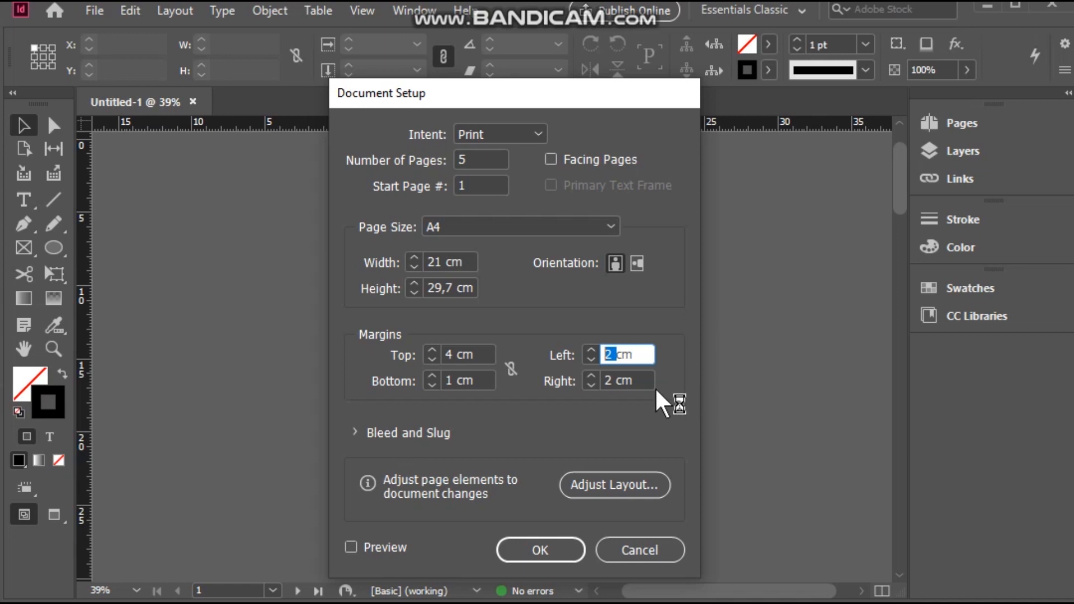
{"action": "left_click", "coordinate": [621, 354]}
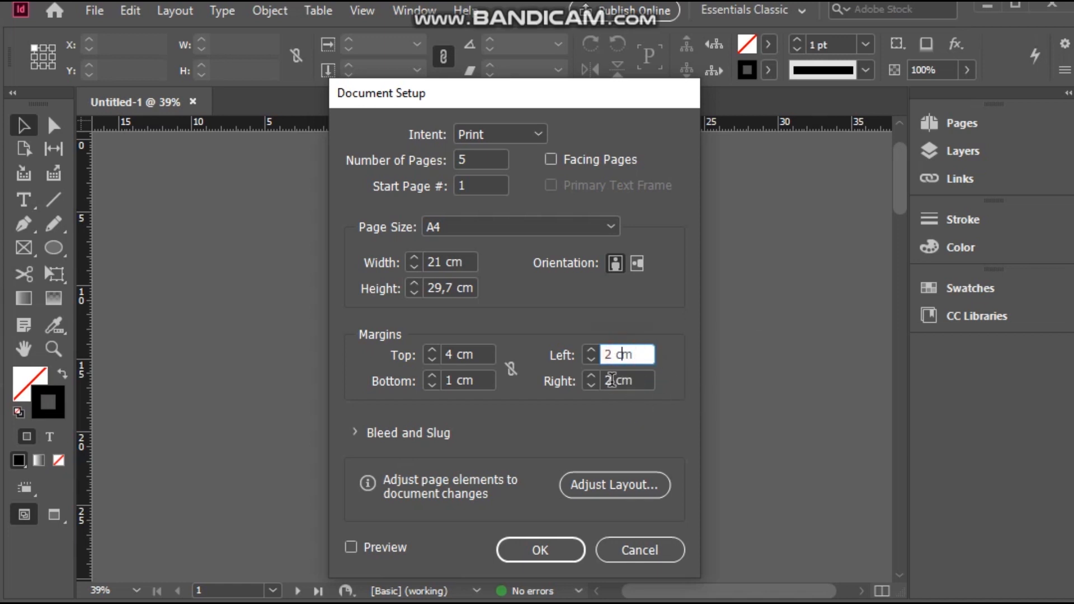
{"action": "double_click", "coordinate": [608, 381]}
{"action": "type", "text": "21"}
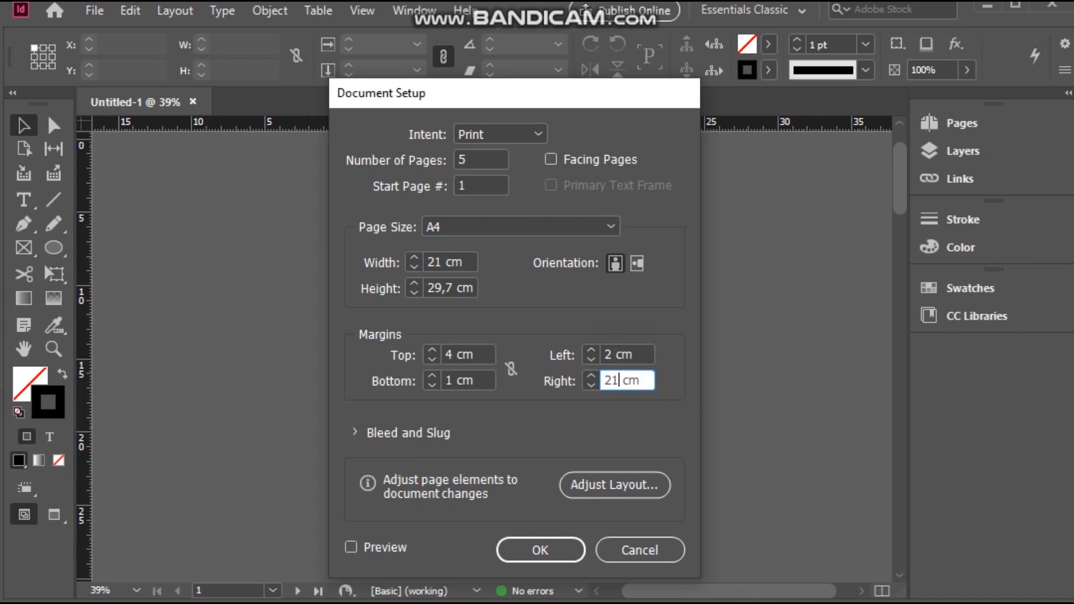
{"action": "key", "text": "BackSpace"}
{"action": "key", "text": "BackSpace"}
{"action": "type", "text": "1"}
{"action": "left_click", "coordinate": [558, 551]}
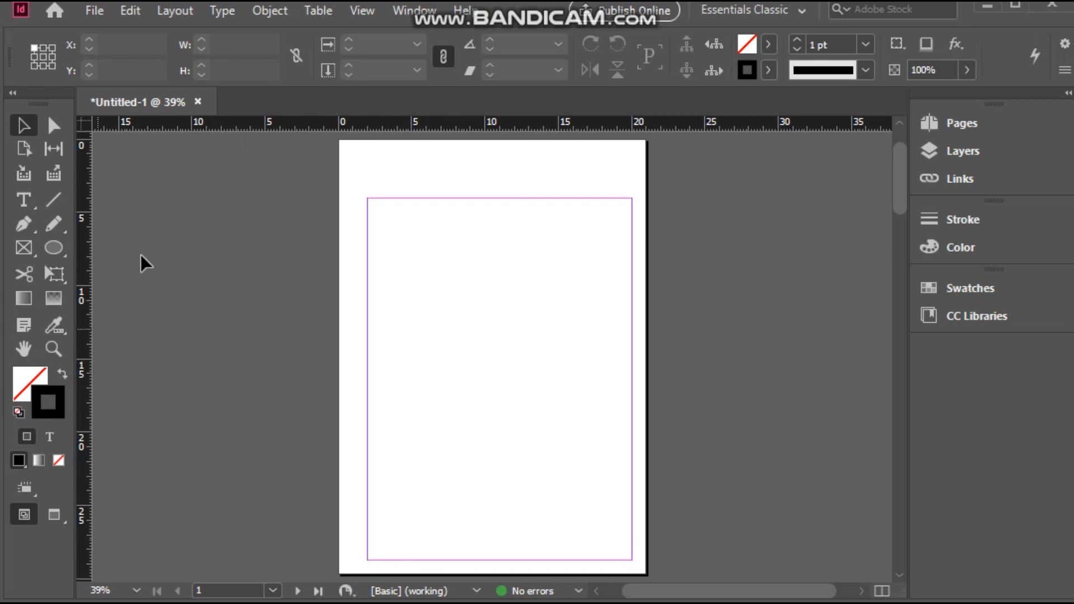
Draw a text frame about 18 × 15.4 cm between the side margins of page 1 and fill it with placeholder text.
{"action": "left_click", "coordinate": [26, 199]}
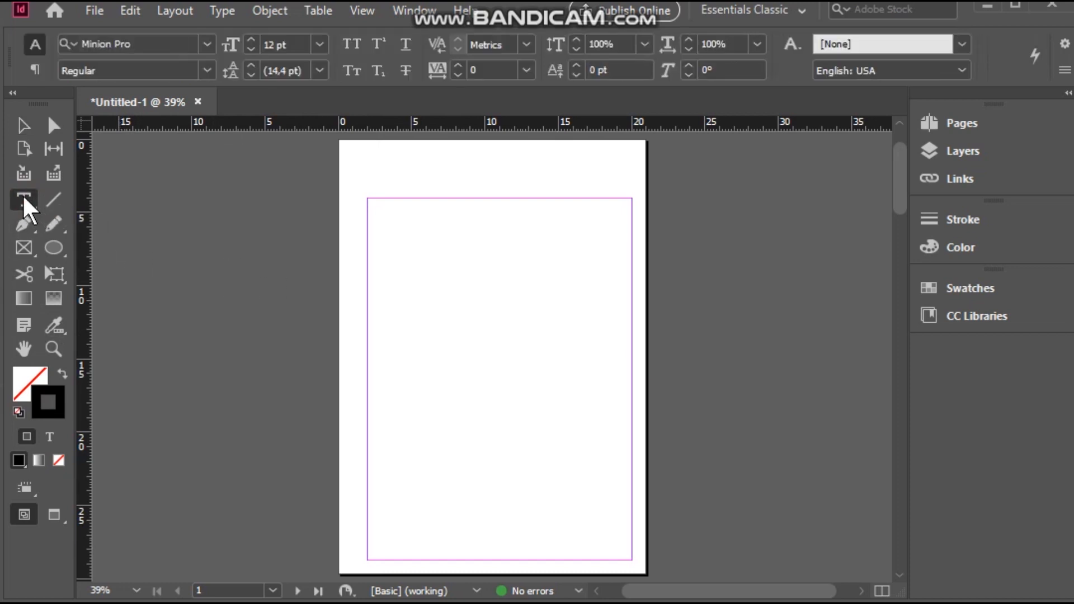
{"action": "left_click_drag", "start_coordinate": [367, 247], "coordinate": [633, 473]}
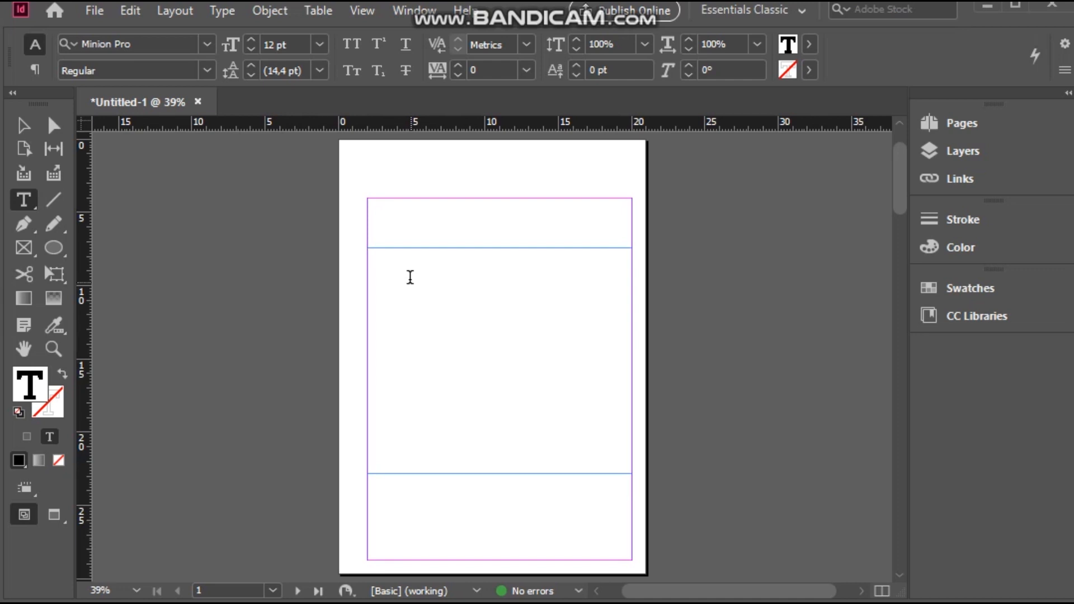
{"action": "right_click", "coordinate": [401, 263]}
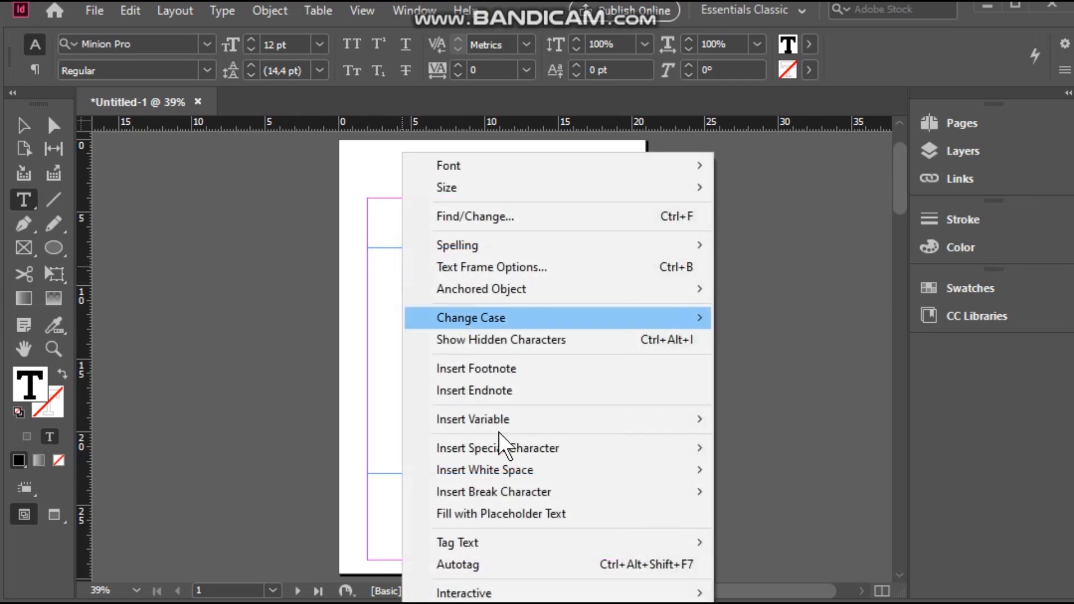
{"action": "left_click", "coordinate": [527, 515]}
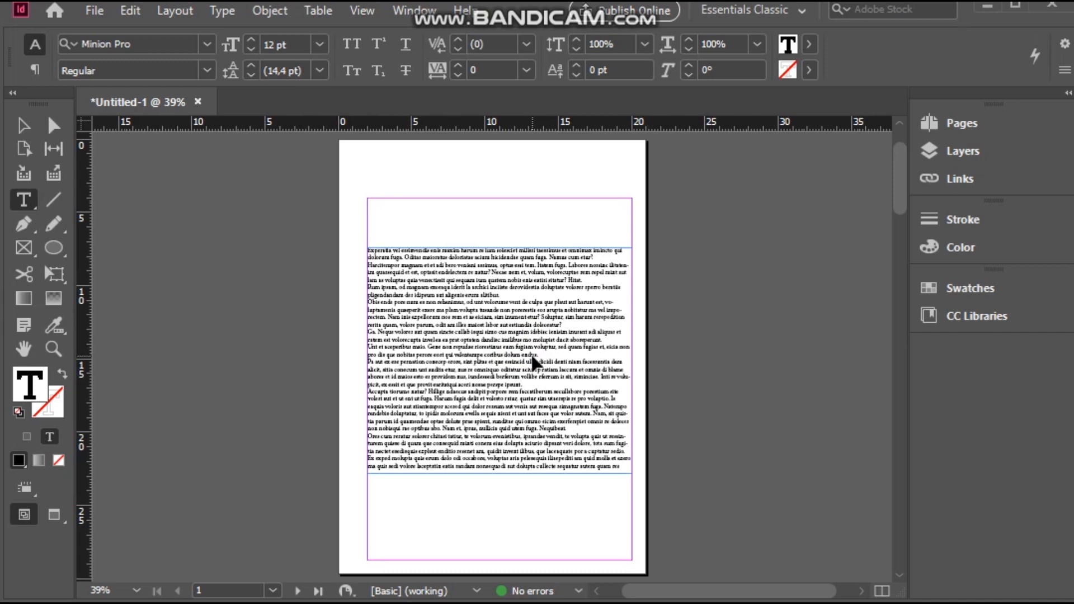
Divide the text frame into 3 columns in the text frame options.
{"action": "key", "text": "ctrl+b"}
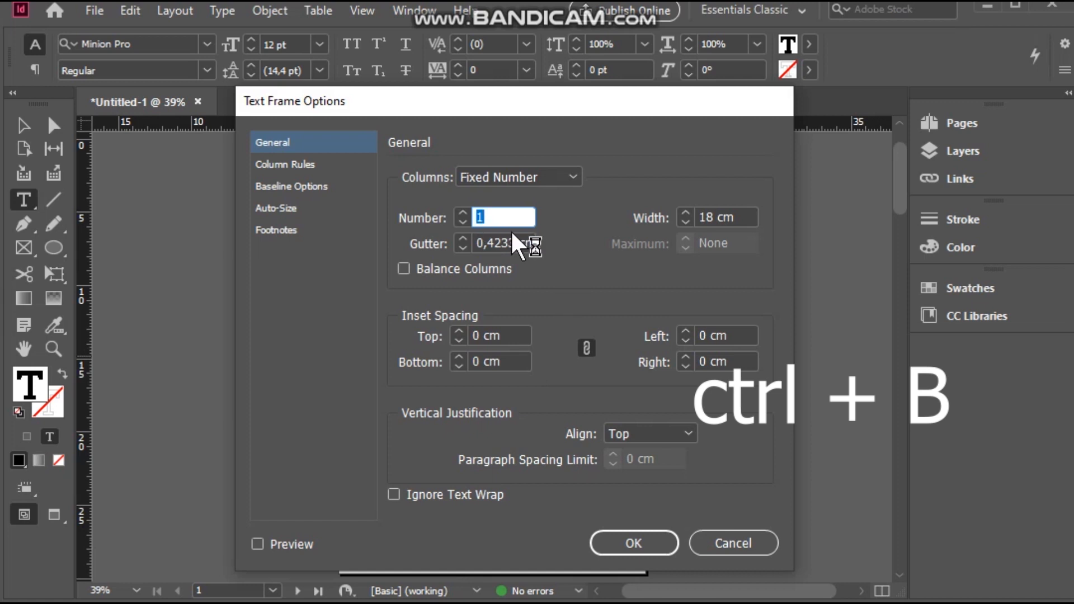
{"action": "left_click", "coordinate": [498, 220]}
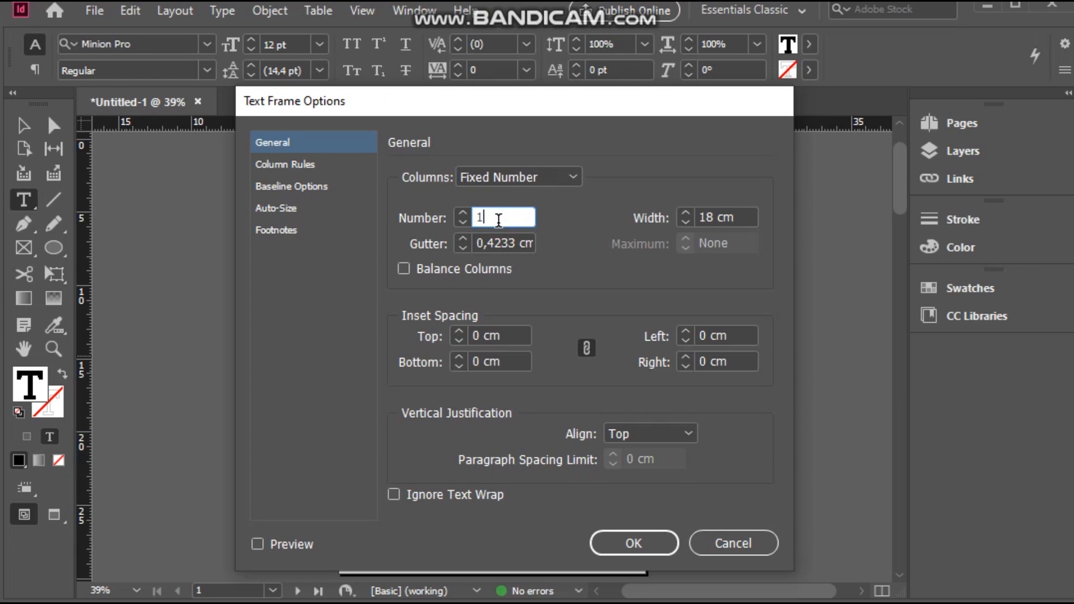
{"action": "key", "text": "BackSpace"}
{"action": "left_click", "coordinate": [649, 547]}
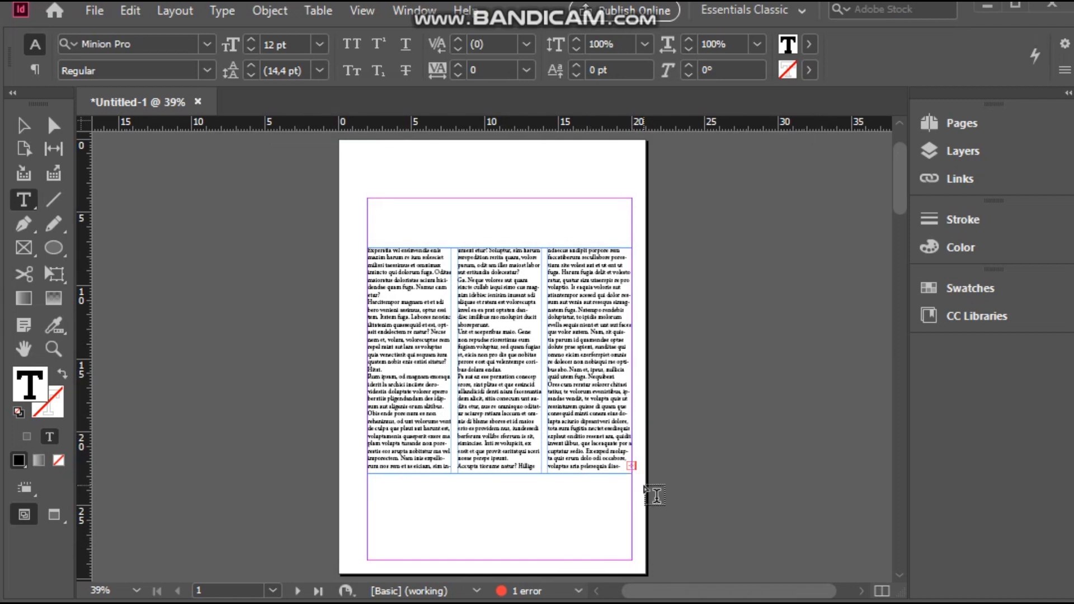
Extend the text frame's bottom edge downward so the overset placeholder text fits inside, then deselect the frame.
{"action": "left_click", "coordinate": [633, 466]}
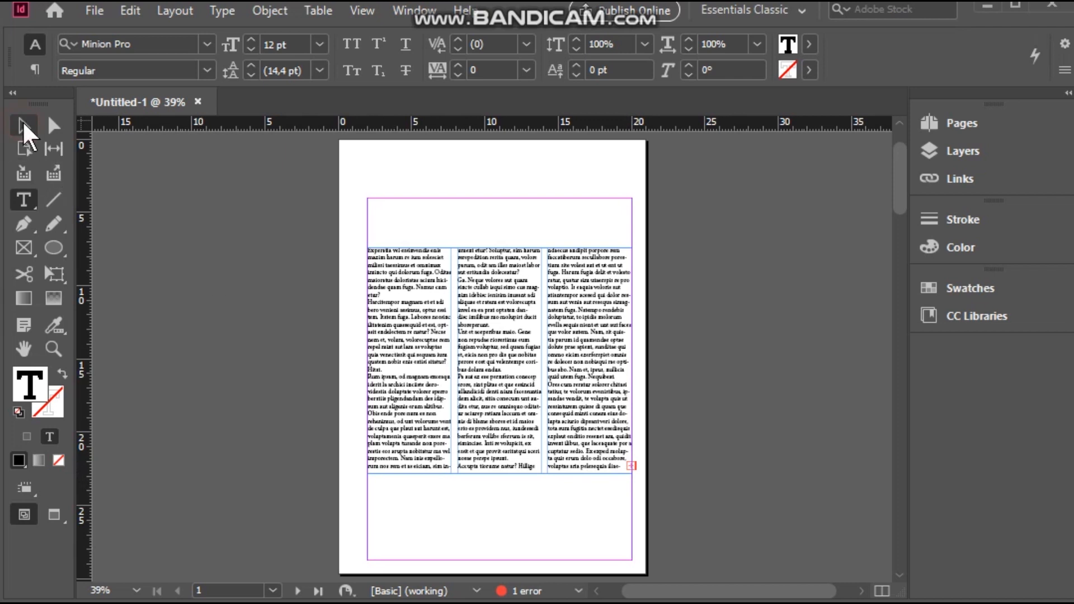
{"action": "left_click", "coordinate": [23, 126]}
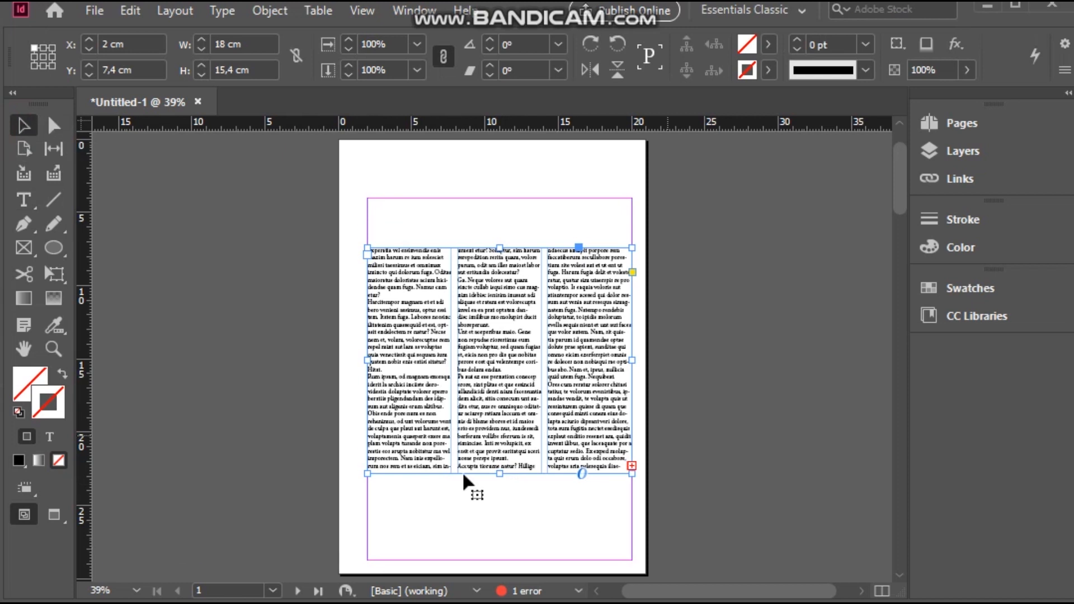
{"action": "left_click", "coordinate": [501, 473]}
{"action": "left_click_drag", "start_coordinate": [501, 473], "coordinate": [500, 513]}
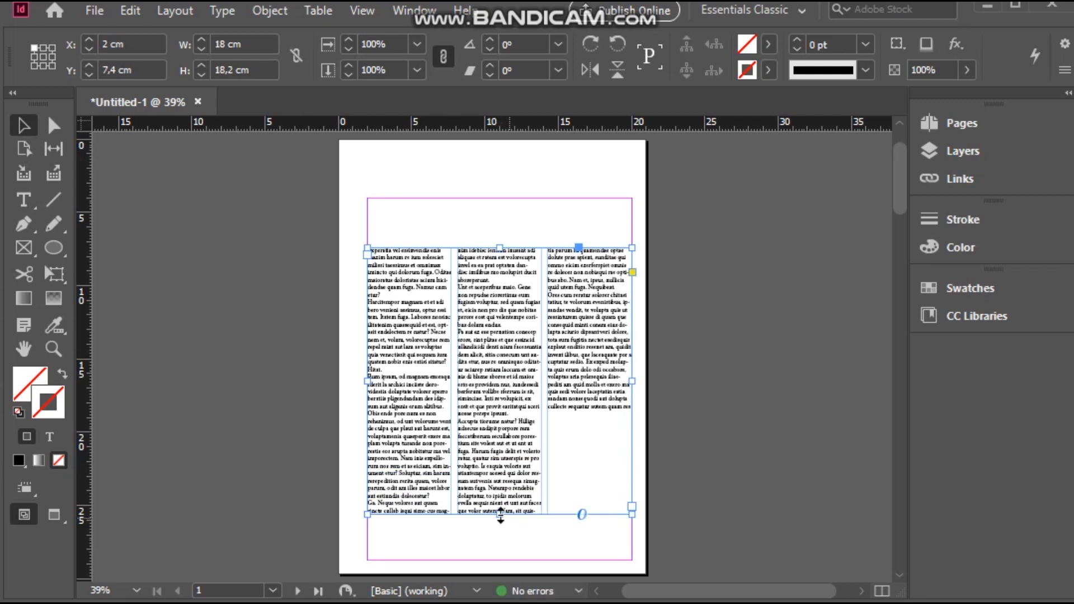
{"action": "left_click_drag", "start_coordinate": [501, 512], "coordinate": [516, 490]}
{"action": "left_click", "coordinate": [583, 521]}
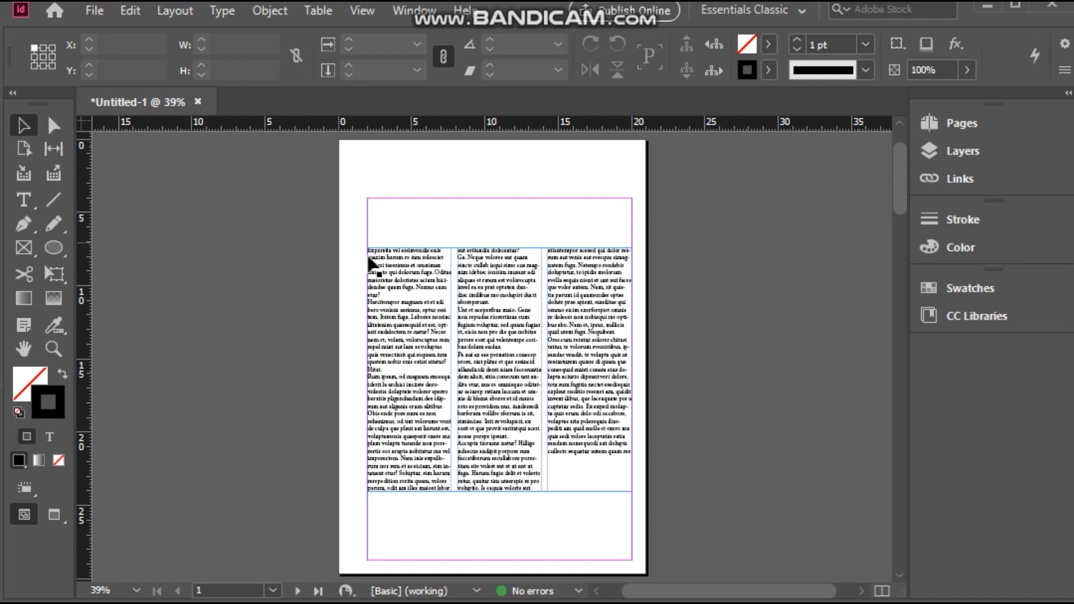
Give the first paragraph of the placeholder text a one-character drop cap spanning 4 lines.
{"action": "left_click", "coordinate": [54, 348]}
{"action": "left_click", "coordinate": [369, 255]}
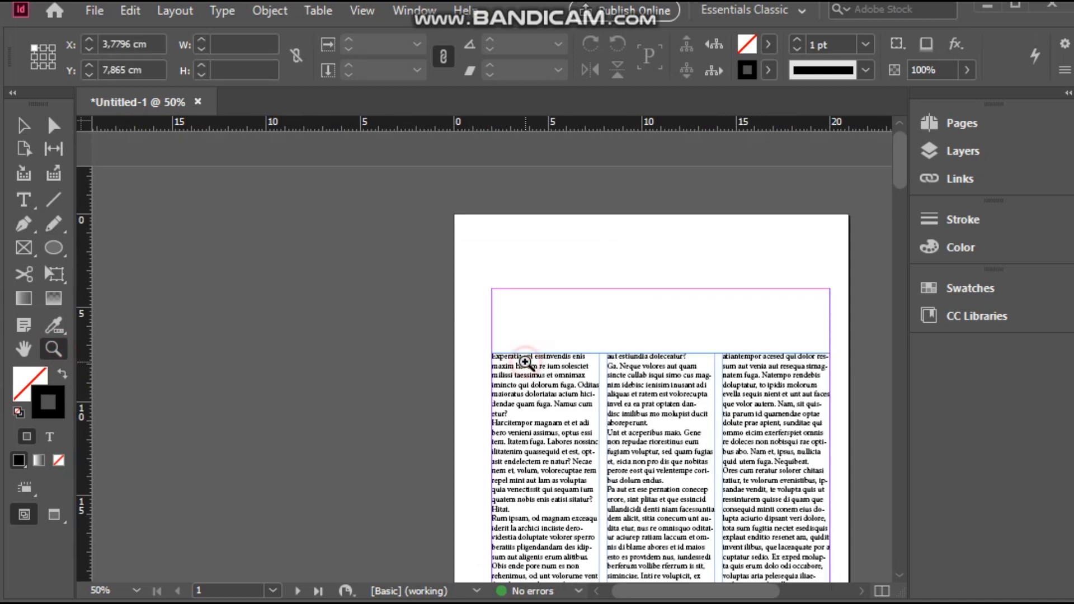
{"action": "left_click", "coordinate": [525, 363]}
{"action": "left_click", "coordinate": [451, 359]}
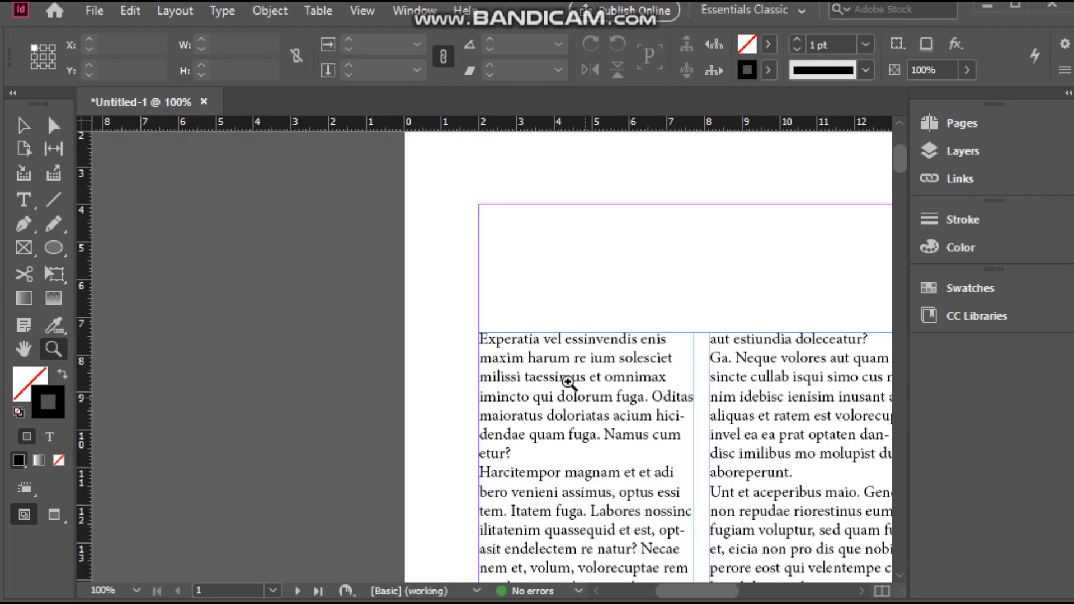
{"action": "left_click", "coordinate": [23, 124]}
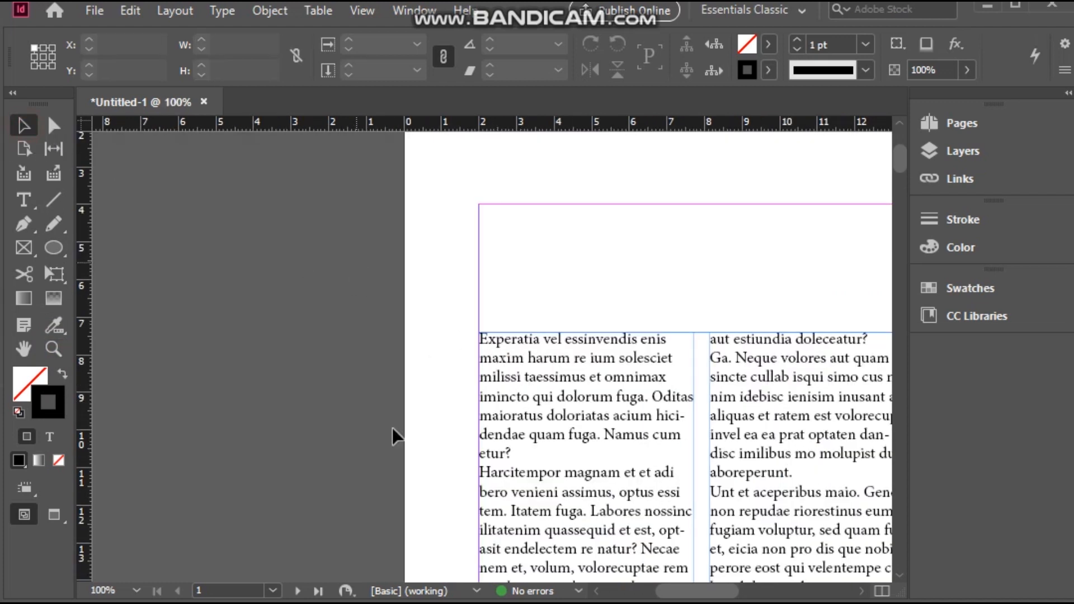
{"action": "left_click", "coordinate": [23, 199]}
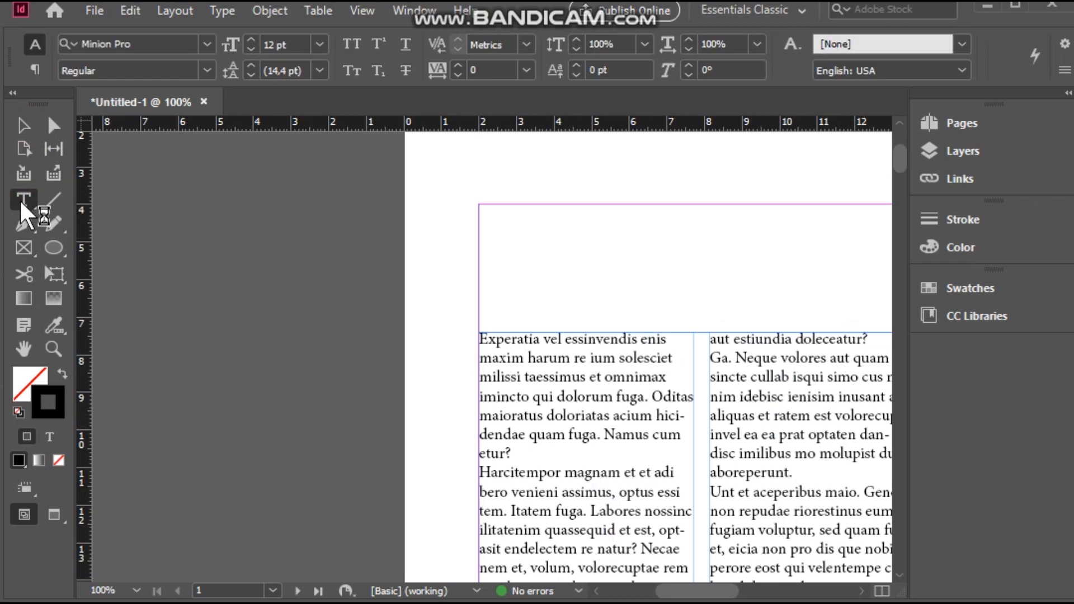
{"action": "left_click", "coordinate": [487, 339]}
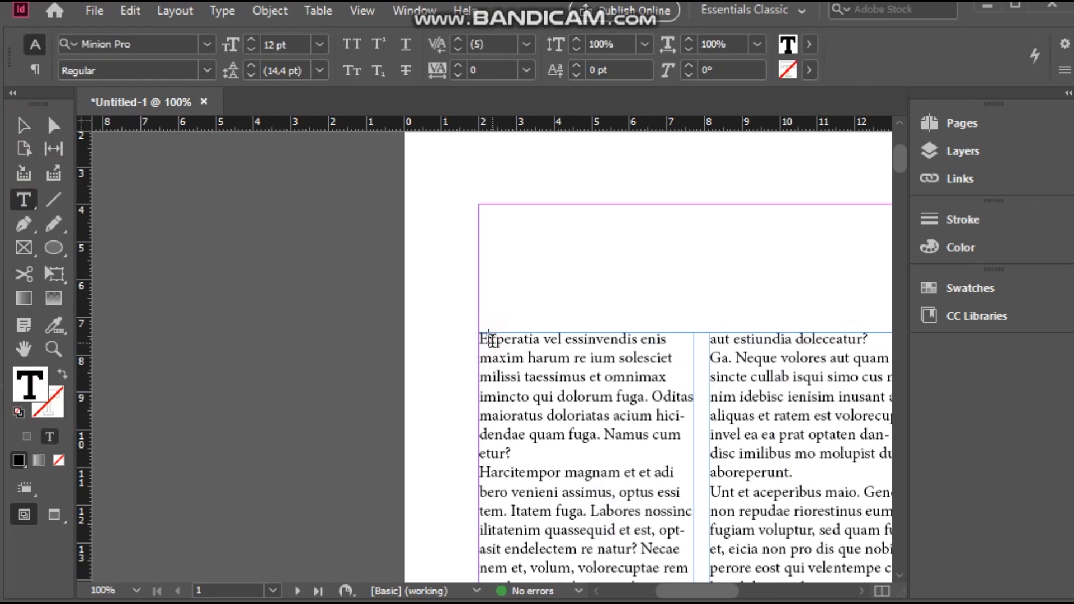
{"action": "left_click", "coordinate": [34, 69]}
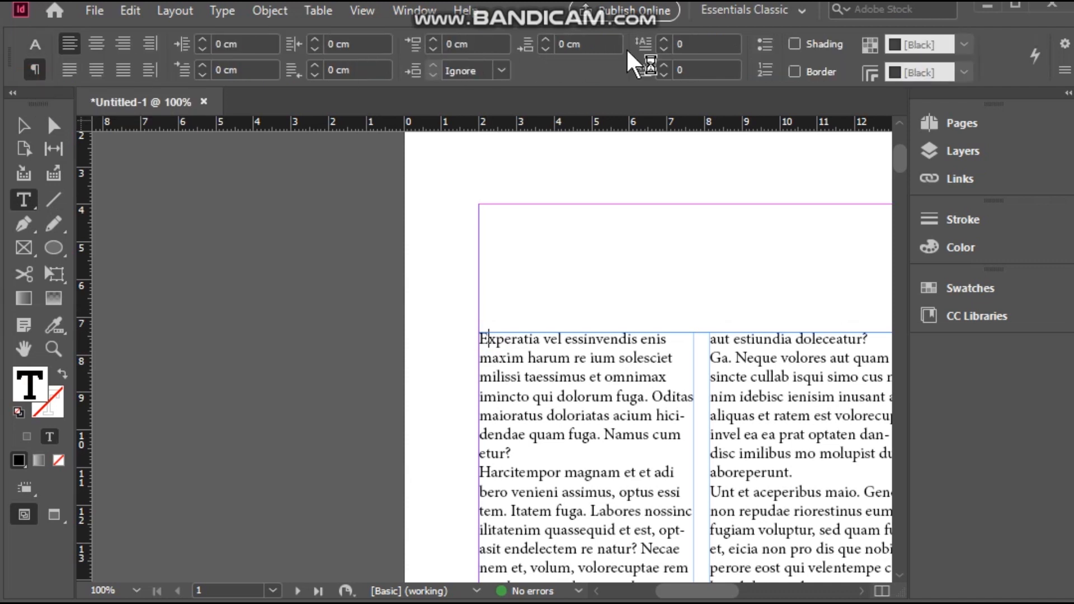
{"action": "left_click", "coordinate": [661, 40]}
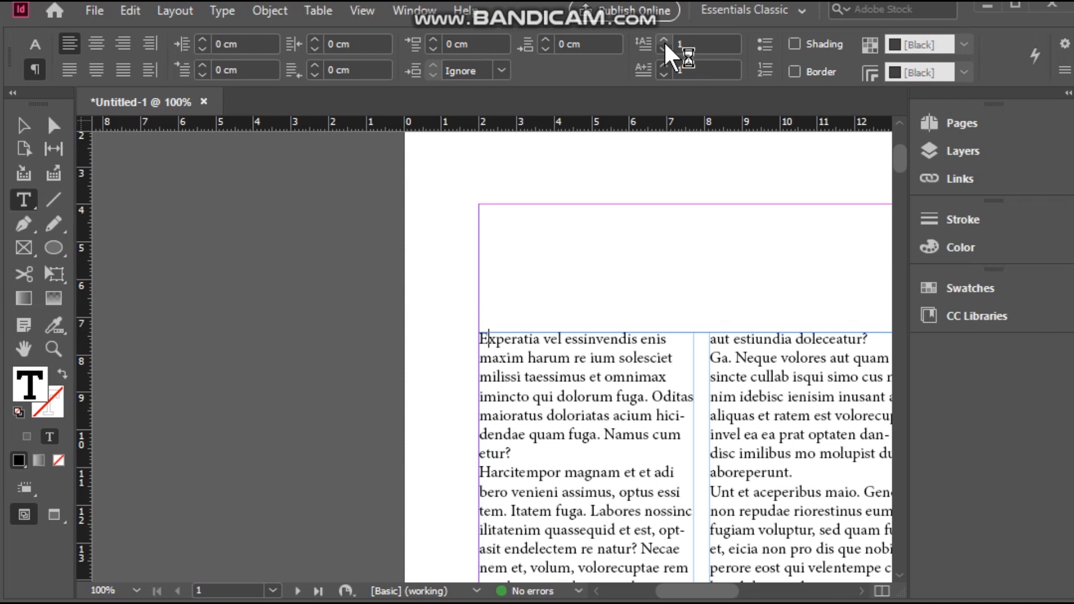
{"action": "left_click", "coordinate": [663, 39]}
{"action": "left_click", "coordinate": [663, 37]}
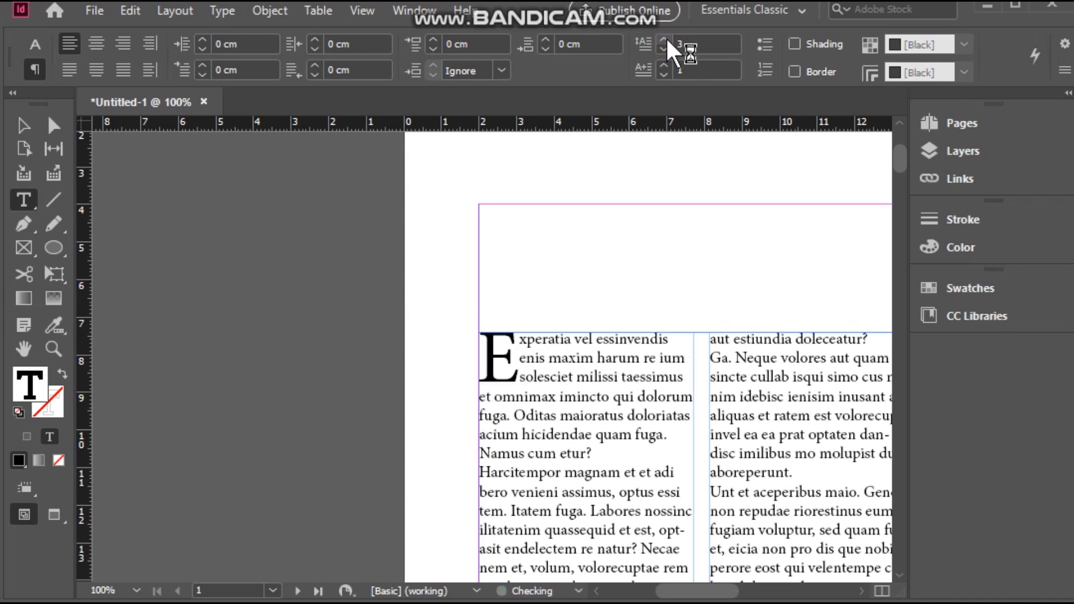
{"action": "left_click", "coordinate": [662, 38]}
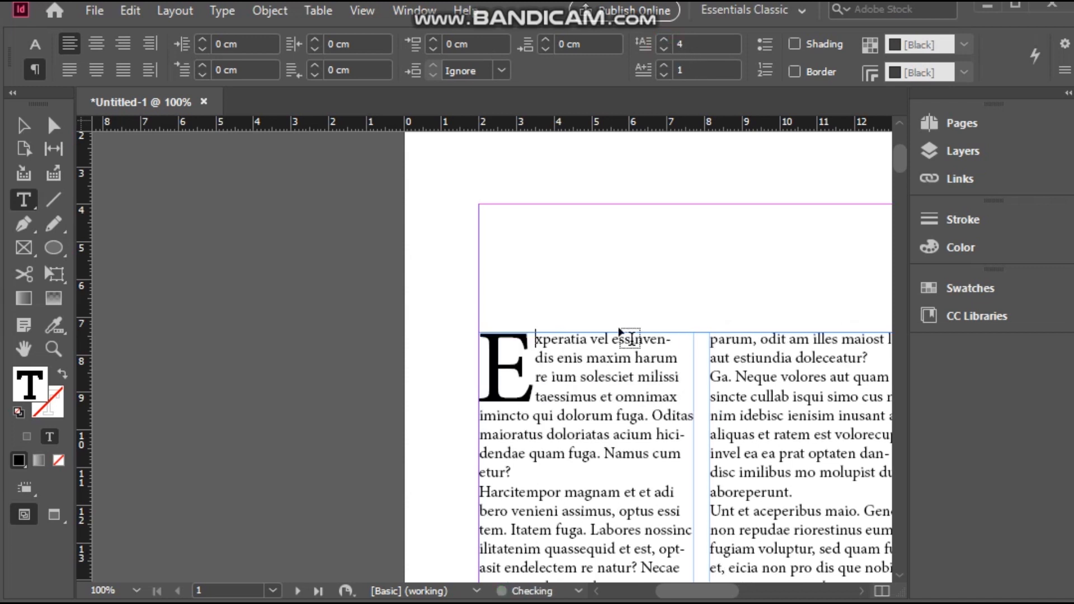
Set the font size of all the placeholder text in the three-column frame to 9 pt.
{"action": "left_click", "coordinate": [536, 394]}
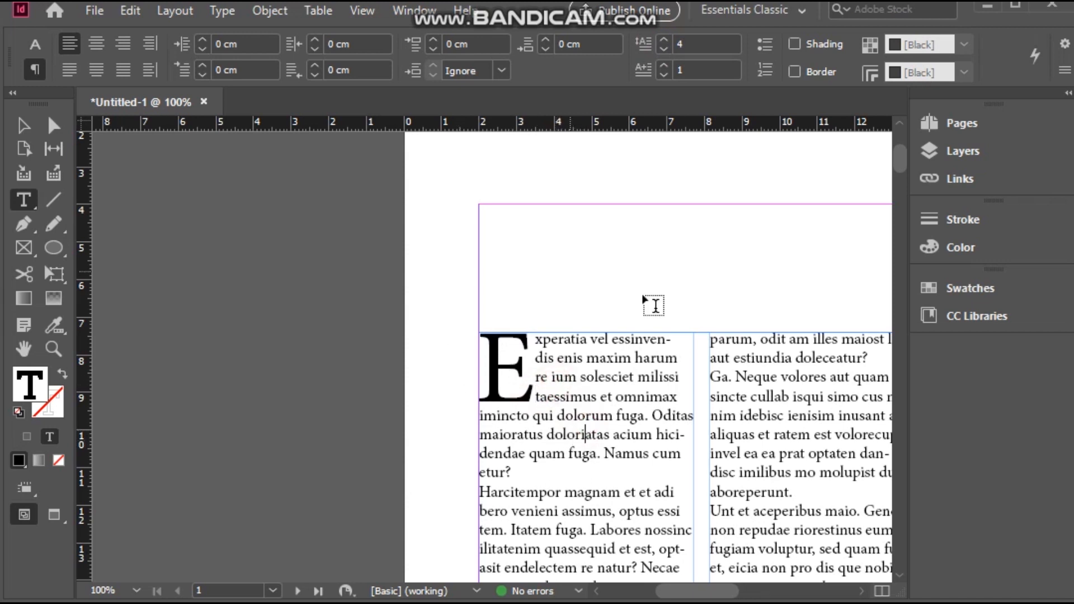
{"action": "left_click", "coordinate": [573, 415]}
{"action": "key", "text": "ctrl+a"}
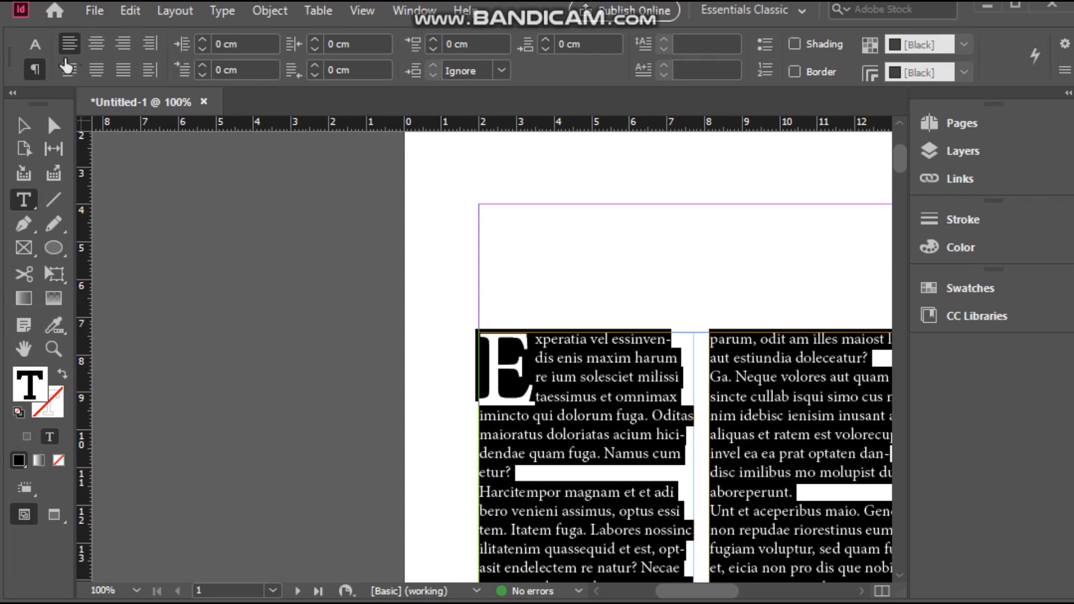
{"action": "left_click", "coordinate": [34, 43]}
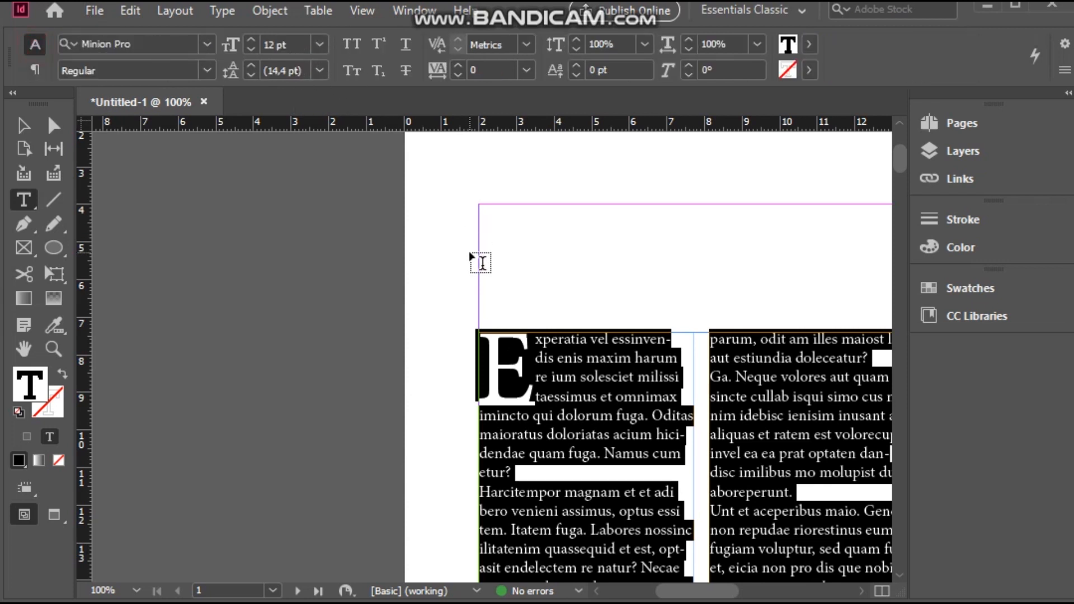
{"action": "left_click", "coordinate": [320, 44]}
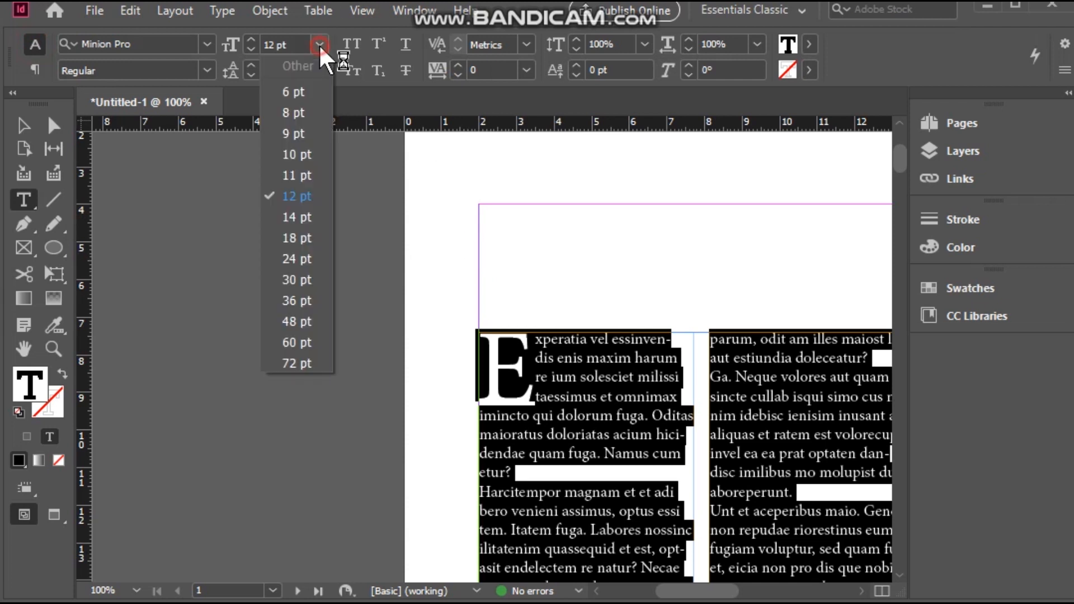
{"action": "left_click", "coordinate": [301, 125]}
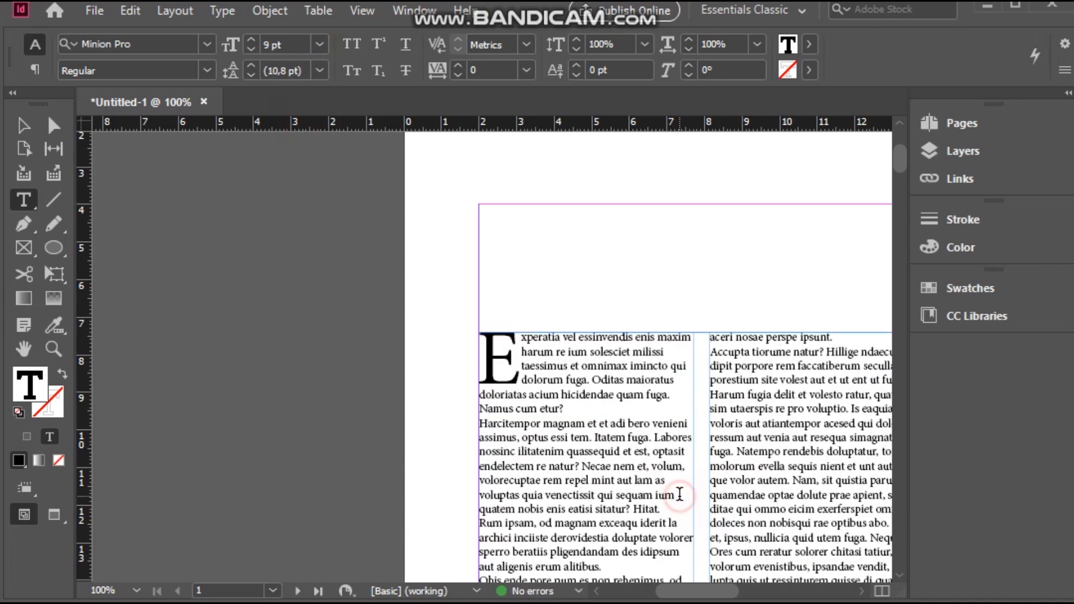
Fill the rest of the three-column frame, including the empty third column, with placeholder text.
{"action": "left_click_drag", "start_coordinate": [692, 590], "coordinate": [713, 596]}
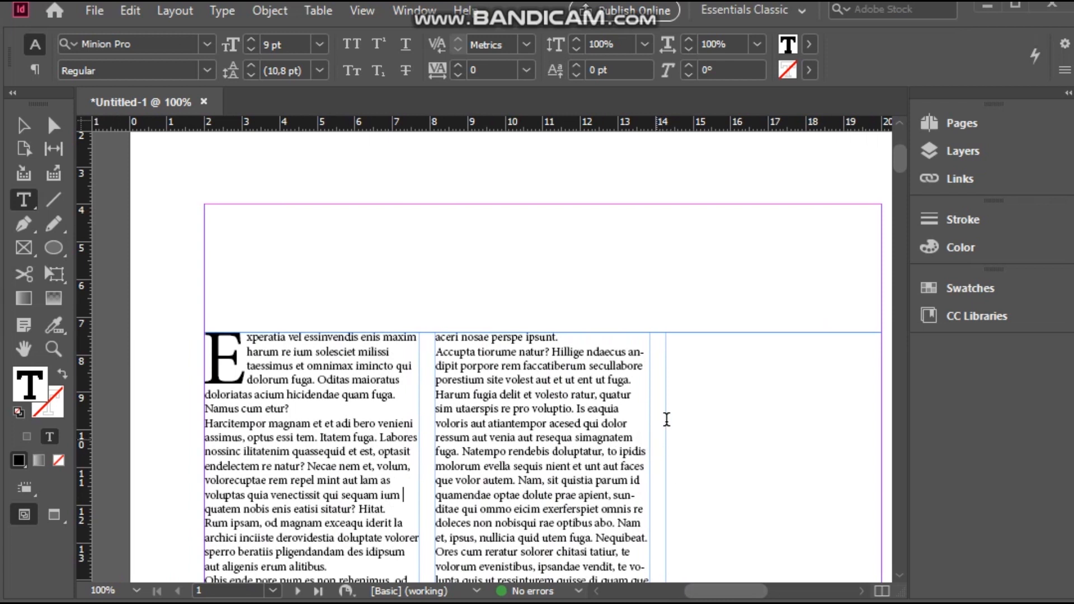
{"action": "mouse_move", "coordinate": [895, 156]}
{"action": "left_mouse_down"}
{"action": "mouse_move", "coordinate": [905, 180]}
{"action": "mouse_move", "coordinate": [894, 165]}
{"action": "left_mouse_up"}
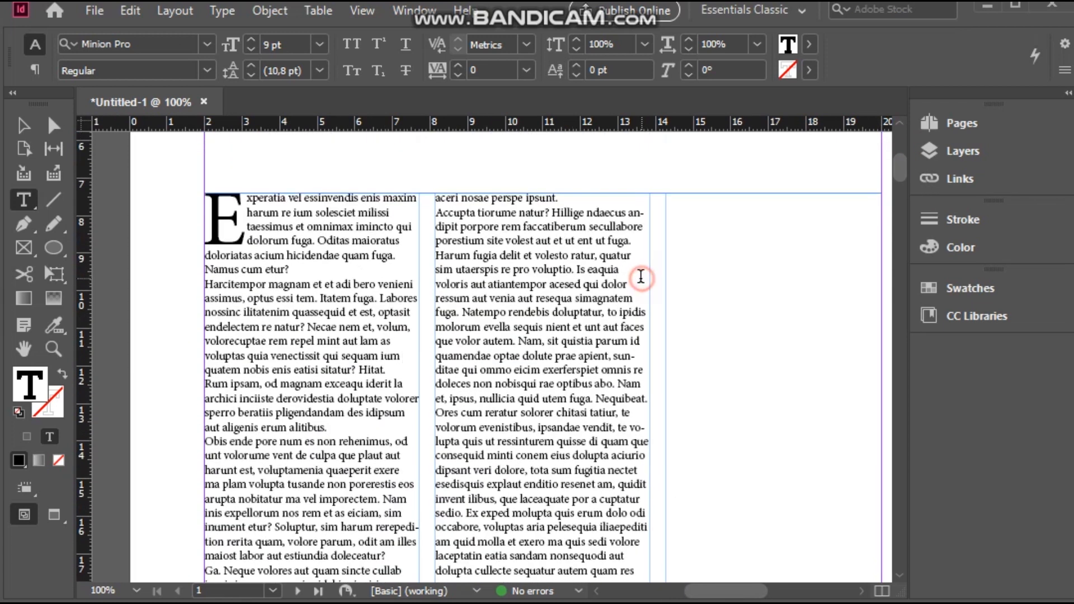
{"action": "right_click", "coordinate": [638, 284]}
{"action": "left_click", "coordinate": [720, 510]}
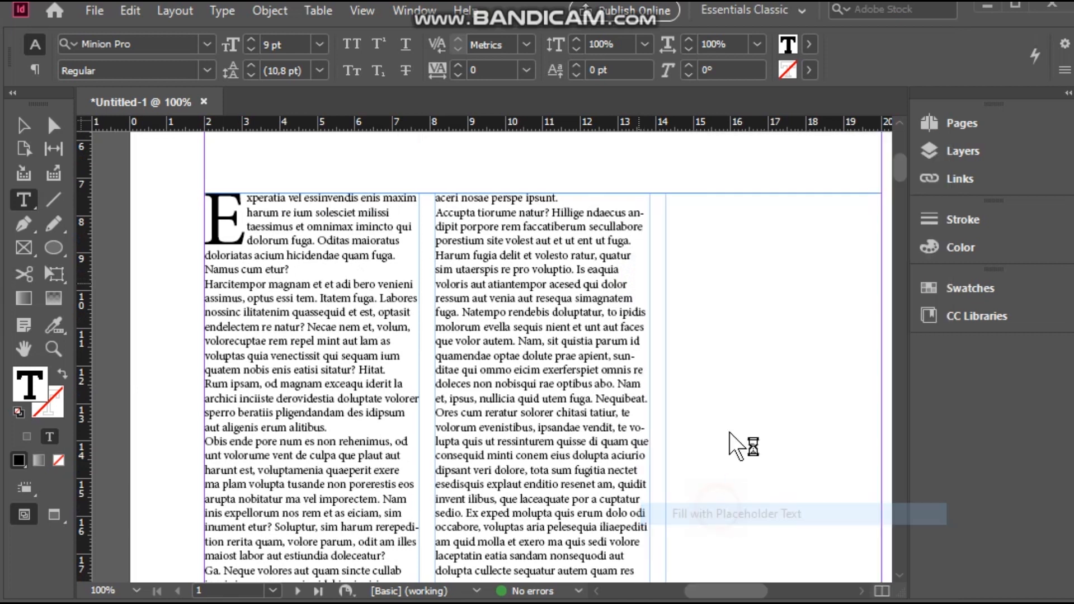
{"action": "mouse_move", "coordinate": [901, 172]}
{"action": "left_mouse_down"}
{"action": "mouse_move", "coordinate": [909, 224]}
{"action": "mouse_move", "coordinate": [882, 177]}
{"action": "mouse_move", "coordinate": [891, 173]}
{"action": "left_mouse_up"}
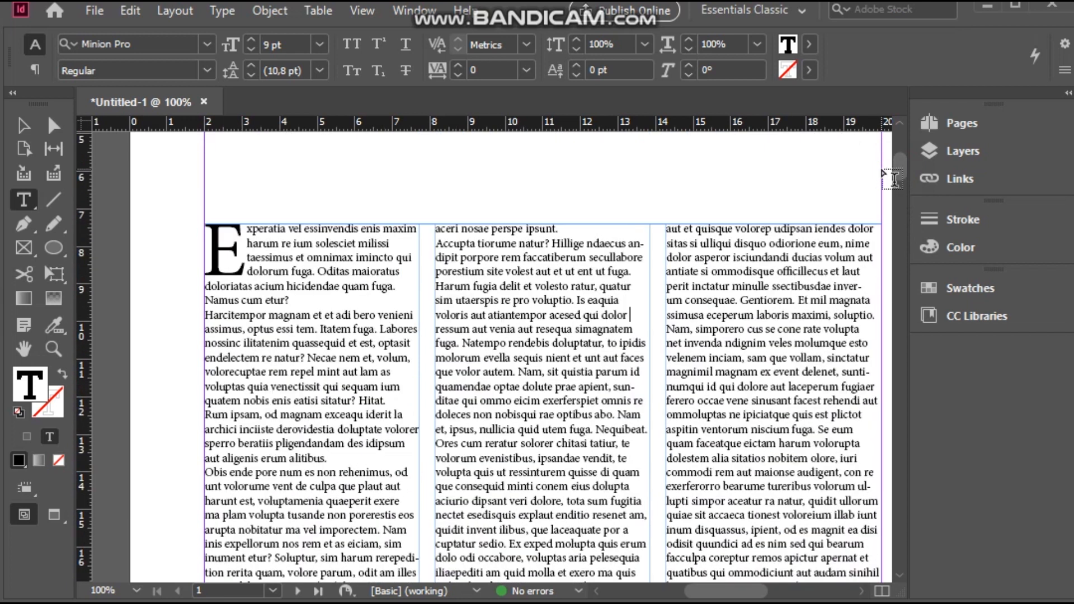
{"action": "scroll", "coordinate": [894, 160], "scroll_direction": "up", "scroll_amount": 3}
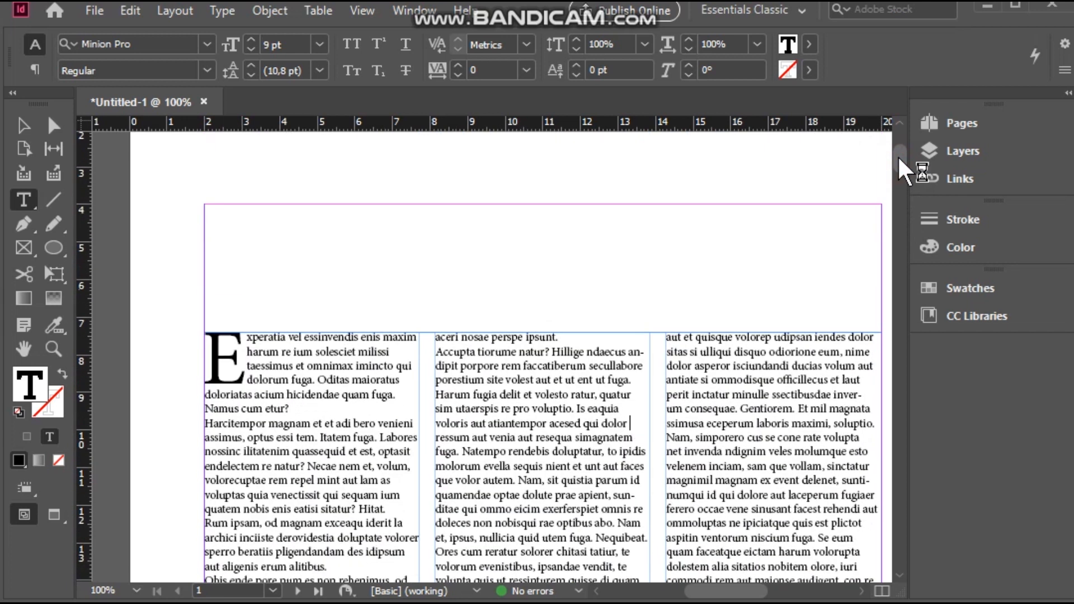
Draw a text frame about 18 × 2.9 cm above the body columns, starting at the top margin, and enter the title "DESAIN KOMUNIKASI VISUAL".
{"action": "key", "text": "Escape"}
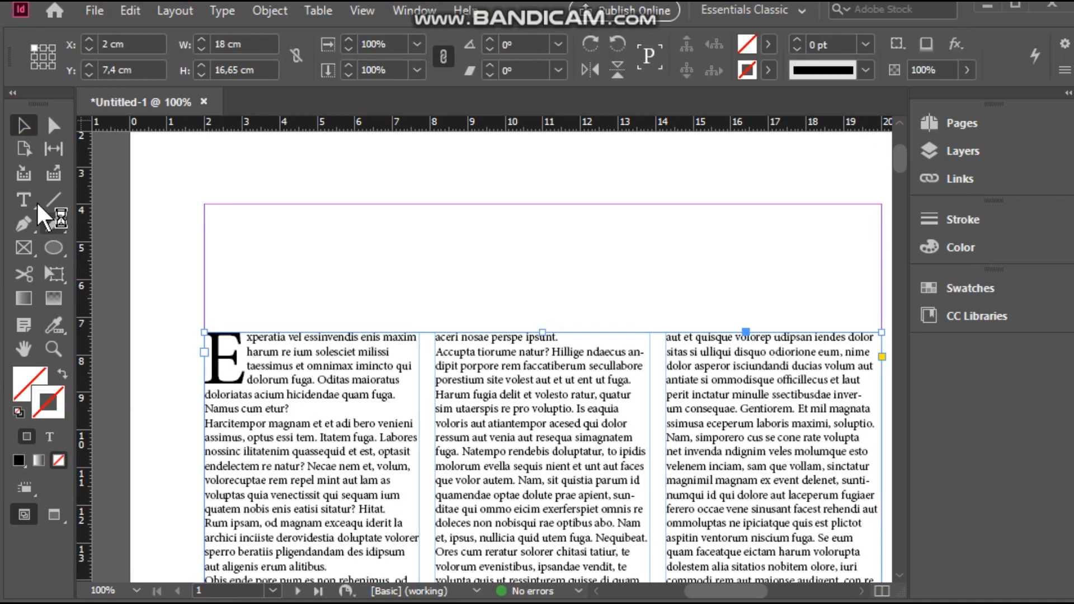
{"action": "left_click", "coordinate": [23, 199]}
{"action": "left_click_drag", "start_coordinate": [205, 204], "coordinate": [882, 313]}
{"action": "left_click", "coordinate": [22, 197]}
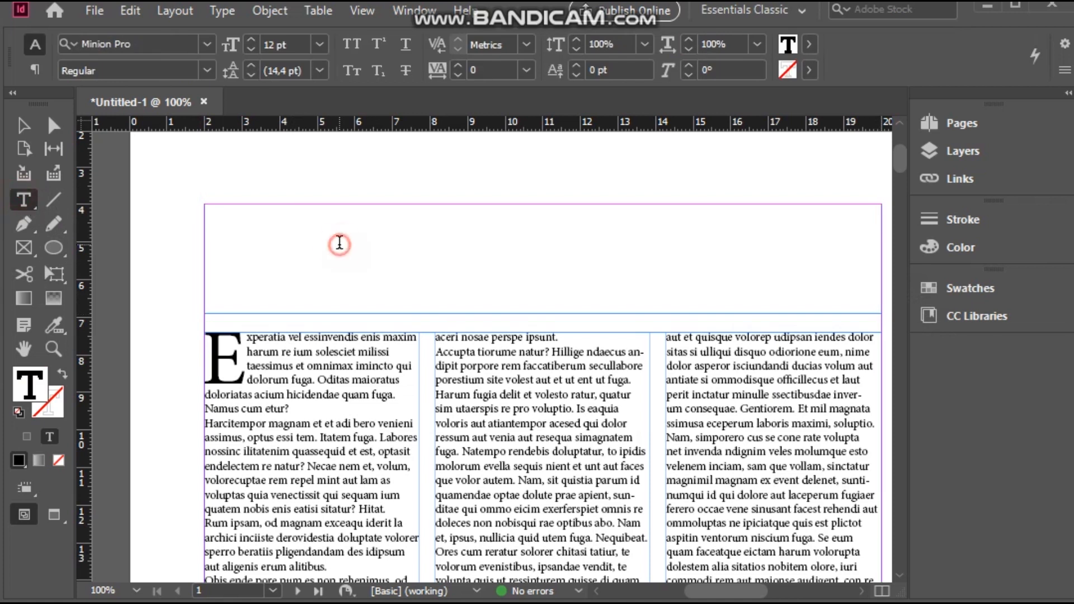
{"action": "type", "text": "DESA"}
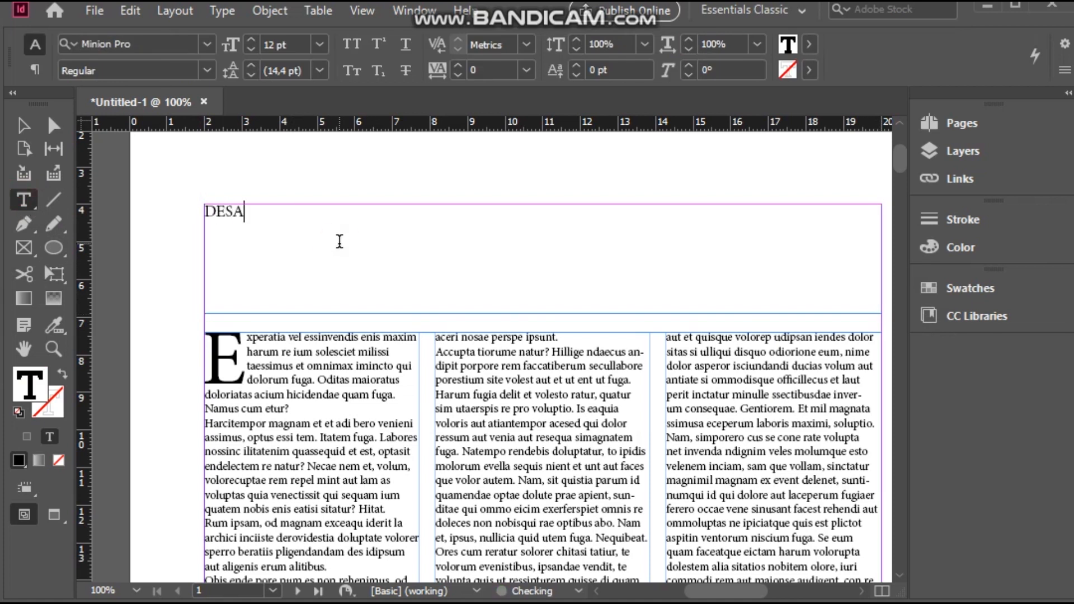
{"action": "type", "text": "IN KOMUNIKASI "}
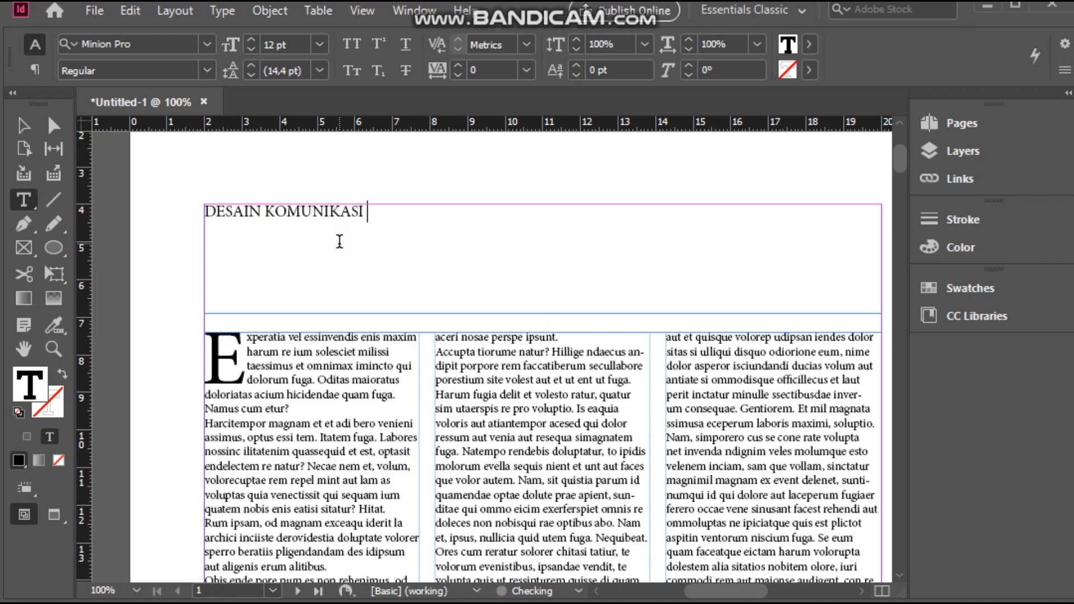
{"action": "type", "text": "VISUAL"}
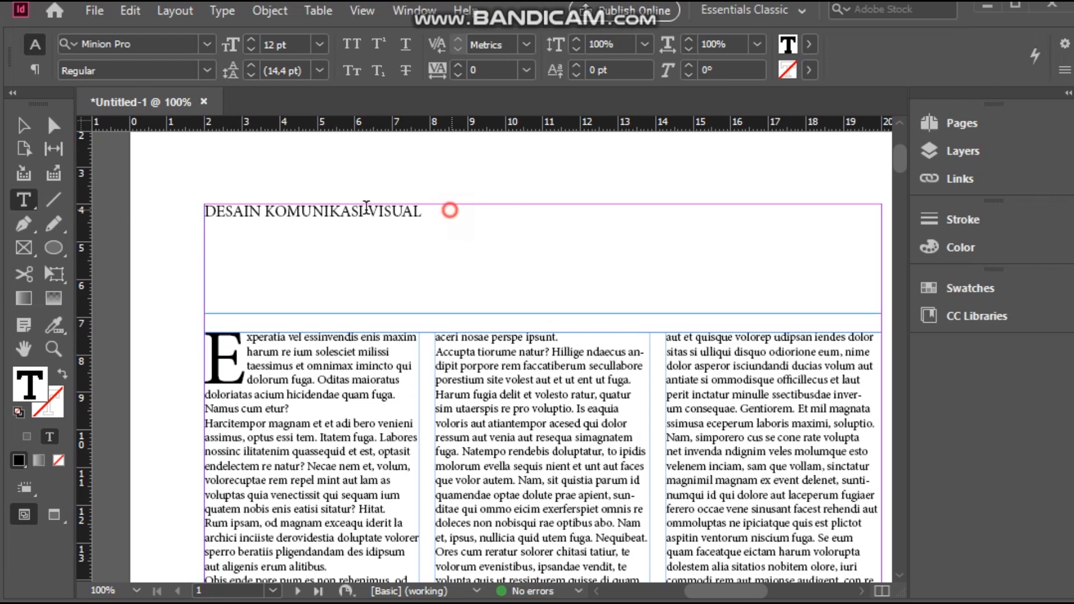
Set the font size of the title "DESAIN KOMUNIKASI VISUAL" to 30 pt.
{"action": "left_click_drag", "start_coordinate": [447, 211], "coordinate": [130, 211]}
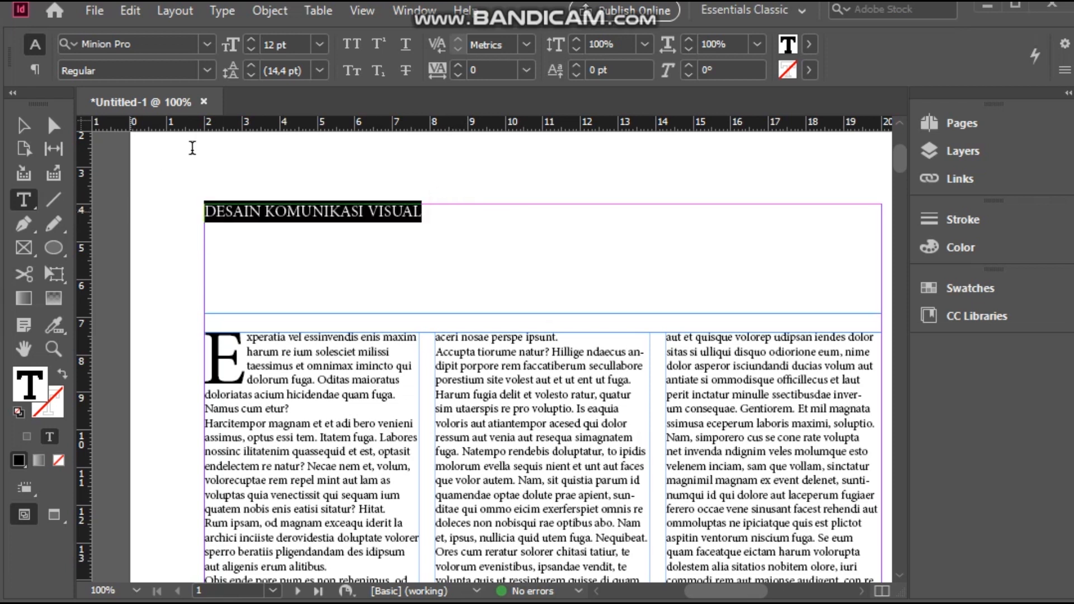
{"action": "left_click", "coordinate": [320, 44]}
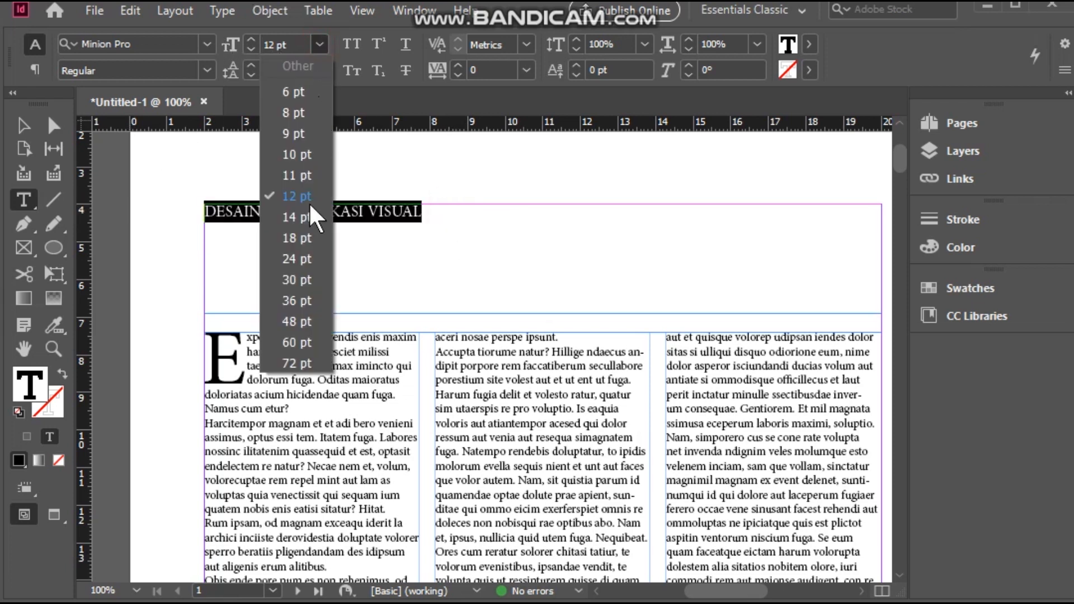
{"action": "left_click", "coordinate": [286, 274]}
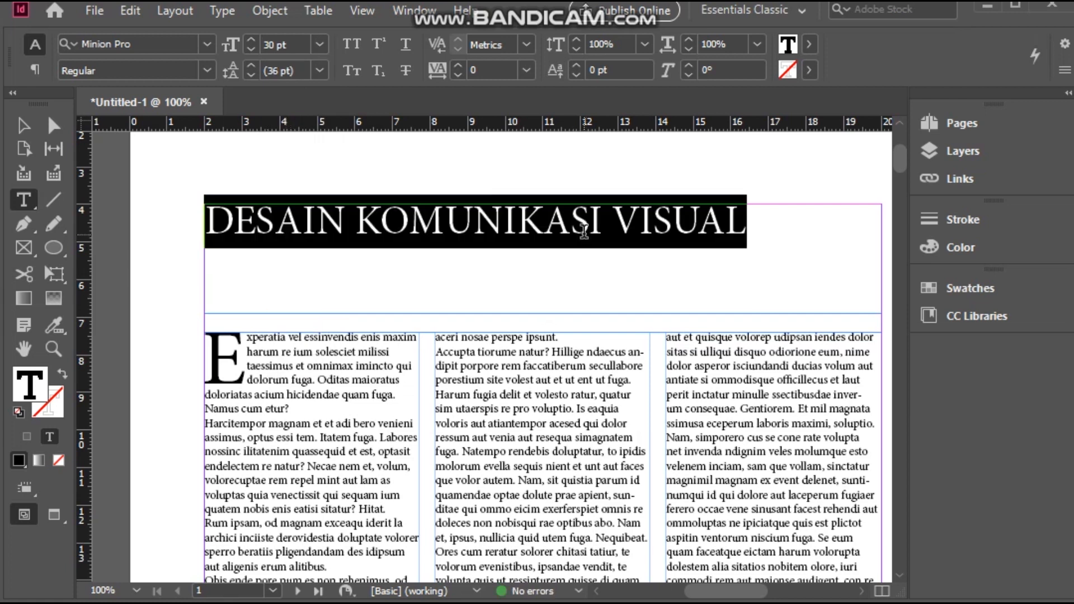
Try fonts on the title from Mistral onward, settle on OCR A Extended, and select the title frame as an object.
{"action": "left_click", "coordinate": [105, 43]}
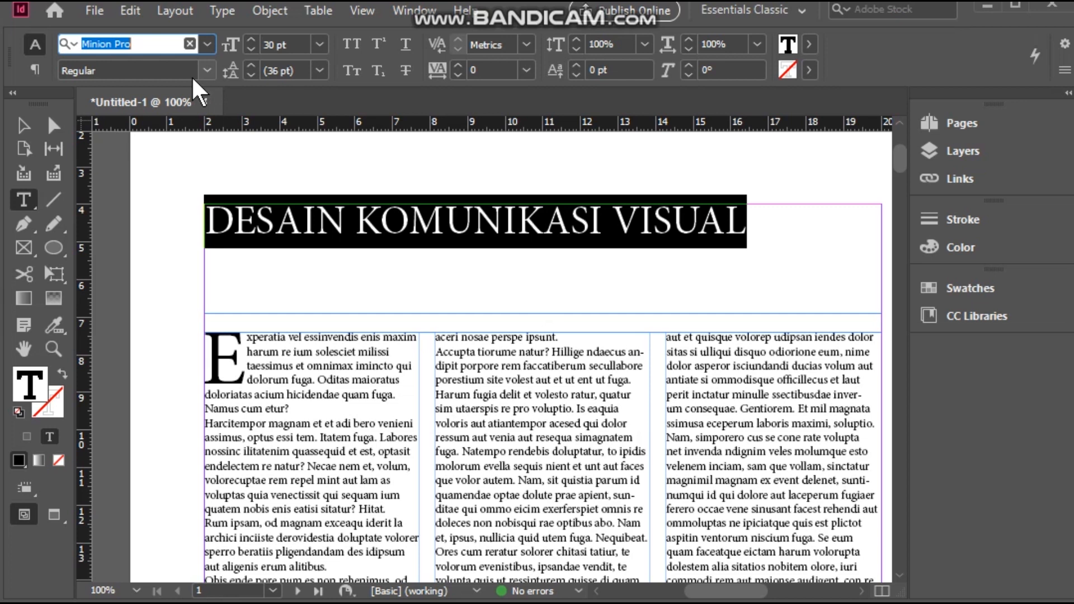
{"action": "left_click", "coordinate": [120, 43]}
{"action": "left_click_drag", "start_coordinate": [150, 43], "coordinate": [39, 43]}
{"action": "type", "text": "Mistral"}
{"action": "key", "text": "Return"}
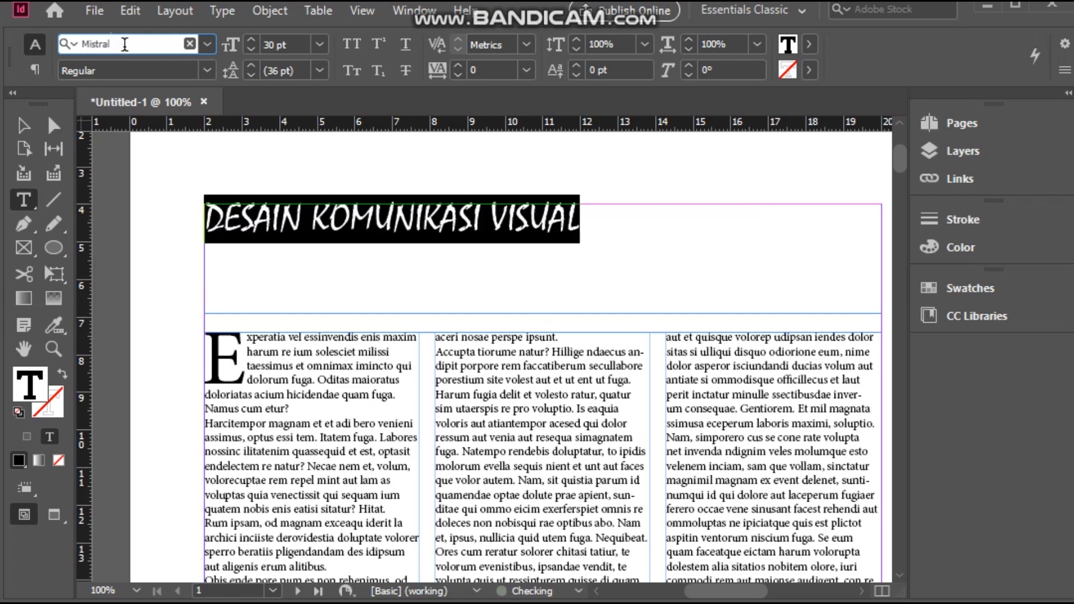
{"action": "key", "text": "Down"}
{"action": "key", "text": "Down"}
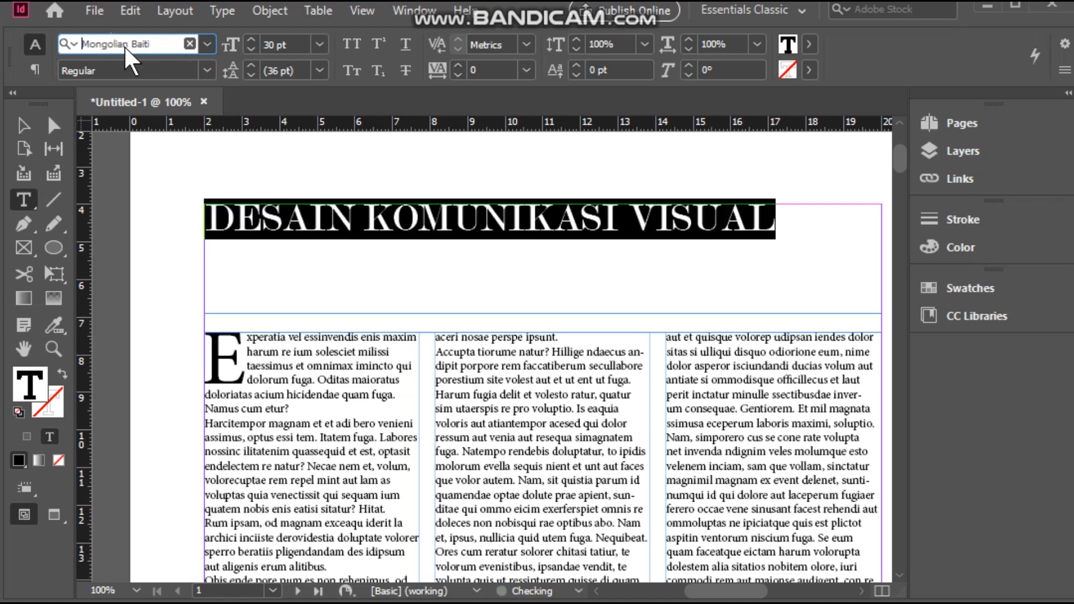
{"action": "key", "text": "Down"}
{"action": "key", "text": "Down"}
{"action": "key", "text": "Down"}
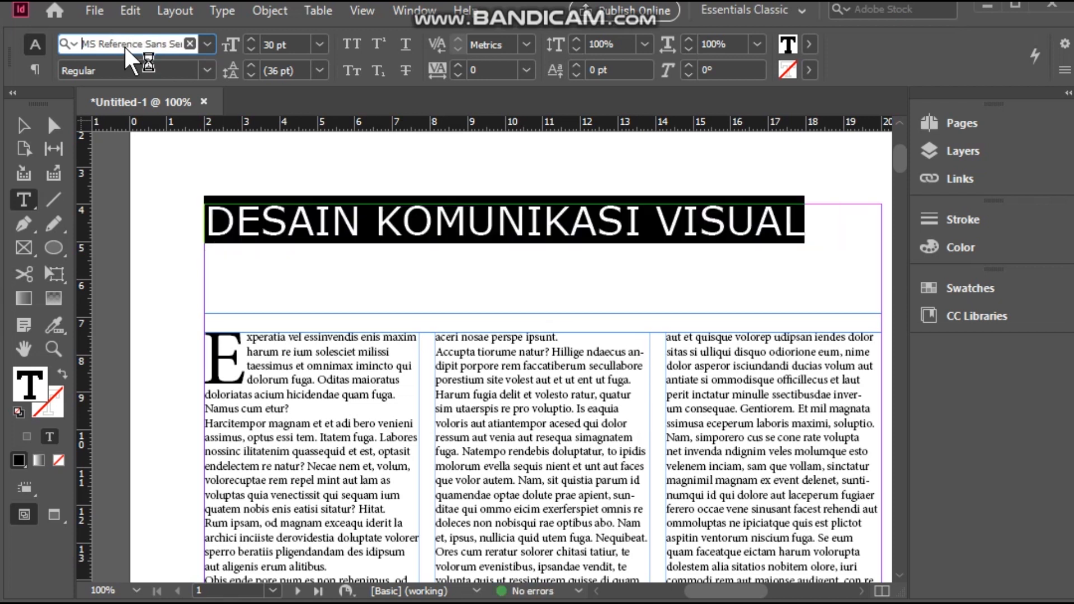
{"action": "key", "text": "Down"}
{"action": "key", "text": "Down"}
{"action": "key", "text": "Down"}
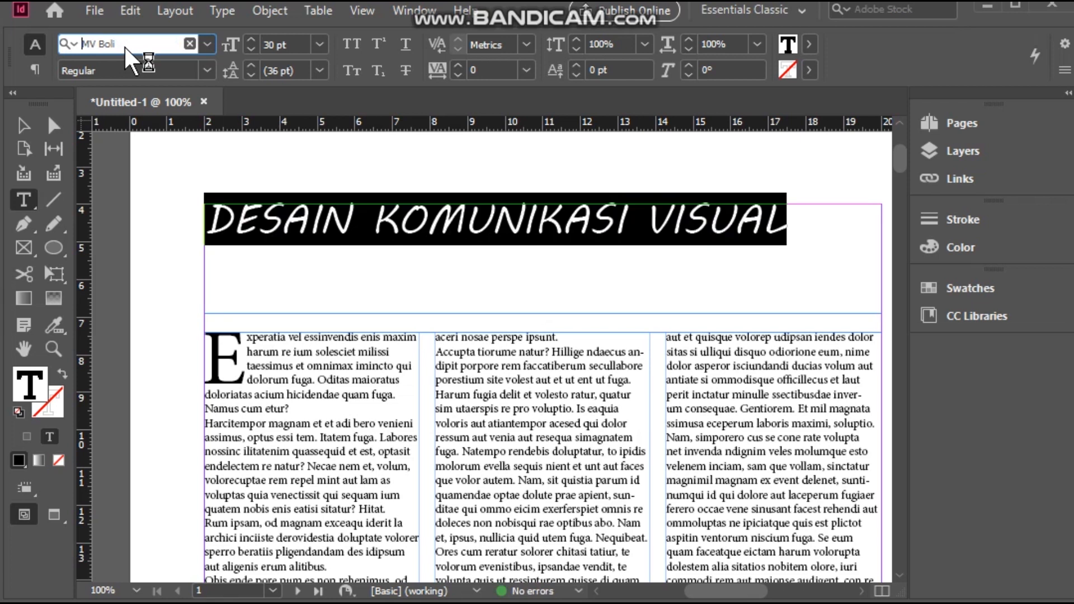
{"action": "key", "text": "Down"}
{"action": "key", "text": "Down"}
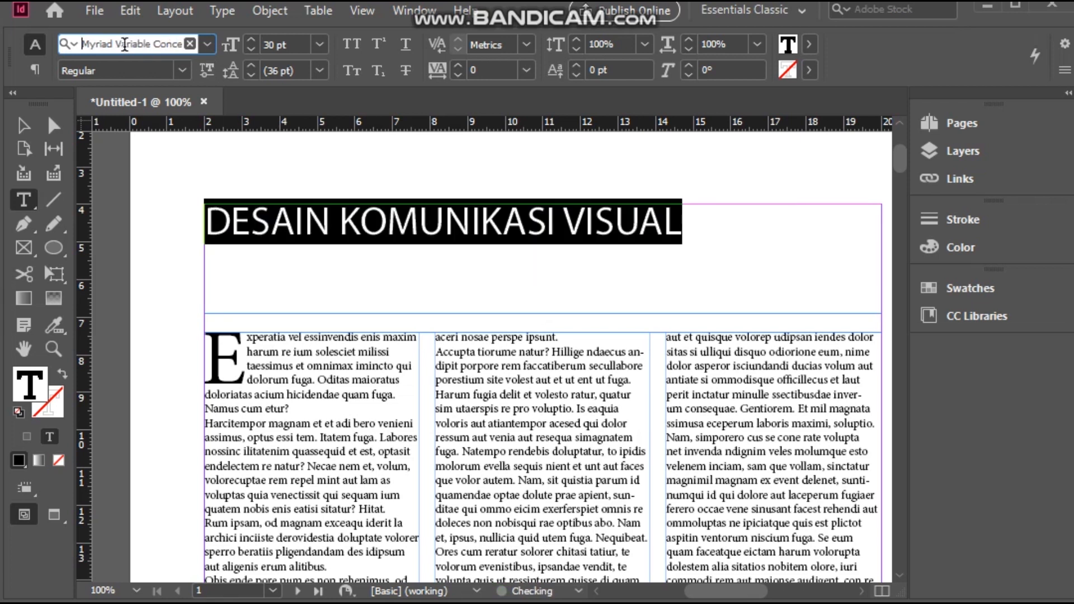
{"action": "key", "text": "Down"}
{"action": "key", "text": "Down"}
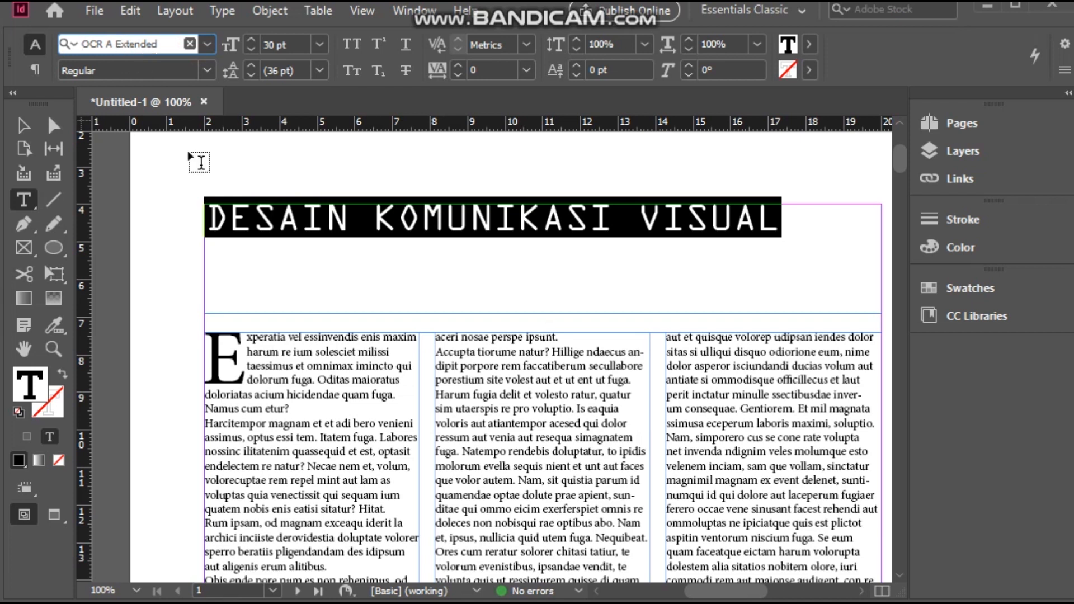
{"action": "left_click", "coordinate": [20, 126]}
{"action": "left_click", "coordinate": [366, 280]}
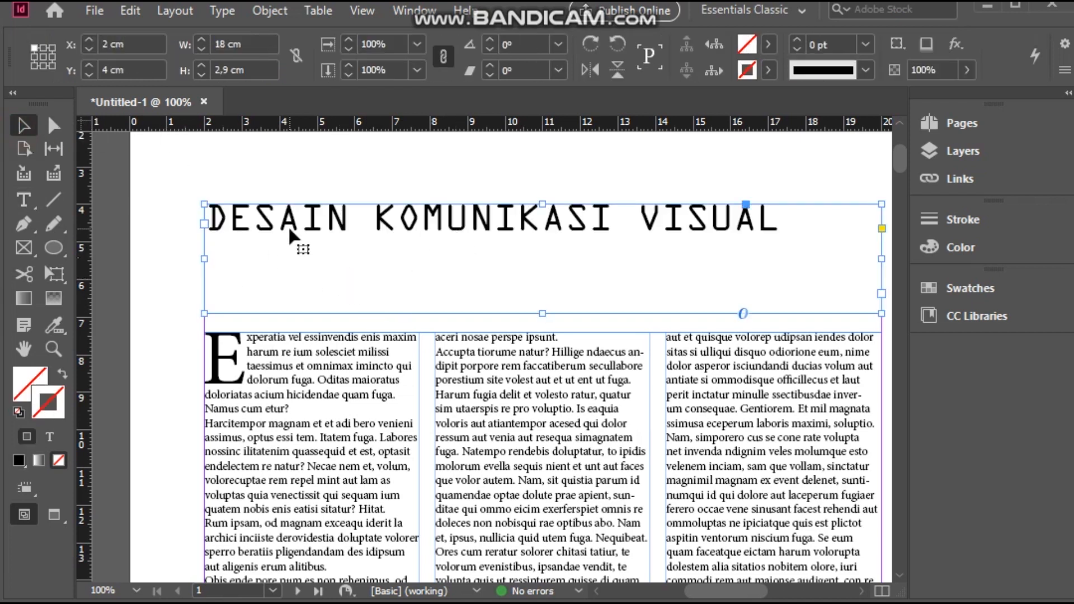
Try shrinking the title frame by hand to about 15.6 × 0.95 cm, and undo both resizes.
{"action": "left_click", "coordinate": [547, 315]}
{"action": "left_click_drag", "start_coordinate": [547, 315], "coordinate": [554, 244]}
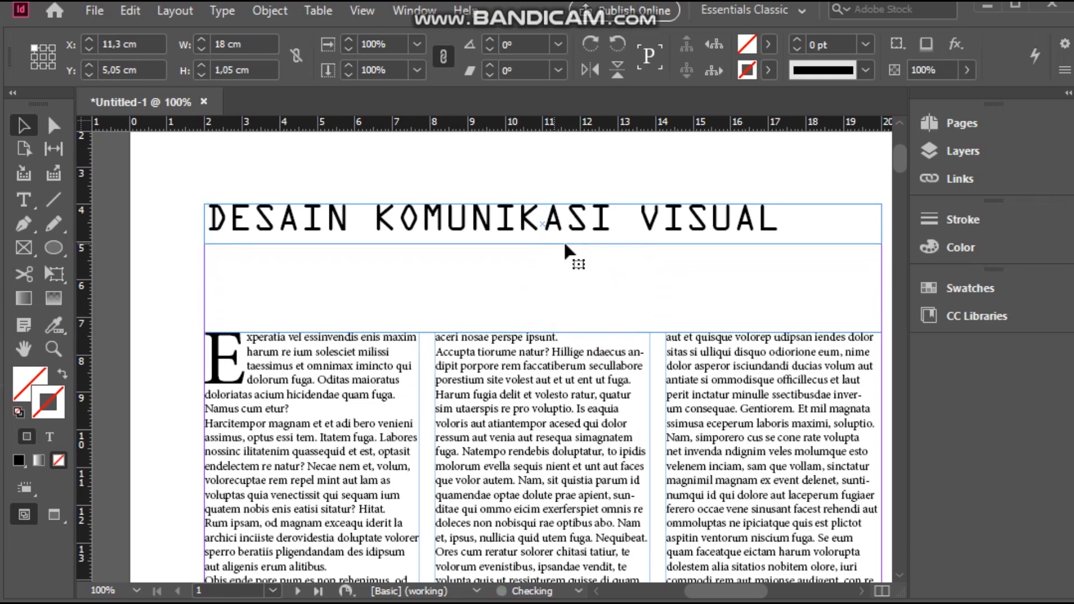
{"action": "left_click_drag", "start_coordinate": [881, 243], "coordinate": [791, 239]}
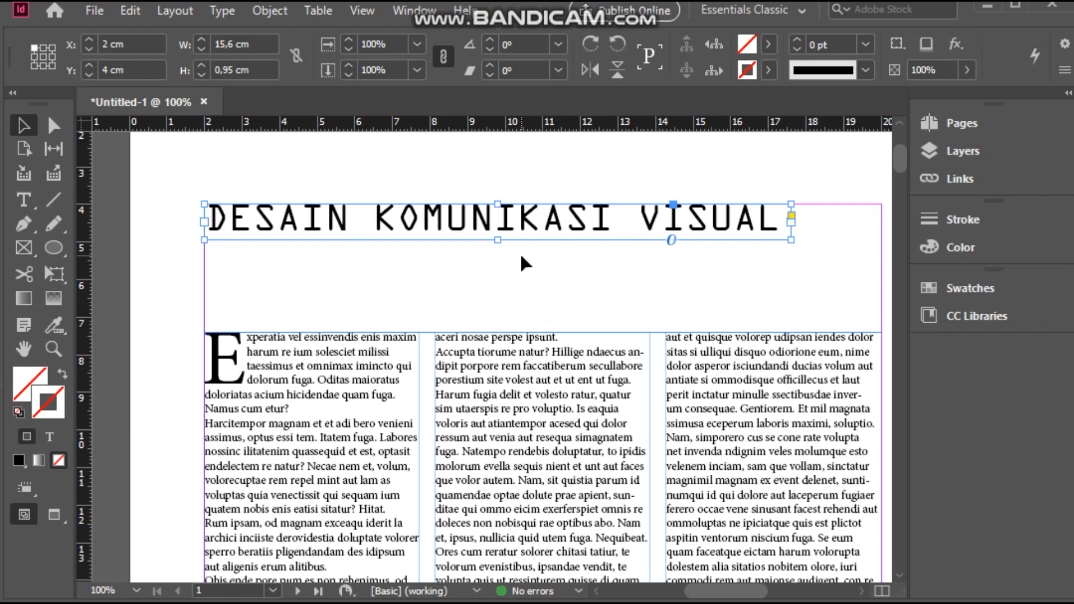
{"action": "key", "text": "ctrl+z"}
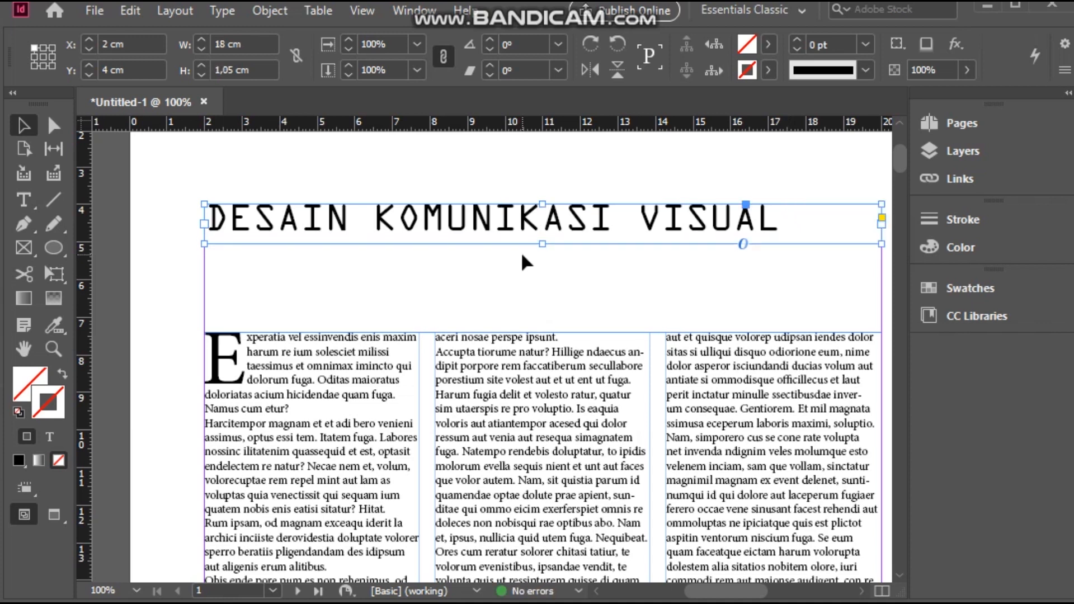
{"action": "key", "text": "ctrl+z"}
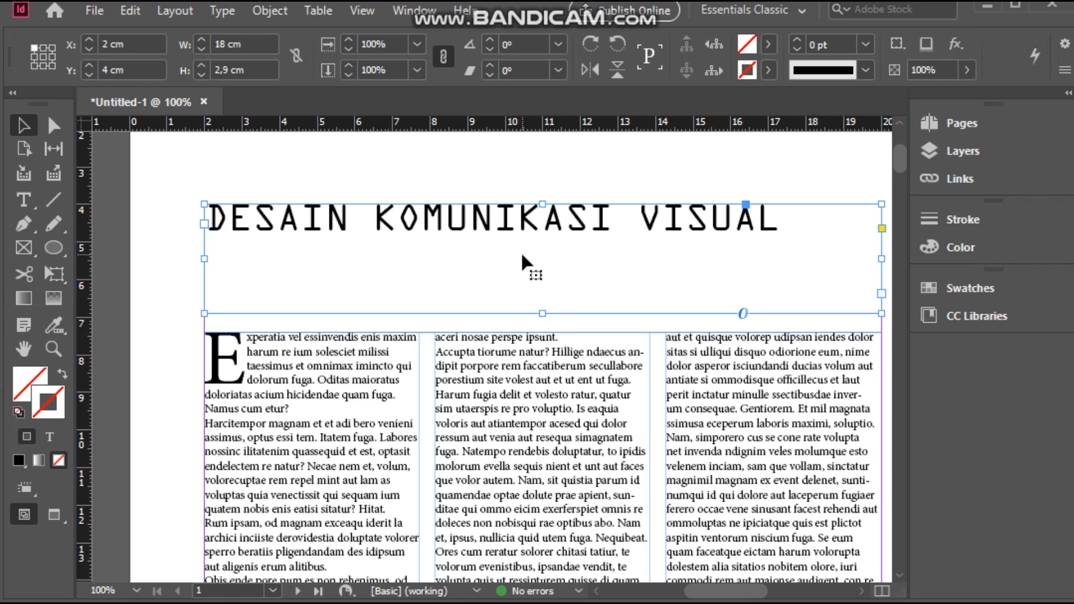
Fit the title's text frame to its content and deselect it.
{"action": "right_click", "coordinate": [520, 249]}
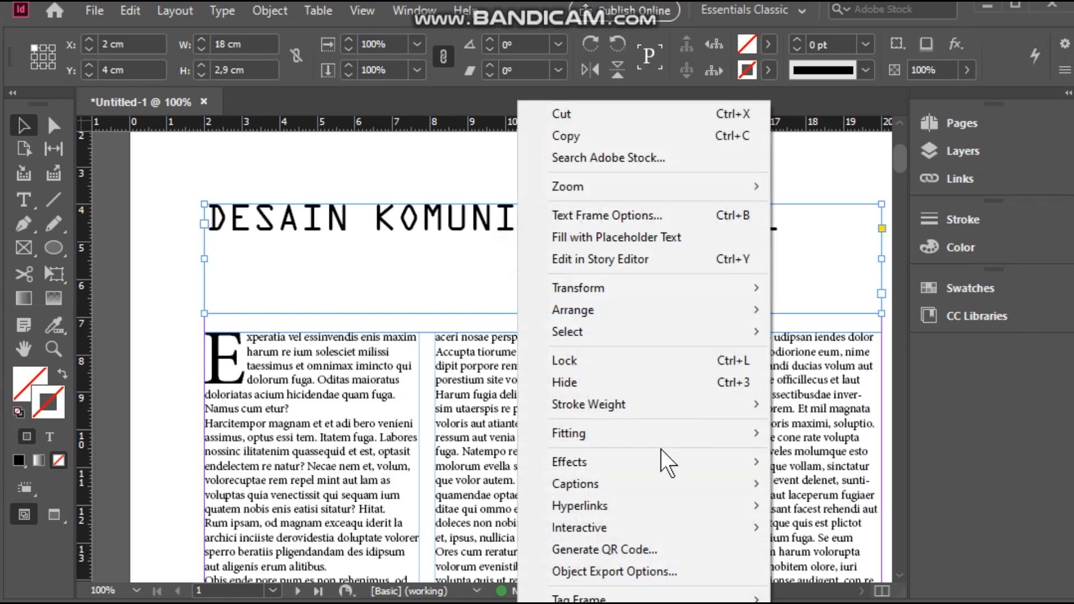
{"action": "mouse_move", "coordinate": [652, 441]}
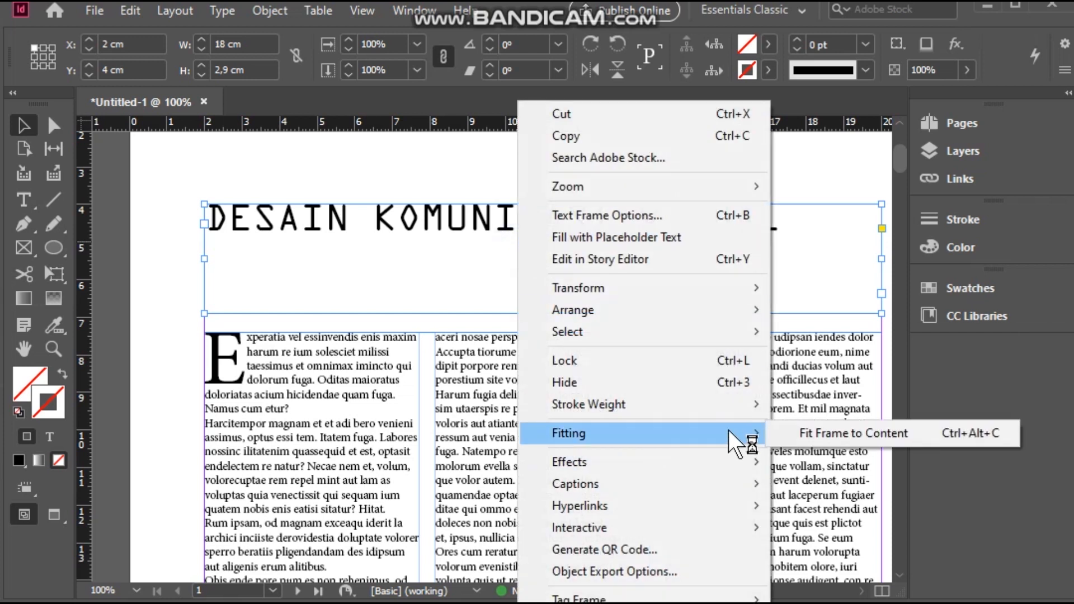
{"action": "left_click", "coordinate": [837, 431]}
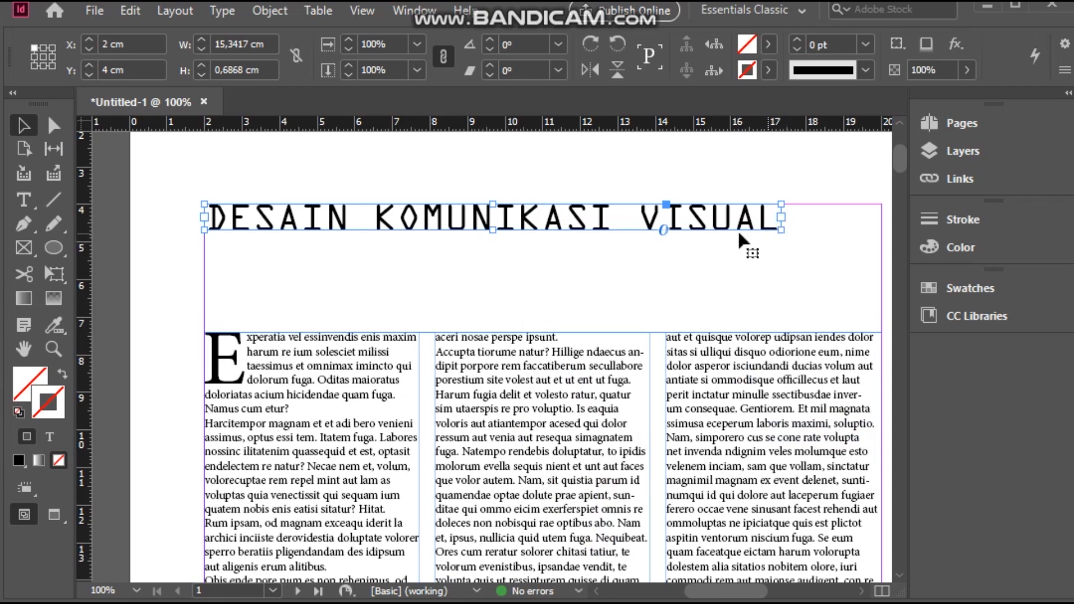
{"action": "left_click", "coordinate": [709, 264]}
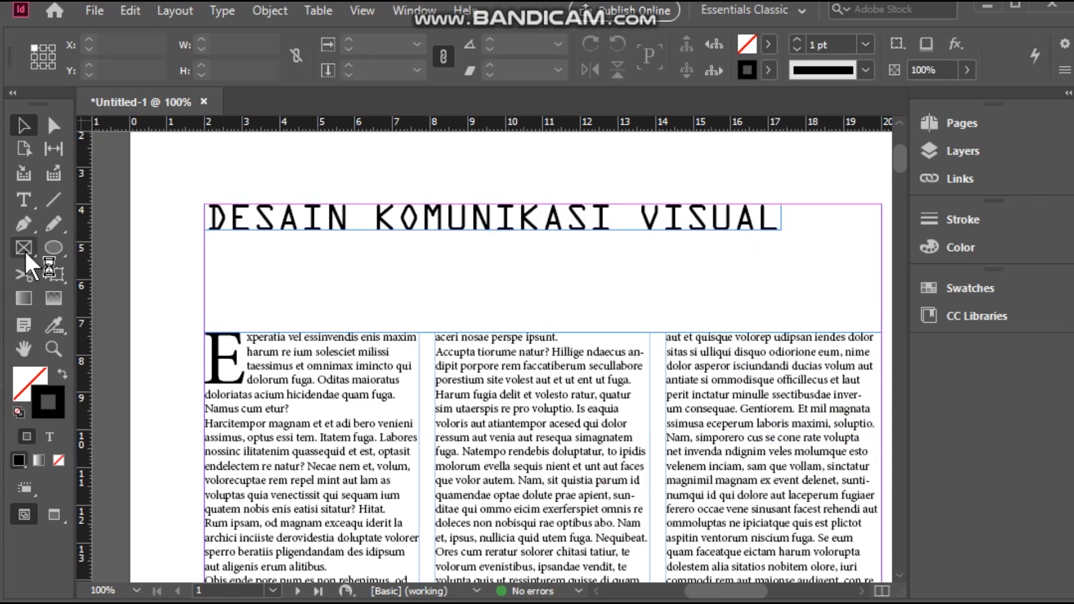
Draw a text frame beneath the title, fill it with placeholder text, and resize the frame to about 15.2 × 1.6 cm.
{"action": "left_click", "coordinate": [24, 200]}
{"action": "left_click_drag", "start_coordinate": [216, 242], "coordinate": [780, 298]}
{"action": "right_click", "coordinate": [280, 260]}
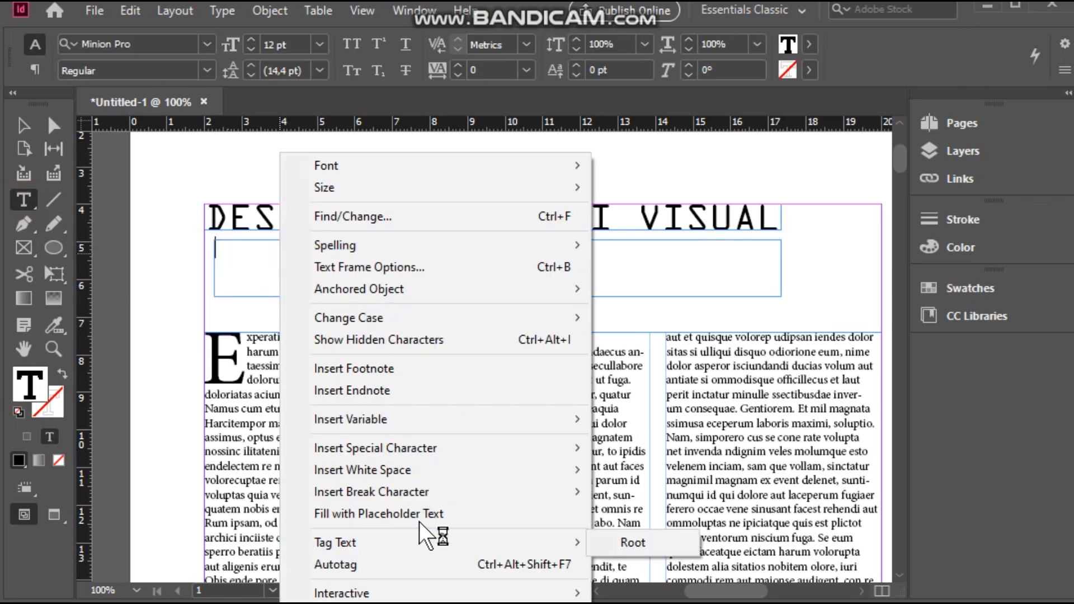
{"action": "left_click", "coordinate": [444, 513]}
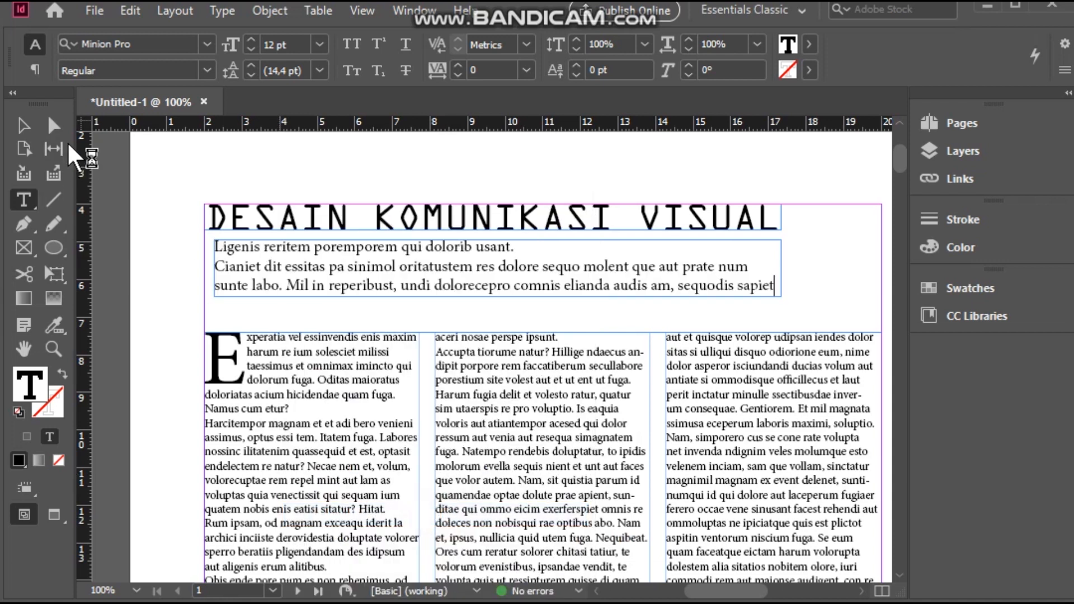
{"action": "left_click", "coordinate": [24, 125]}
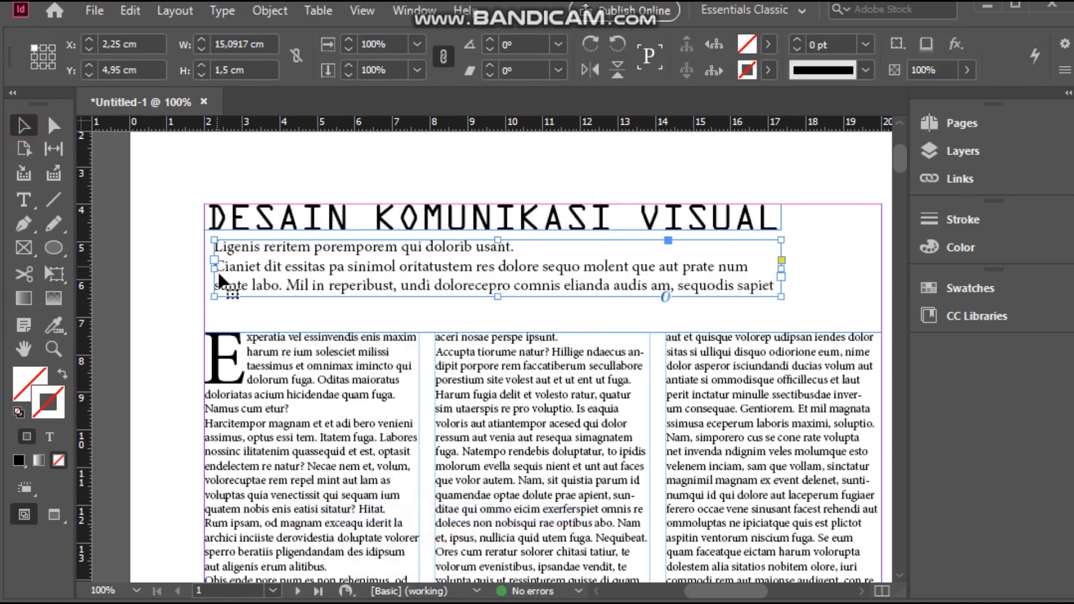
{"action": "left_click_drag", "start_coordinate": [215, 297], "coordinate": [210, 301]}
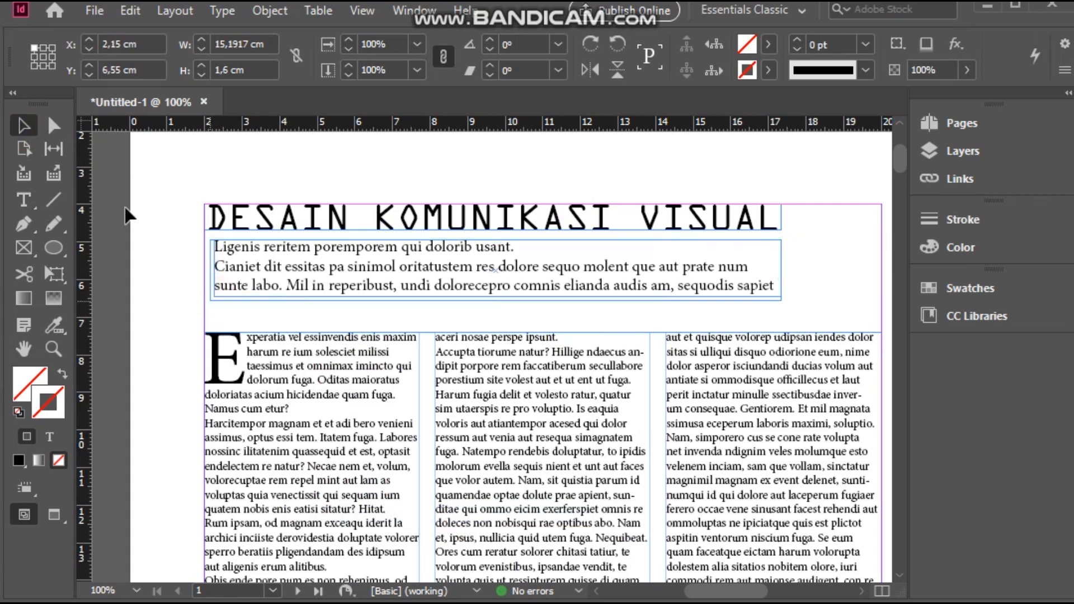
Set the font size of the placeholder paragraph beneath the title to 11 pt and deselect its frame.
{"action": "left_click", "coordinate": [38, 209]}
{"action": "left_click", "coordinate": [265, 267]}
{"action": "key", "text": "ctrl+a"}
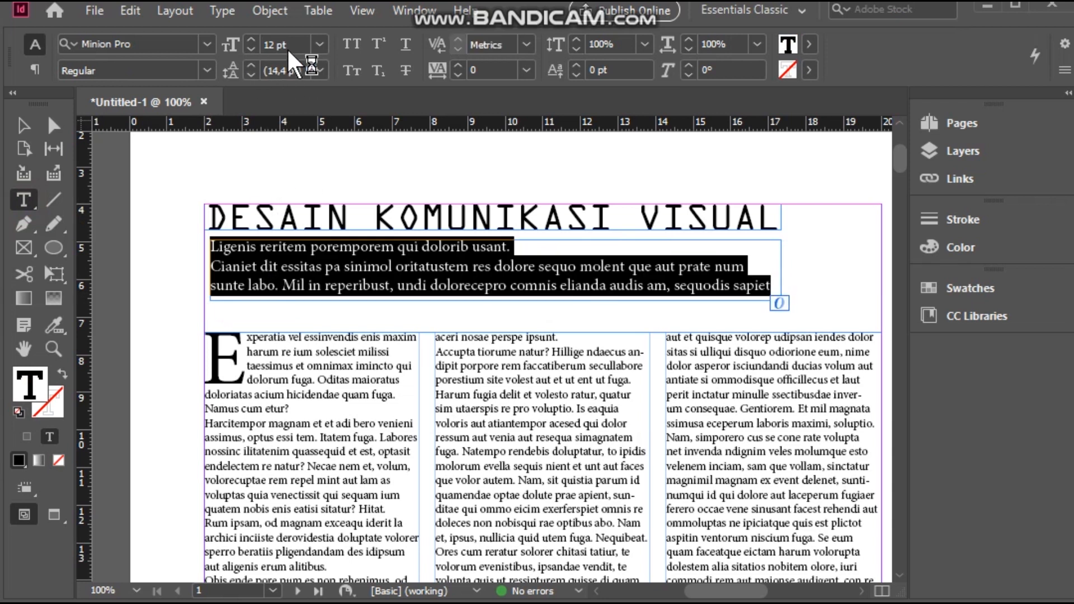
{"action": "left_click", "coordinate": [319, 44]}
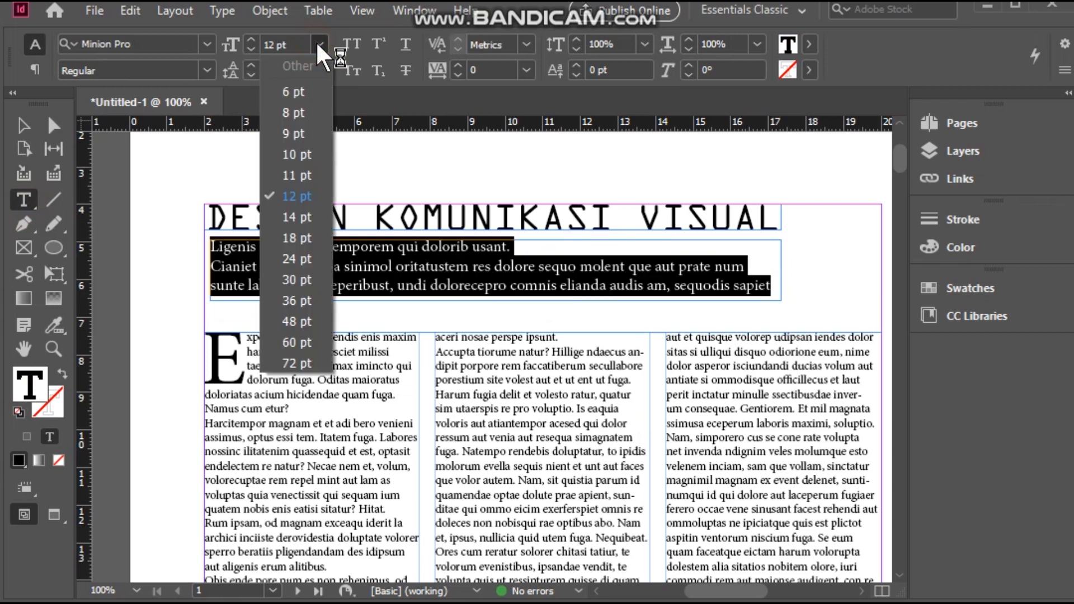
{"action": "left_click", "coordinate": [310, 174]}
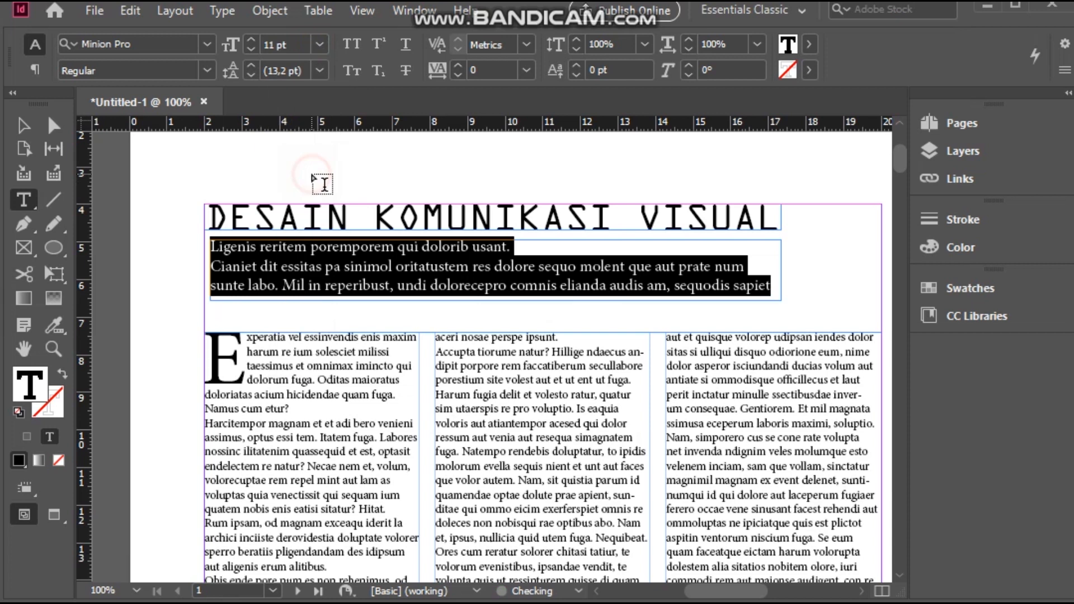
{"action": "left_click", "coordinate": [406, 274]}
{"action": "left_click", "coordinate": [23, 125]}
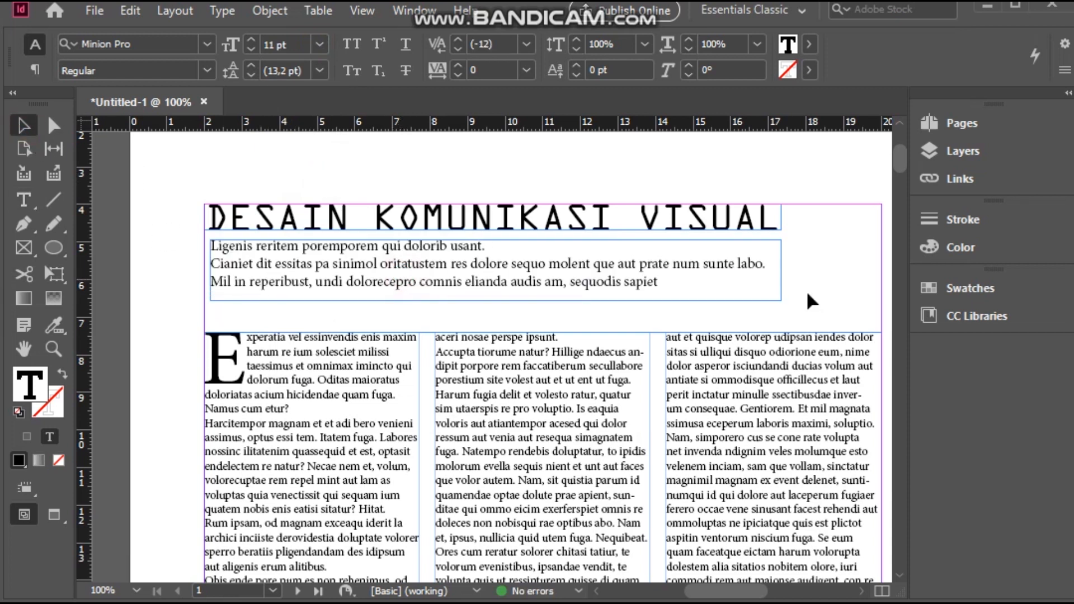
{"action": "left_click", "coordinate": [807, 290]}
Colour the placeholder paragraph beneath the title brown (86481e).
{"action": "left_click", "coordinate": [24, 200]}
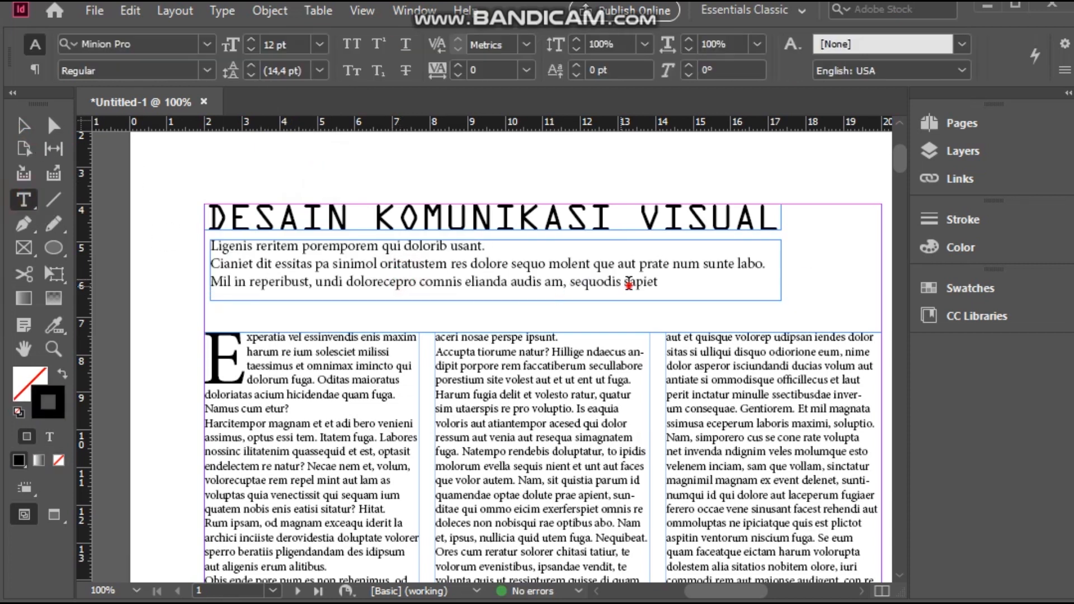
{"action": "left_click", "coordinate": [689, 293]}
{"action": "mouse_move", "coordinate": [682, 291]}
{"action": "left_mouse_down"}
{"action": "mouse_move", "coordinate": [295, 263]}
{"action": "mouse_move", "coordinate": [224, 242]}
{"action": "left_mouse_up"}
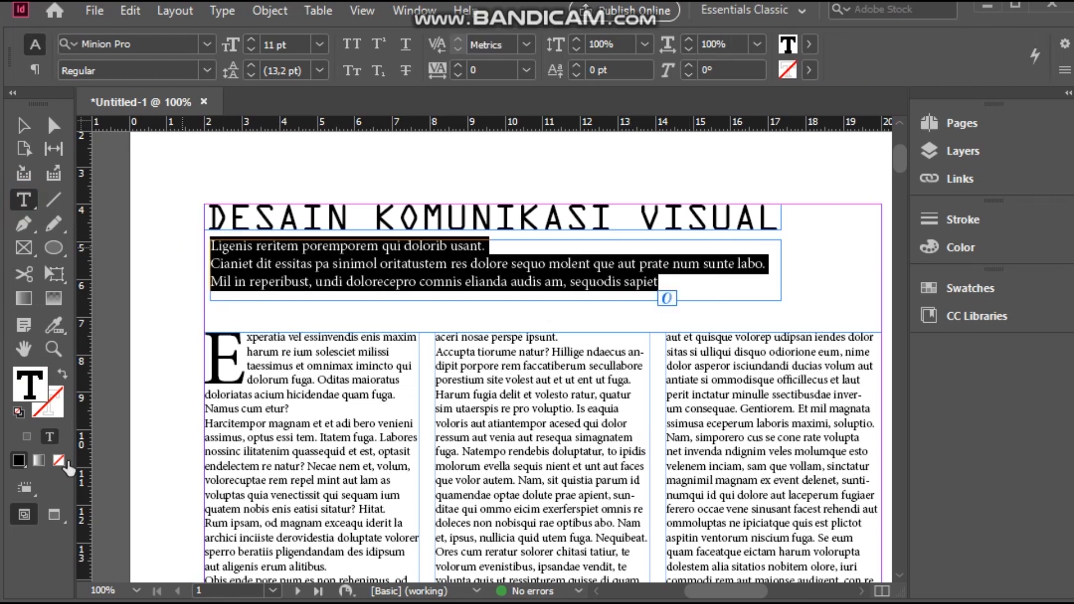
{"action": "left_click", "coordinate": [41, 376]}
{"action": "double_click", "coordinate": [57, 377]}
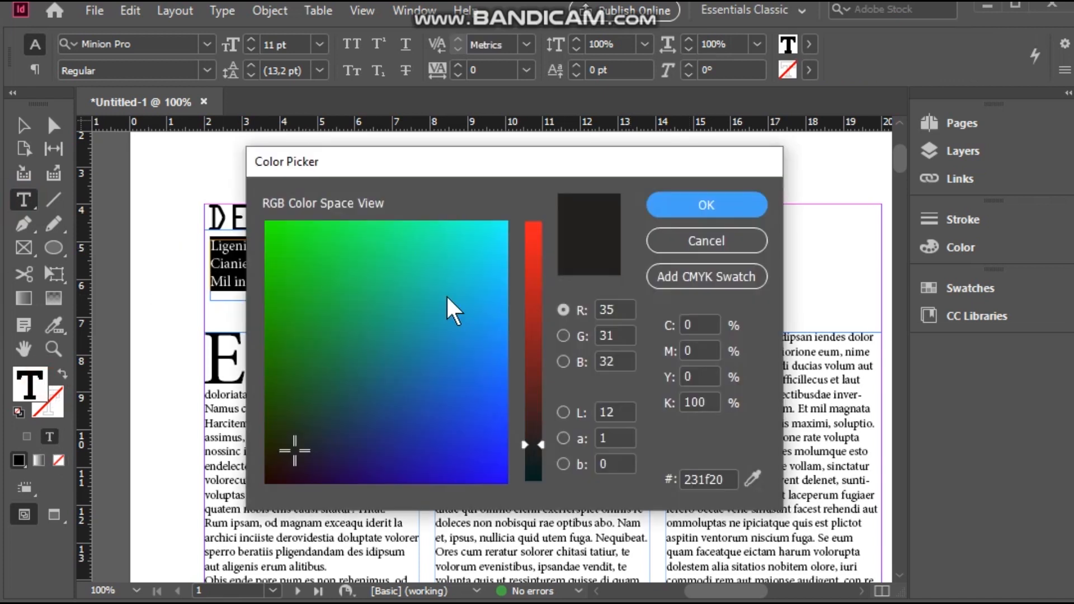
{"action": "left_click_drag", "start_coordinate": [535, 308], "coordinate": [534, 346]}
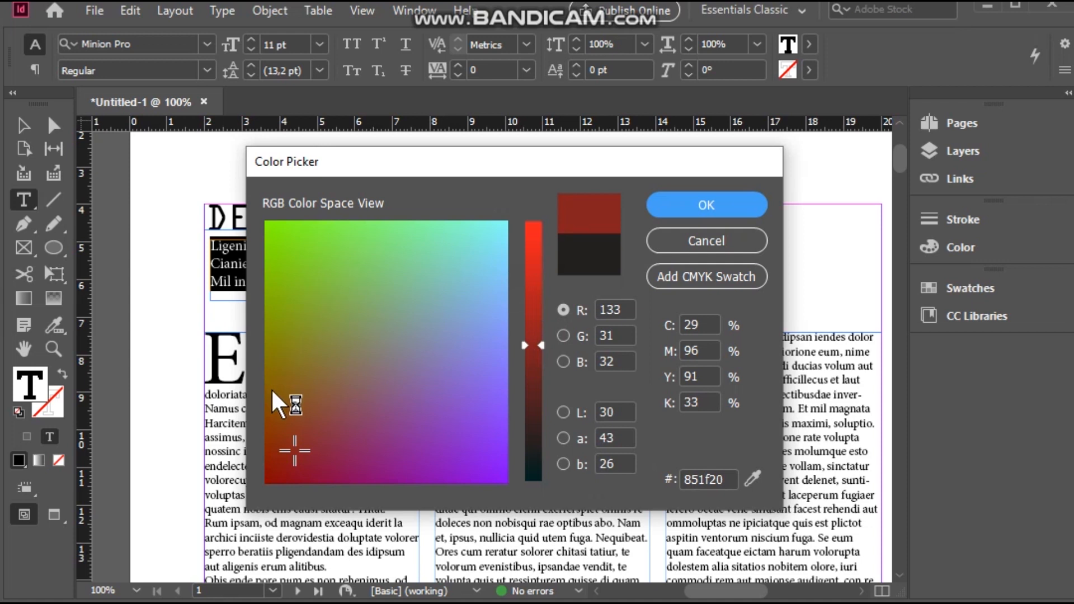
{"action": "left_click", "coordinate": [272, 412]}
{"action": "left_click", "coordinate": [706, 205]}
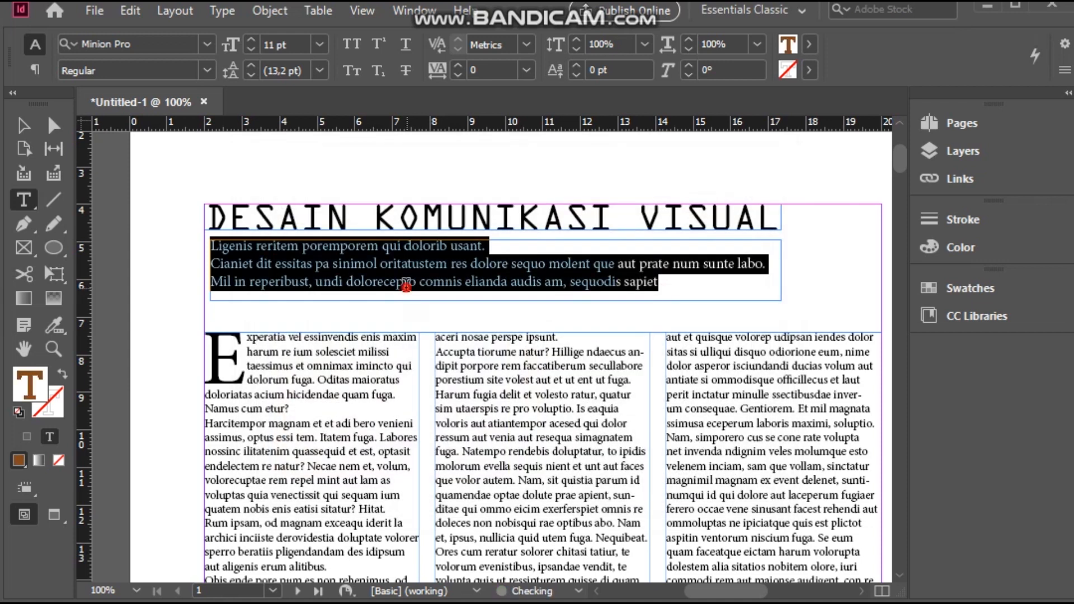
Recolour the whole placeholder paragraph beneath the title a brighter orange.
{"action": "left_click_drag", "start_coordinate": [709, 283], "coordinate": [191, 237]}
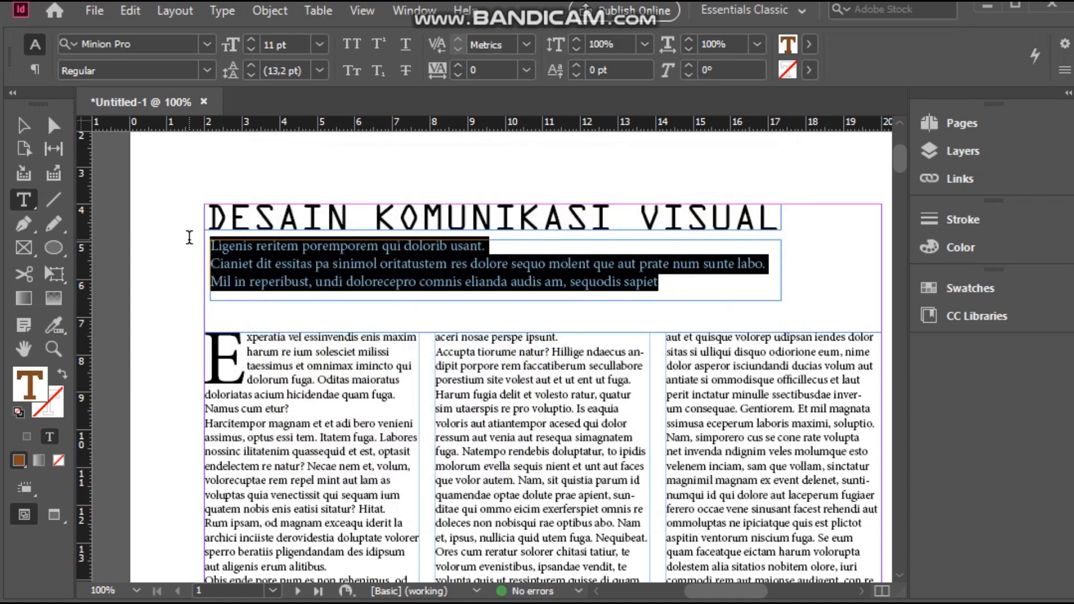
{"action": "double_click", "coordinate": [29, 384]}
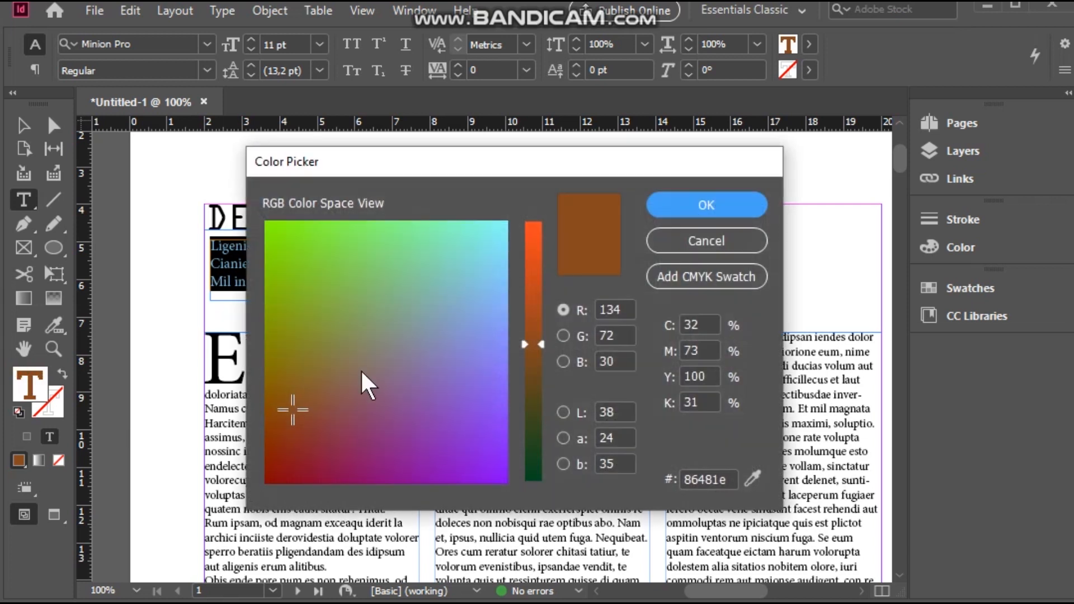
{"action": "left_click_drag", "start_coordinate": [545, 372], "coordinate": [536, 246]}
{"action": "left_click_drag", "start_coordinate": [296, 421], "coordinate": [277, 370]}
{"action": "left_click", "coordinate": [738, 203]}
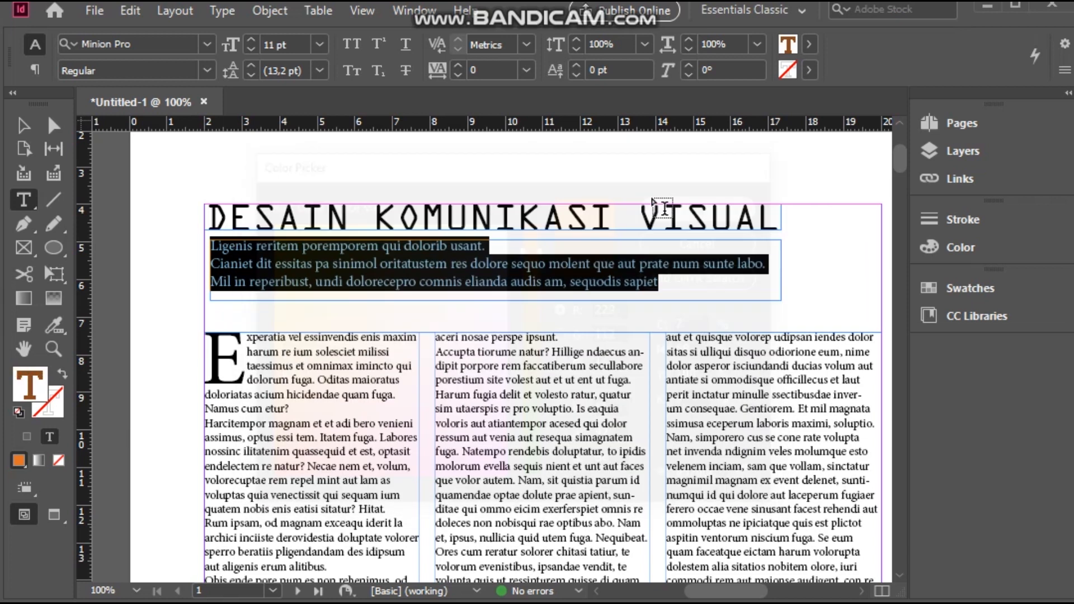
{"action": "left_click", "coordinate": [389, 261]}
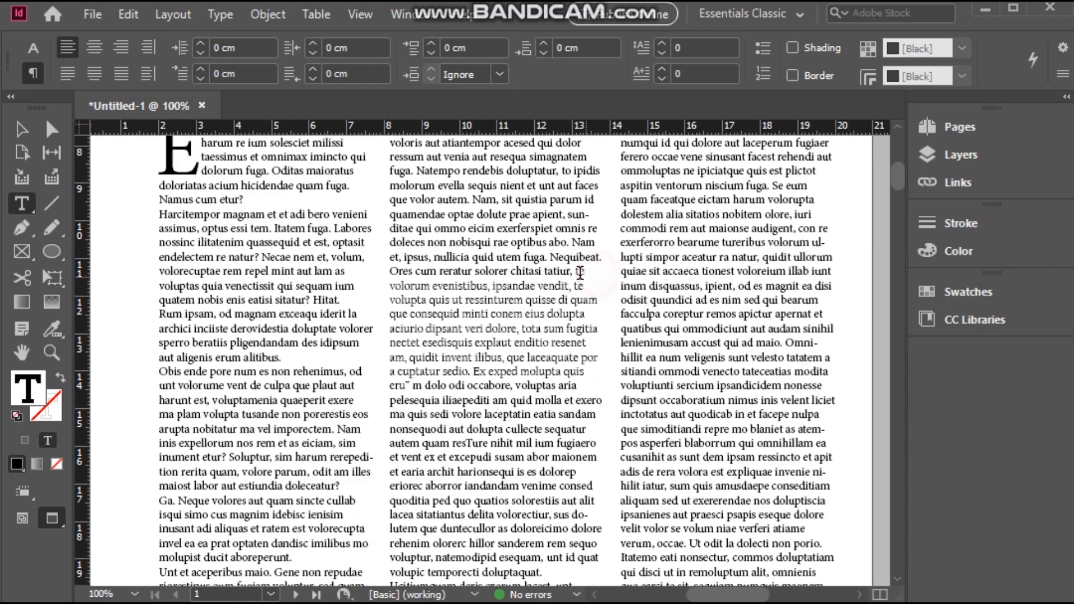
Set off the middle-column passage from "volorum evenistibus" to "Ex exped molupta quis" with a blank line above and below it.
{"action": "left_click", "coordinate": [596, 273]}
{"action": "key", "text": "Return"}
{"action": "key", "text": "Return"}
{"action": "left_click", "coordinate": [595, 384]}
{"action": "key", "text": "Return"}
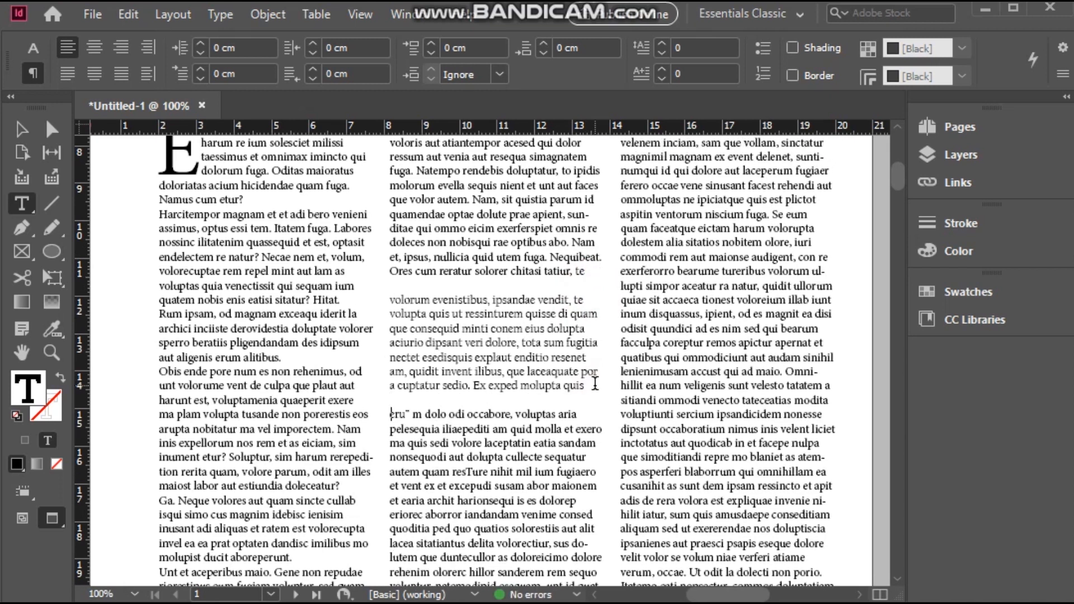
Colour the set-off passage in the middle column orange (ff8600).
{"action": "left_click_drag", "start_coordinate": [595, 384], "coordinate": [389, 300]}
{"action": "double_click", "coordinate": [25, 387]}
{"action": "left_click_drag", "start_coordinate": [531, 334], "coordinate": [528, 197]}
{"action": "left_click_drag", "start_coordinate": [357, 287], "coordinate": [216, 349]}
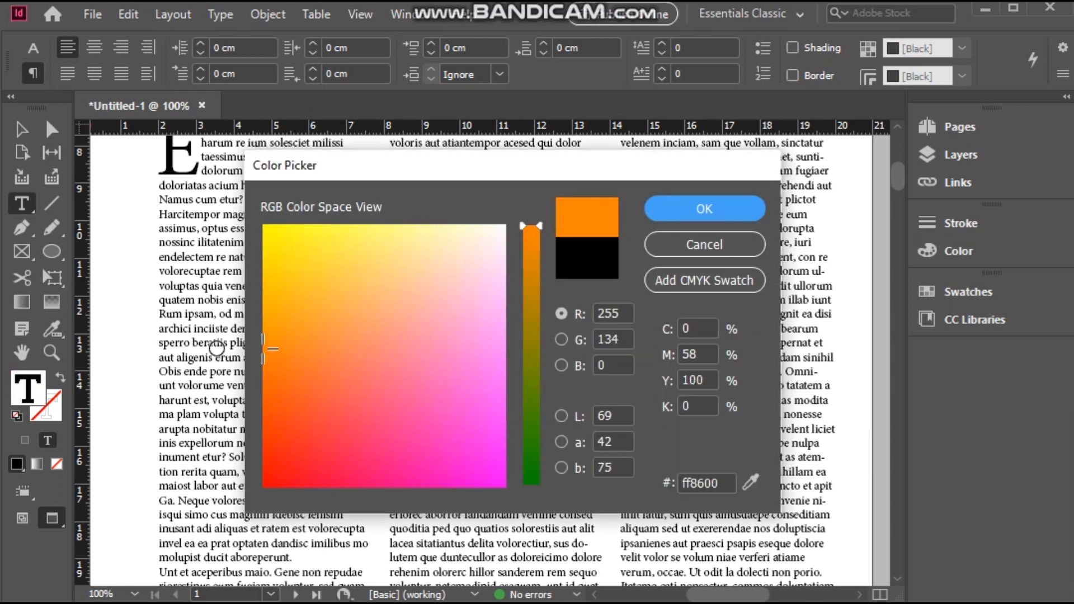
{"action": "left_click", "coordinate": [670, 197]}
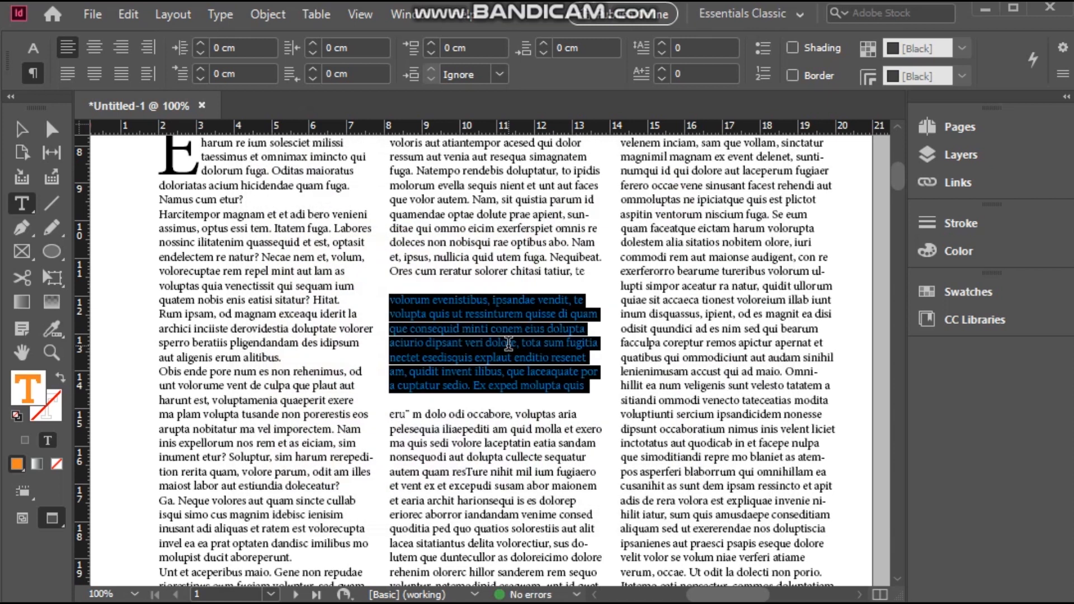
{"action": "left_click", "coordinate": [512, 343]}
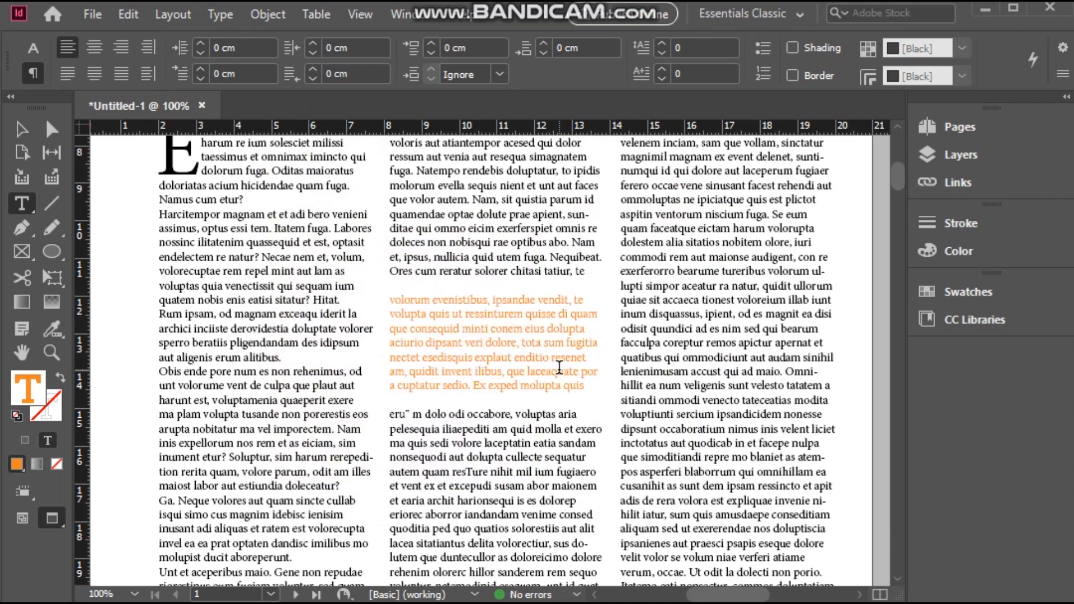
Set the orange passage's font to Berlin Sans FB Demi Bold and enclose the passage in double quotation marks.
{"action": "left_click_drag", "start_coordinate": [587, 387], "coordinate": [390, 300]}
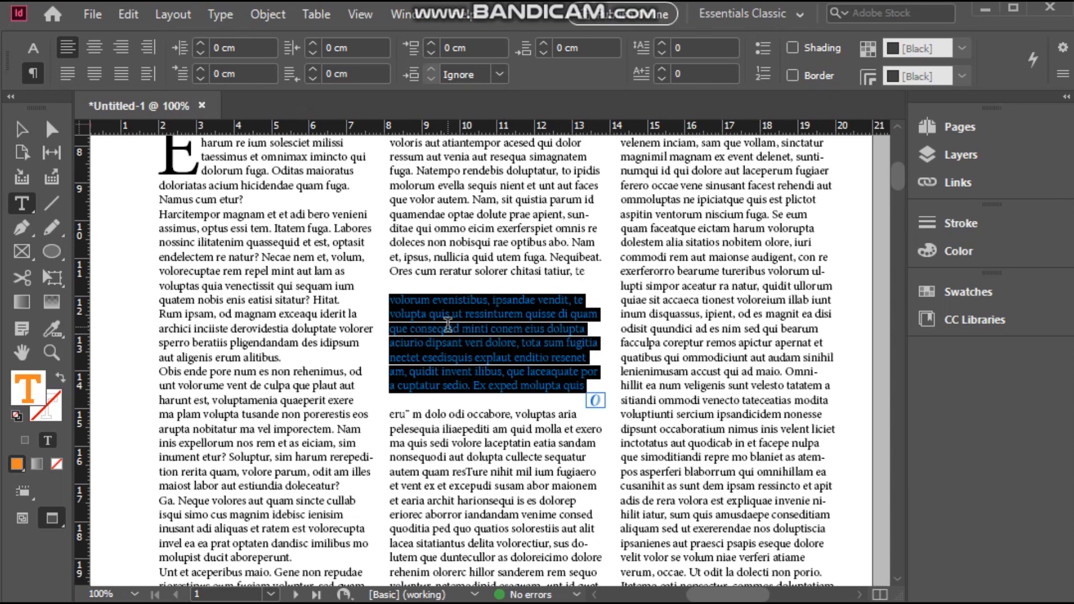
{"action": "left_click", "coordinate": [33, 48]}
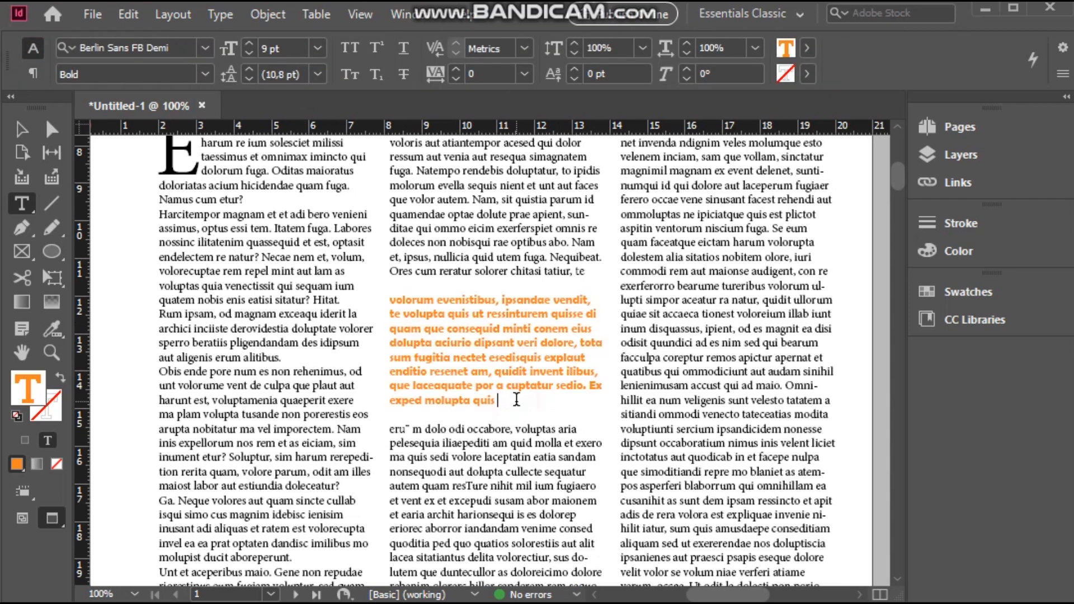
{"action": "key", "text": "BackSpace"}
{"action": "left_click", "coordinate": [533, 407]}
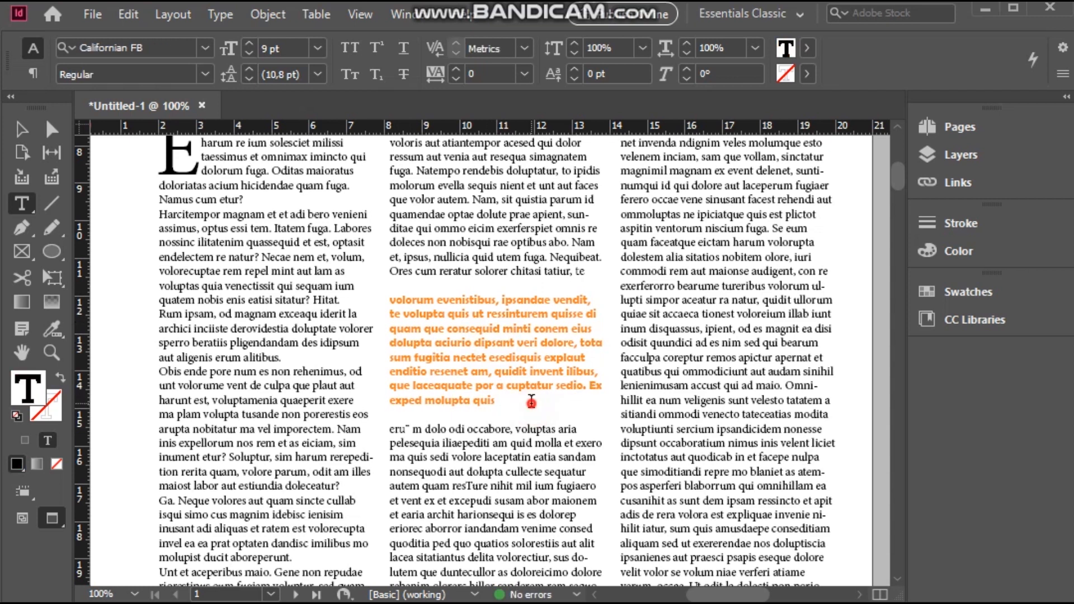
{"action": "left_click", "coordinate": [531, 401]}
{"action": "type", "text": "\""}
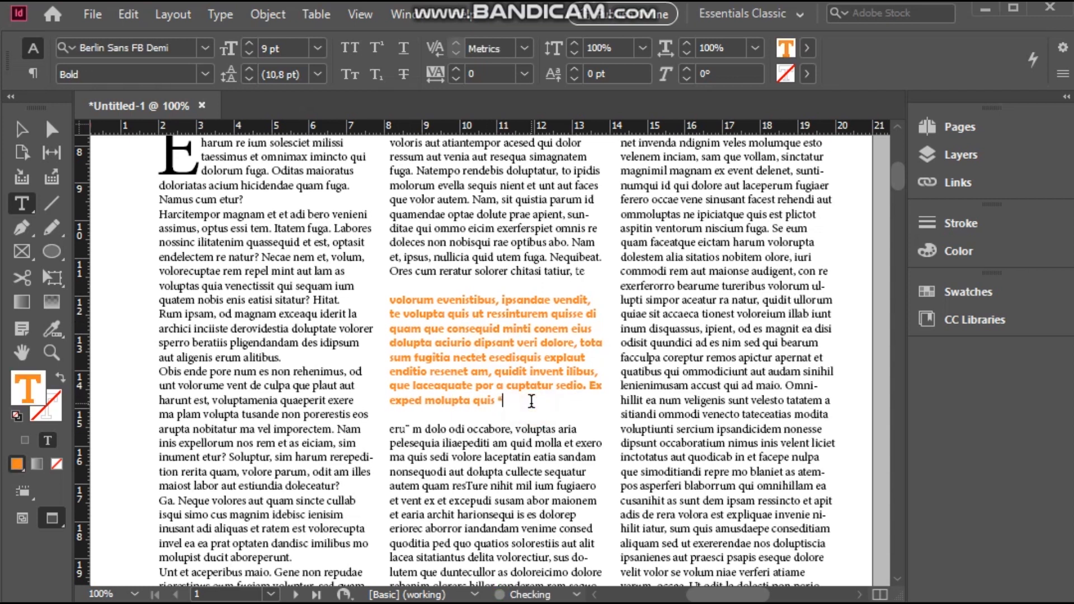
{"action": "left_click", "coordinate": [393, 295]}
{"action": "type", "text": "\""}
Set the font size of the whole orange quotation to 11 pt.
{"action": "left_click_drag", "start_coordinate": [522, 404], "coordinate": [487, 400]}
{"action": "left_click_drag", "start_coordinate": [378, 323], "coordinate": [391, 296]}
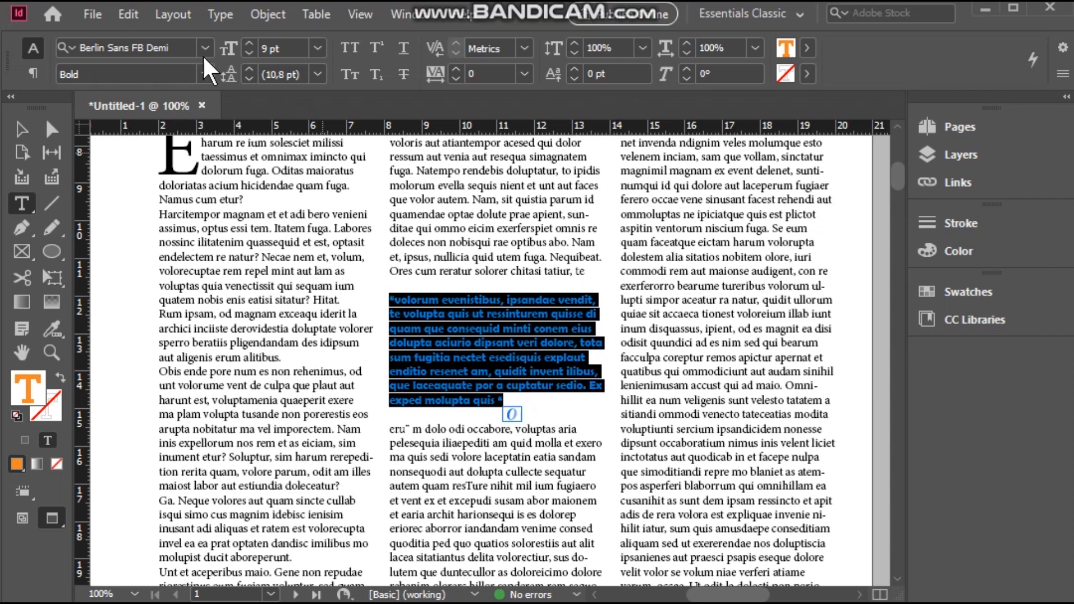
{"action": "left_click", "coordinate": [317, 48]}
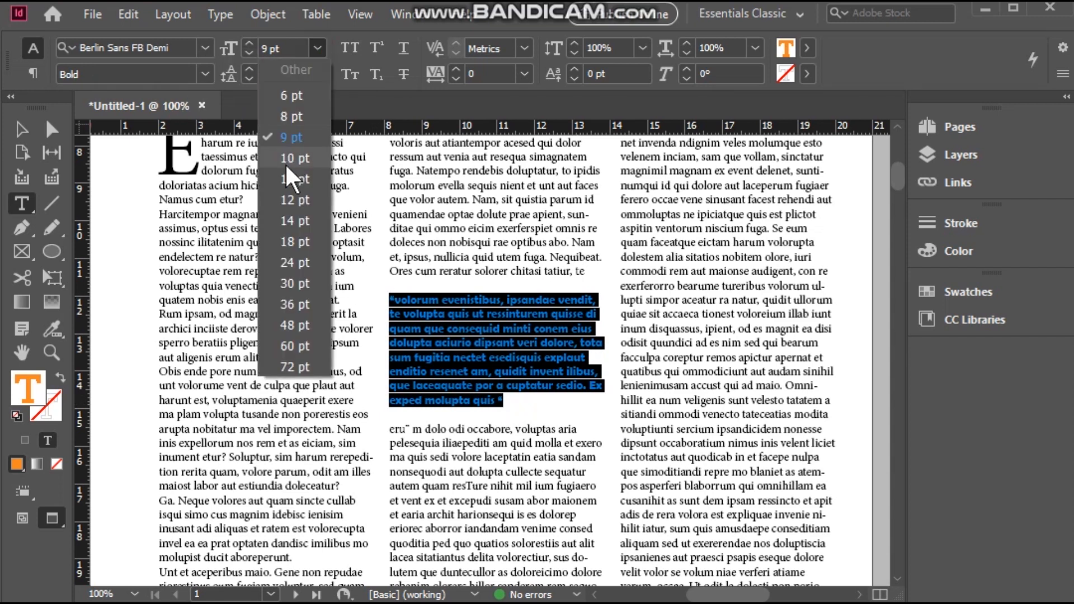
{"action": "left_click", "coordinate": [295, 179]}
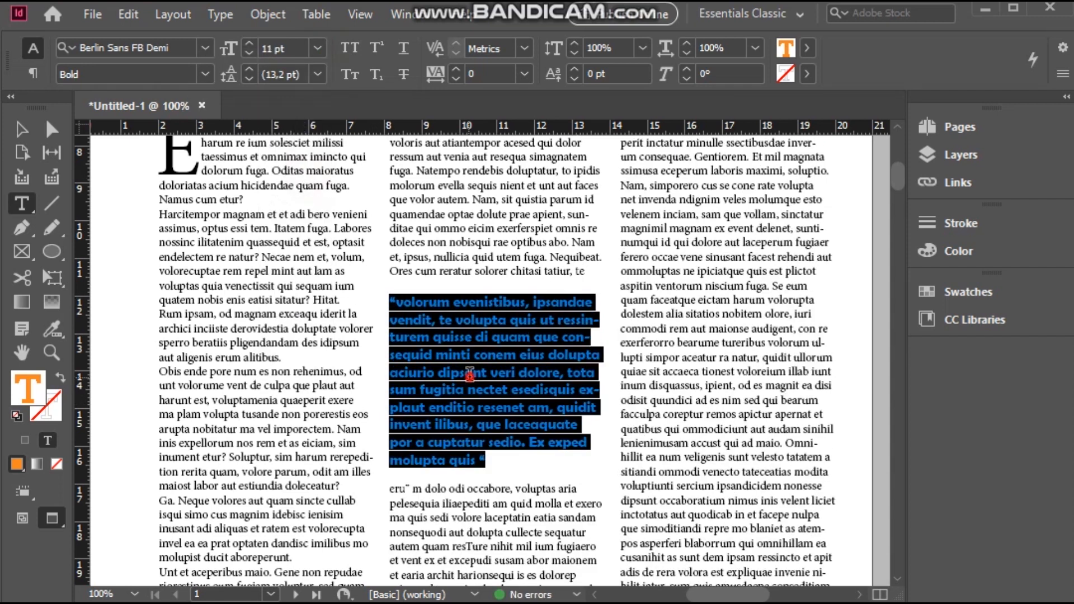
{"action": "left_click", "coordinate": [519, 436]}
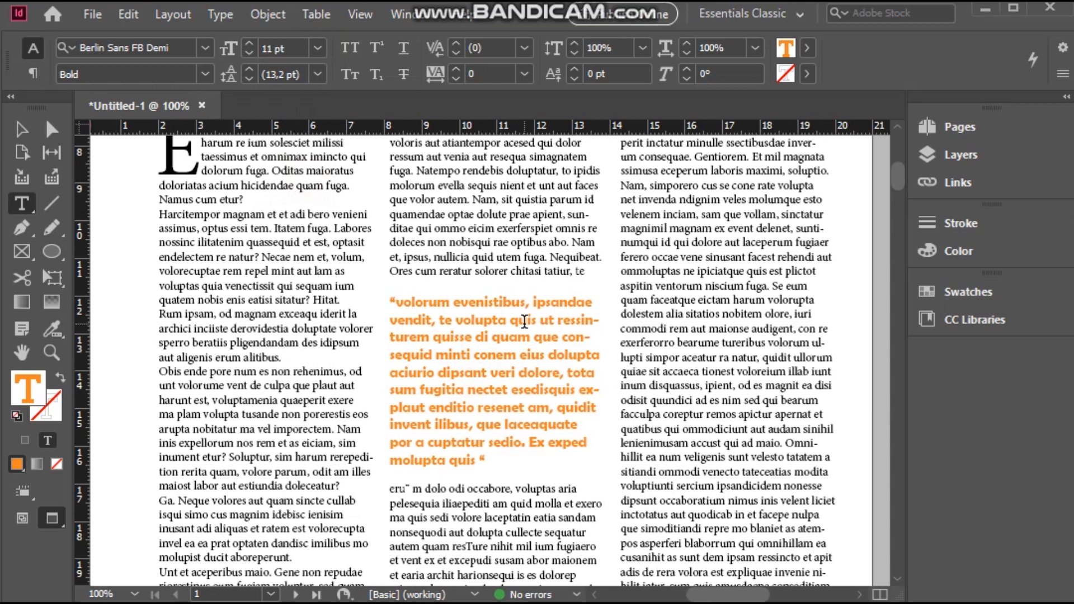
Add a text frame with a "DOC:" credit line giving the name and Bandung, placed beneath the end of the third column's text.
{"action": "key", "text": "Escape"}
{"action": "key", "text": "ctrl+minus"}
{"action": "key", "text": "ctrl+minus"}
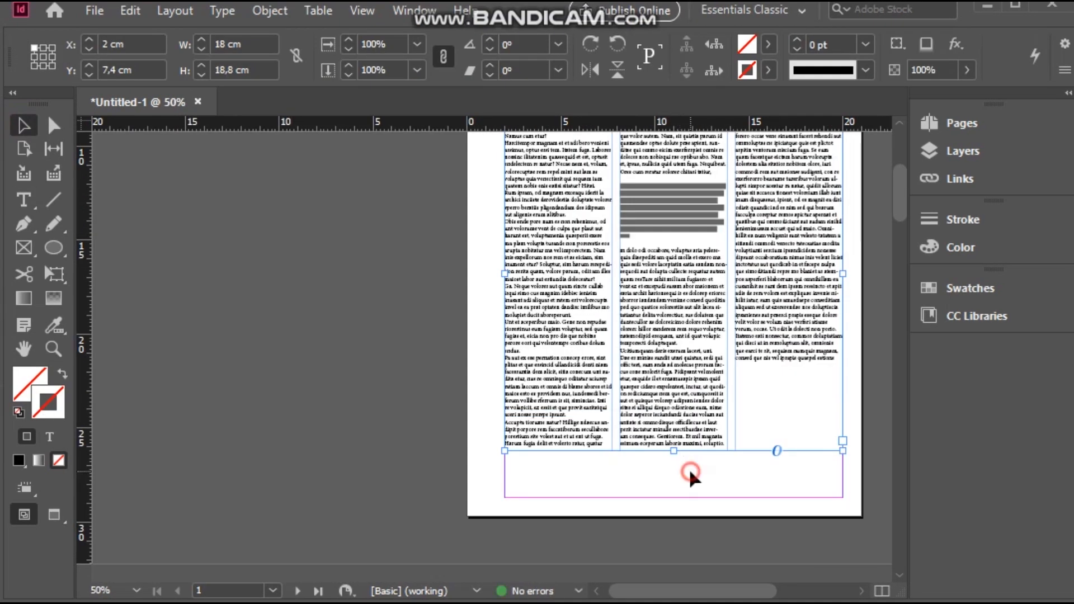
{"action": "left_click", "coordinate": [689, 467]}
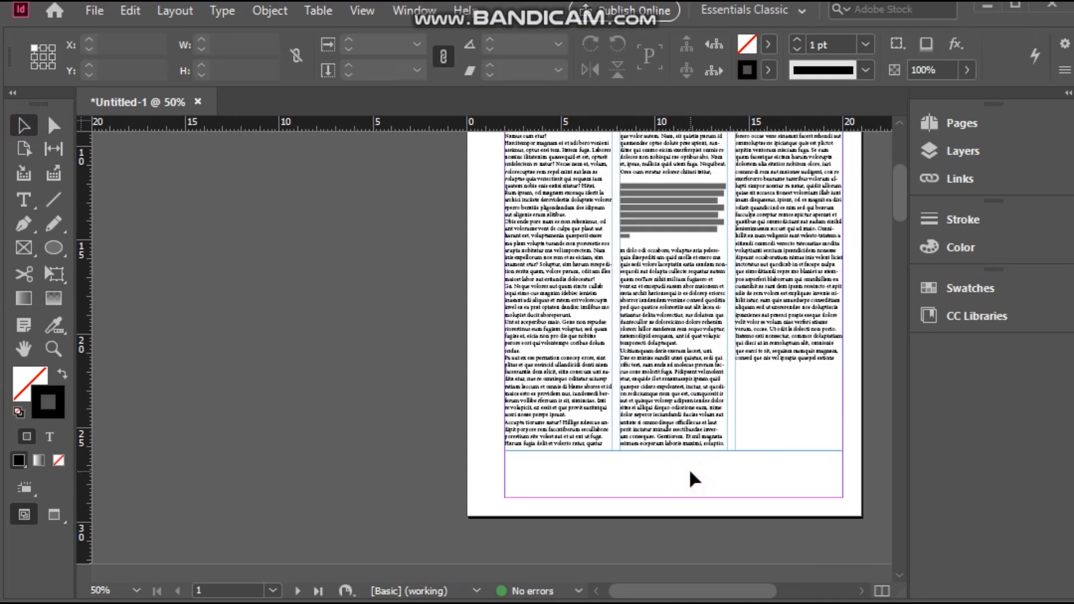
{"action": "left_click", "coordinate": [23, 200]}
{"action": "left_click_drag", "start_coordinate": [581, 463], "coordinate": [774, 482]}
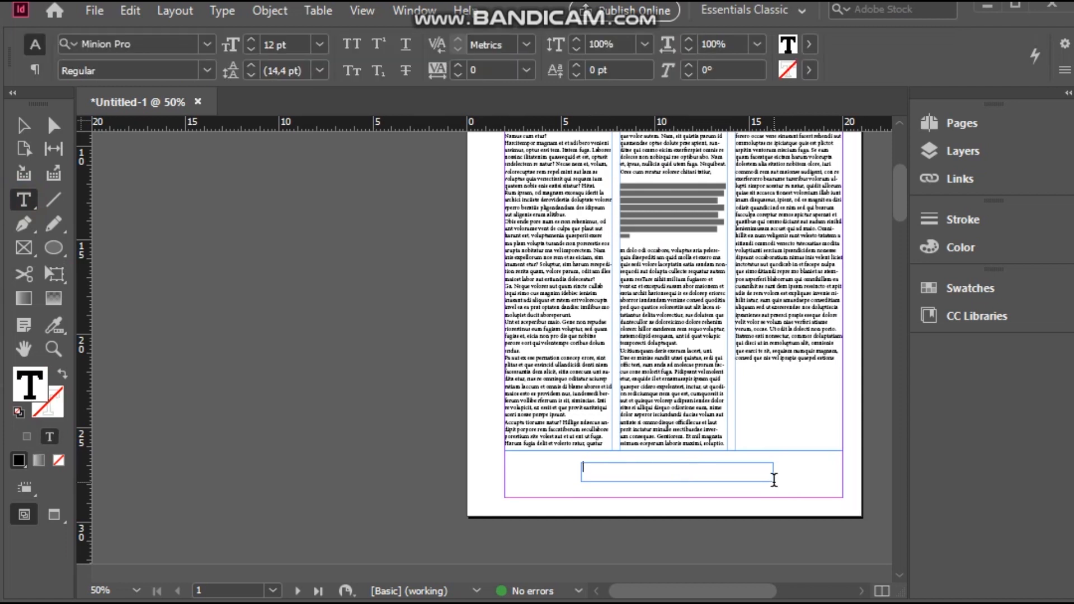
{"action": "type", "text": "DOC: Afril,Bandung"}
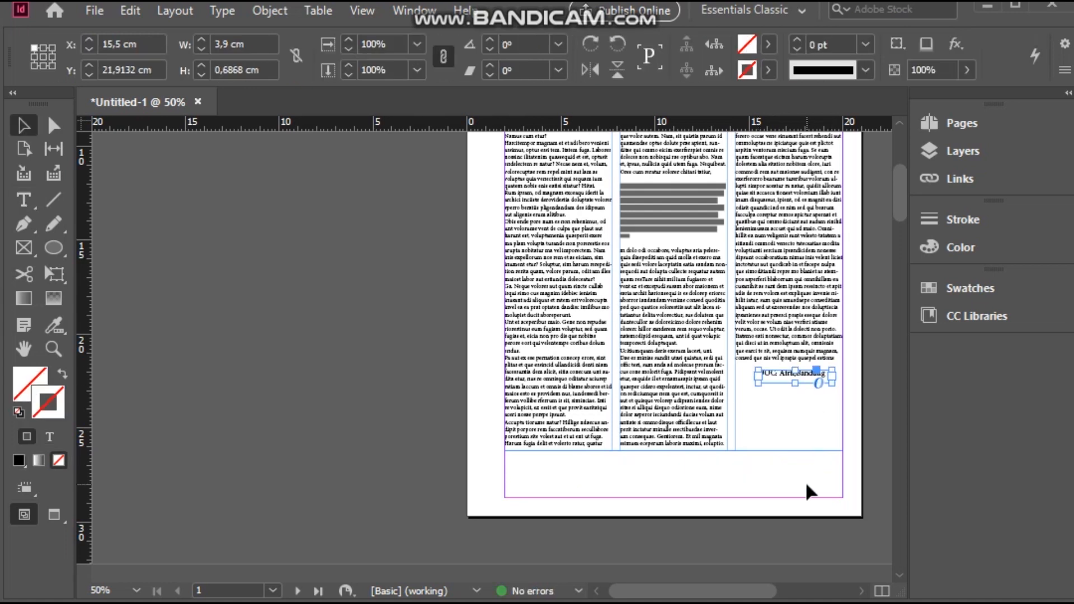
{"action": "left_click", "coordinate": [807, 485]}
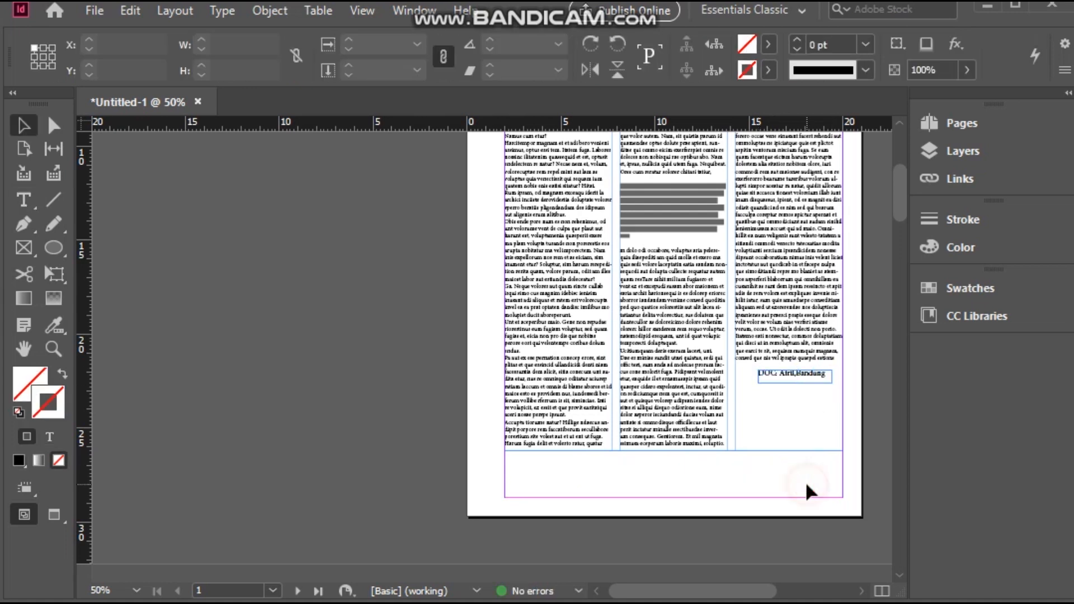
{"action": "left_click_drag", "start_coordinate": [659, 592], "coordinate": [699, 592]}
{"action": "left_click_drag", "start_coordinate": [893, 188], "coordinate": [905, 173]}
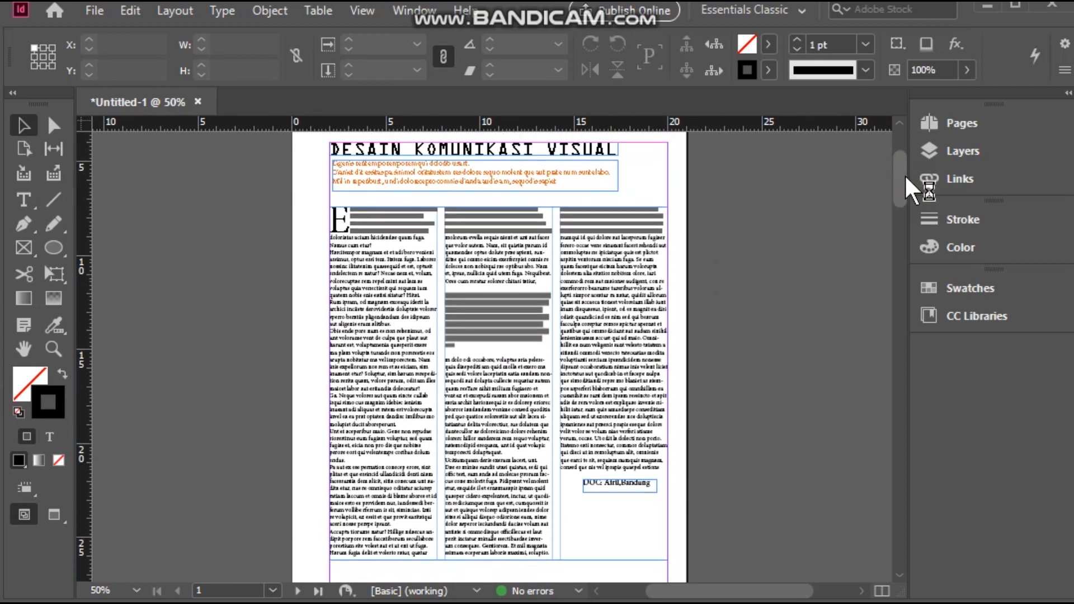
Switch to the preview display and examine the whole article page from the title down to the credit line.
{"action": "left_click", "coordinate": [764, 346]}
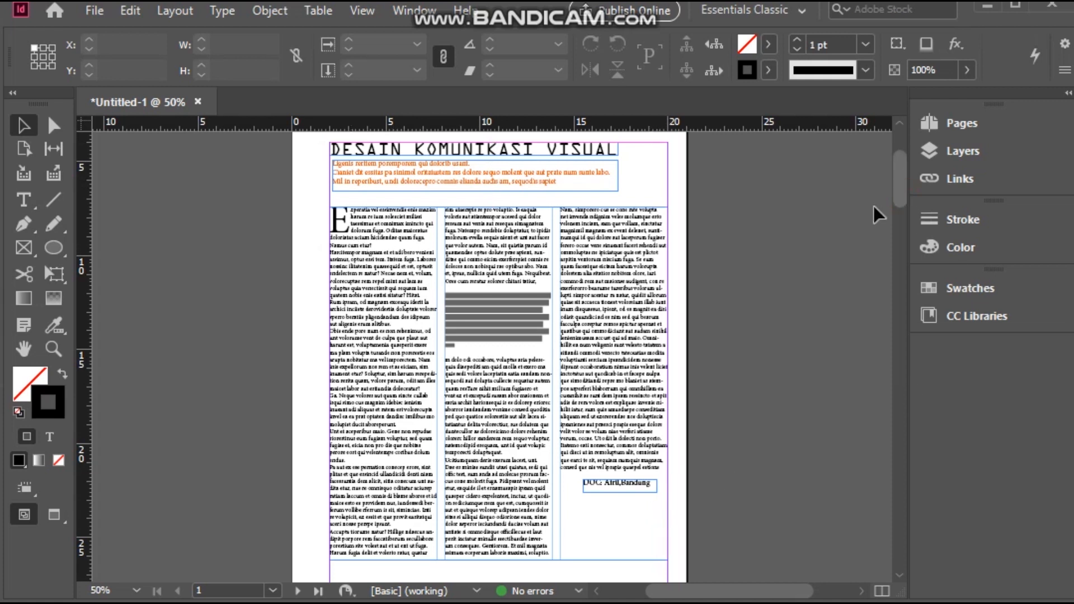
{"action": "left_click", "coordinate": [770, 260]}
{"action": "key", "text": "w"}
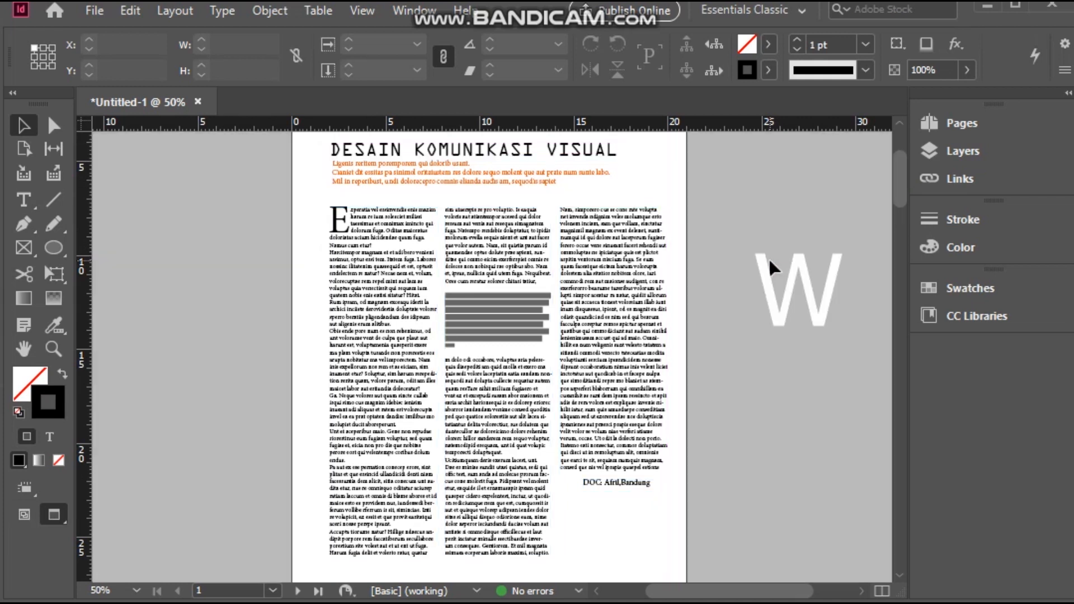
{"action": "left_click", "coordinate": [797, 317]}
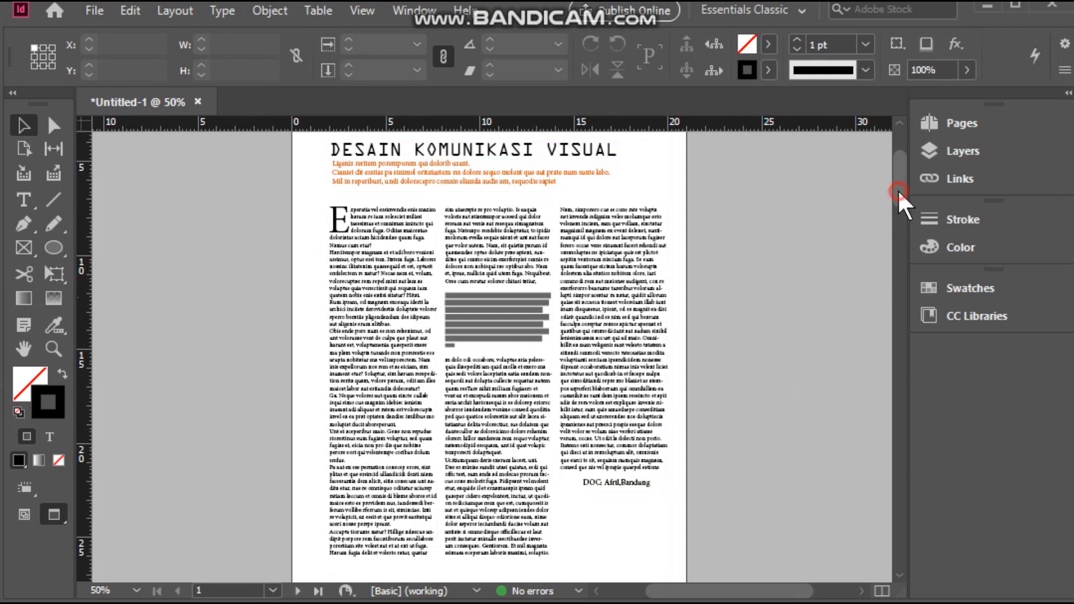
{"action": "left_click_drag", "start_coordinate": [898, 191], "coordinate": [898, 189]}
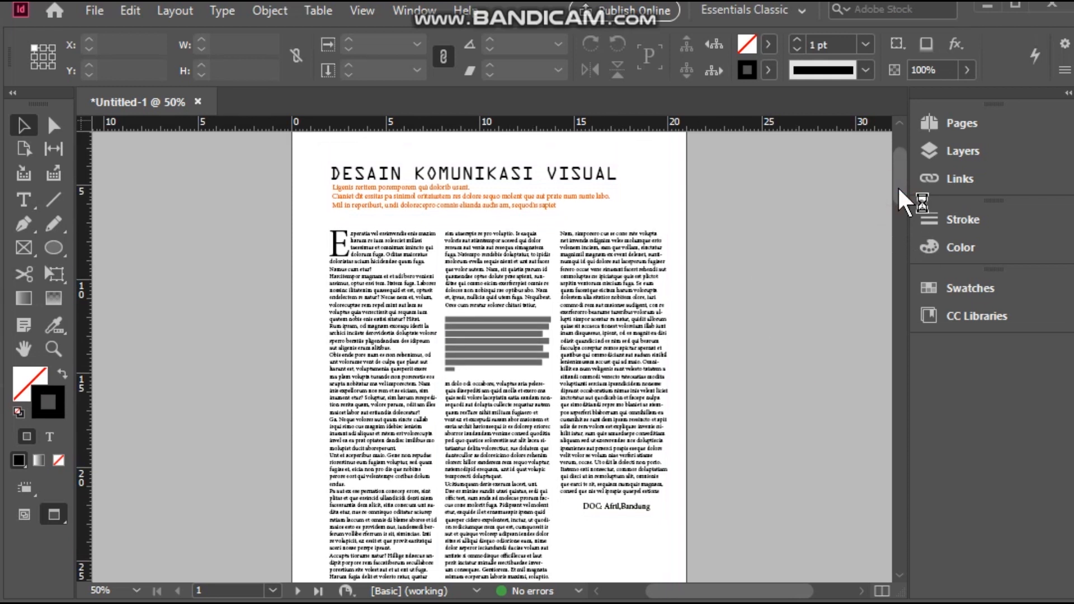
{"action": "left_click", "coordinate": [430, 197]}
{"action": "left_click", "coordinate": [720, 211]}
{"action": "left_click", "coordinate": [492, 208]}
{"action": "left_click", "coordinate": [849, 308]}
{"action": "left_click_drag", "start_coordinate": [901, 193], "coordinate": [909, 214]}
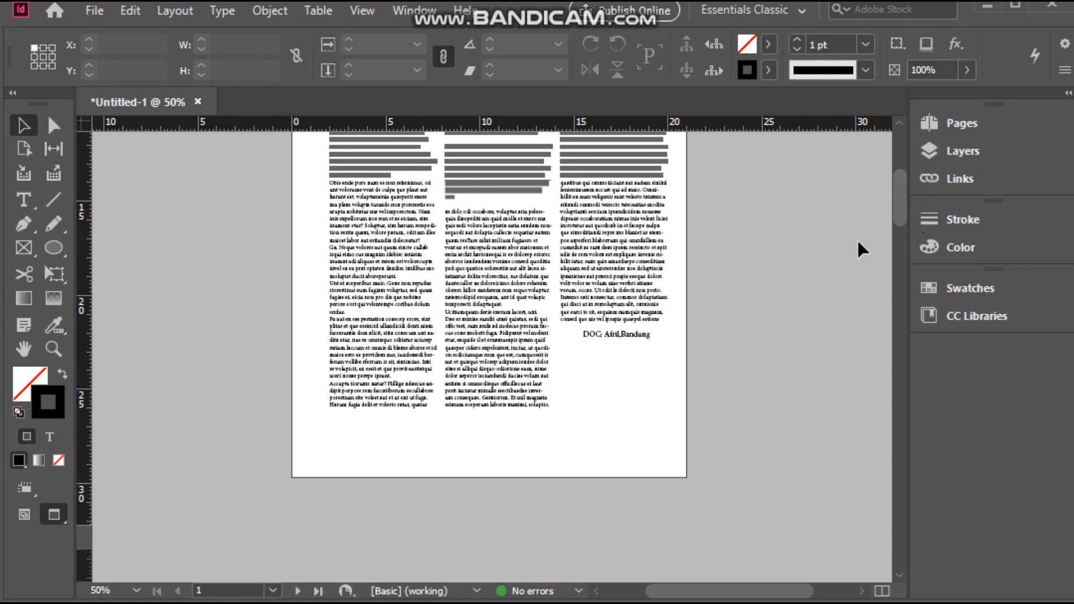
Set the font size of the "DOC:" credit line beneath the third column to 6 pt.
{"action": "left_click", "coordinate": [637, 336]}
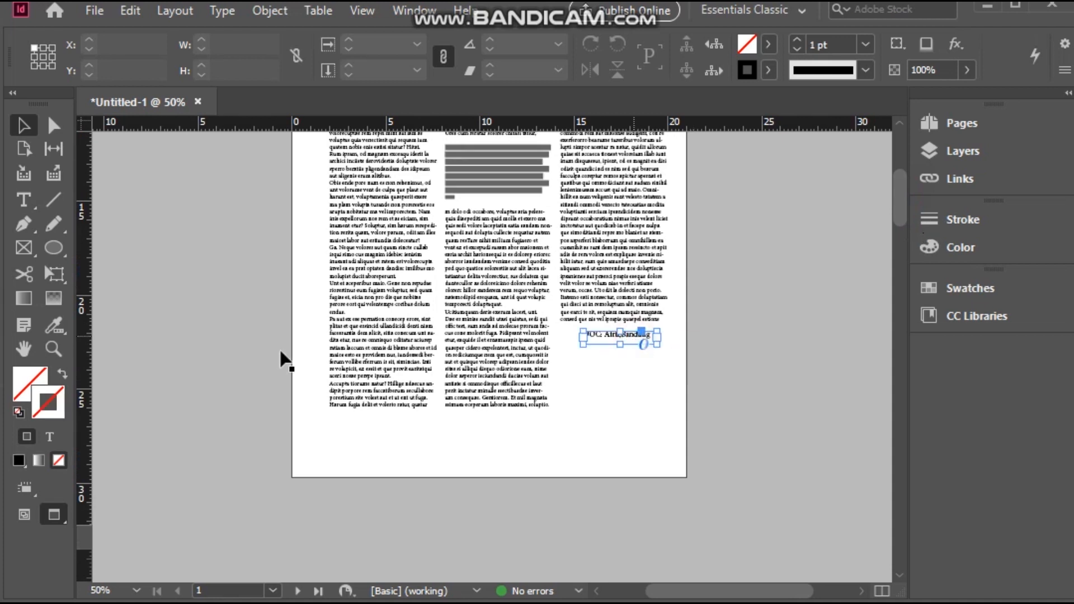
{"action": "left_click", "coordinate": [23, 199]}
{"action": "left_click", "coordinate": [616, 334]}
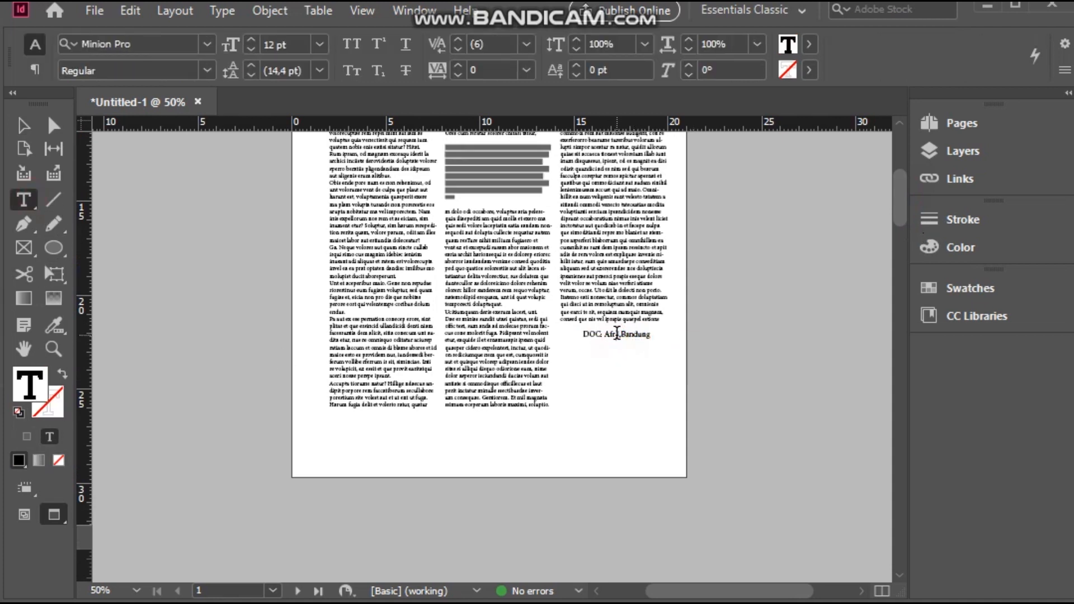
{"action": "triple_click", "coordinate": [617, 334]}
{"action": "left_click", "coordinate": [319, 45]}
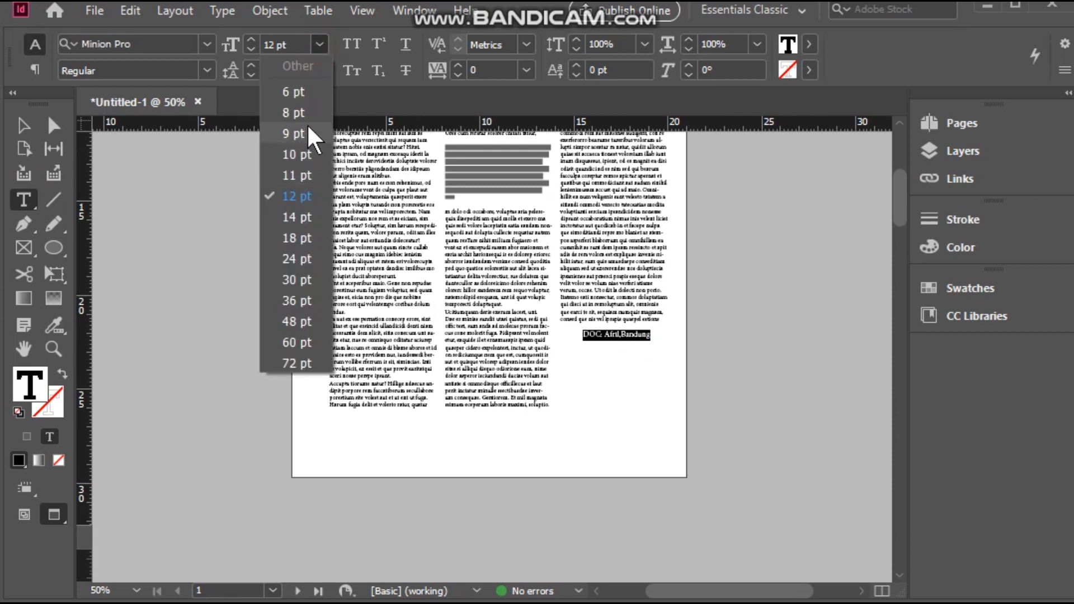
{"action": "left_click", "coordinate": [302, 91]}
{"action": "left_click", "coordinate": [22, 125]}
Go to blank page 2 of the document and return to the normal display with margin guides.
{"action": "left_click", "coordinate": [962, 123]}
{"action": "double_click", "coordinate": [698, 219]}
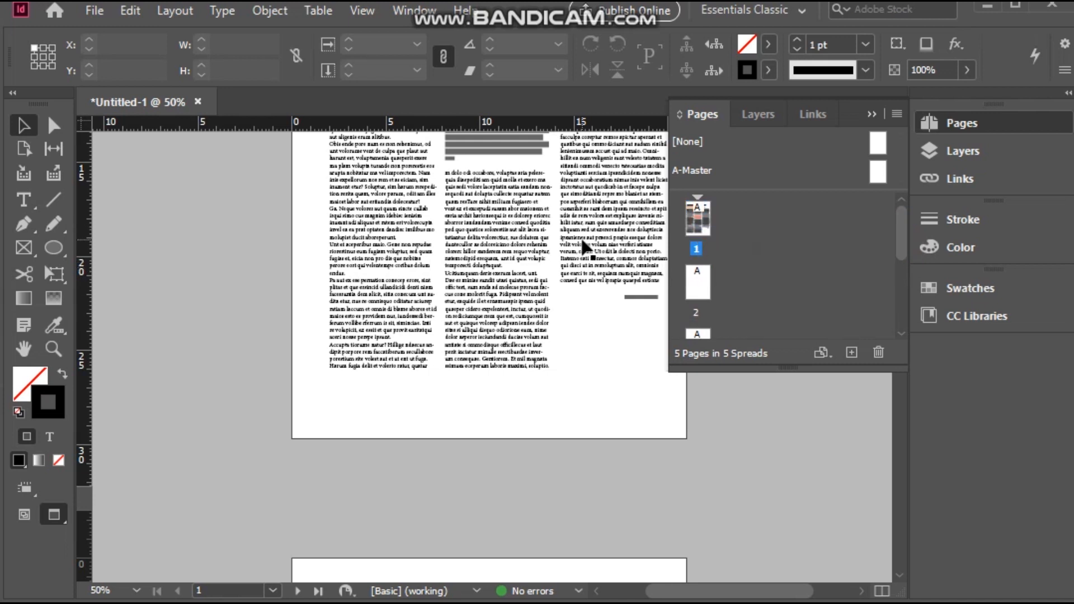
{"action": "left_click_drag", "start_coordinate": [903, 246], "coordinate": [912, 262]}
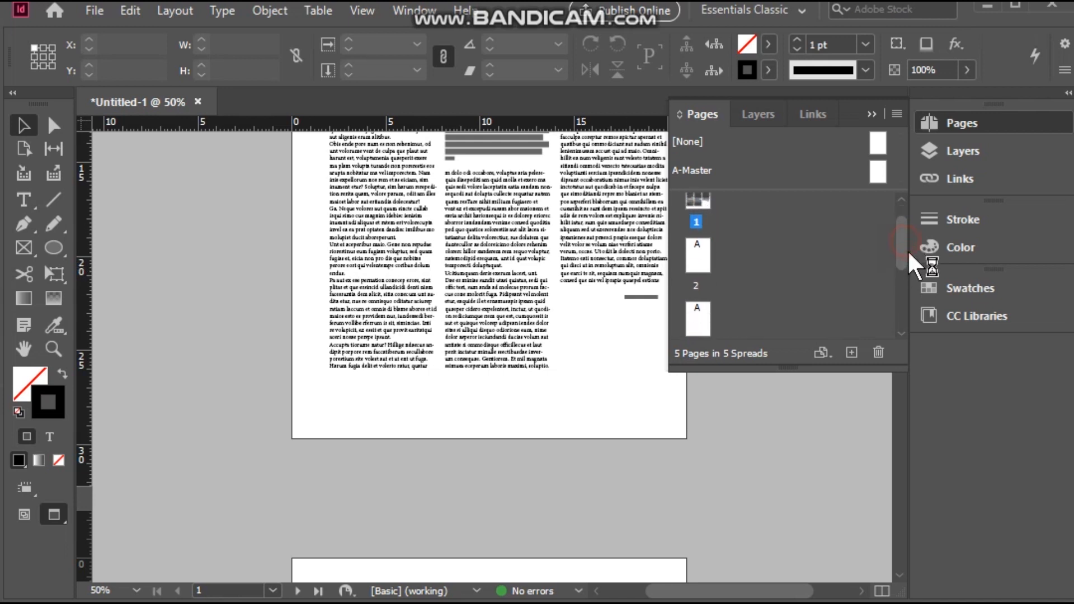
{"action": "double_click", "coordinate": [700, 263]}
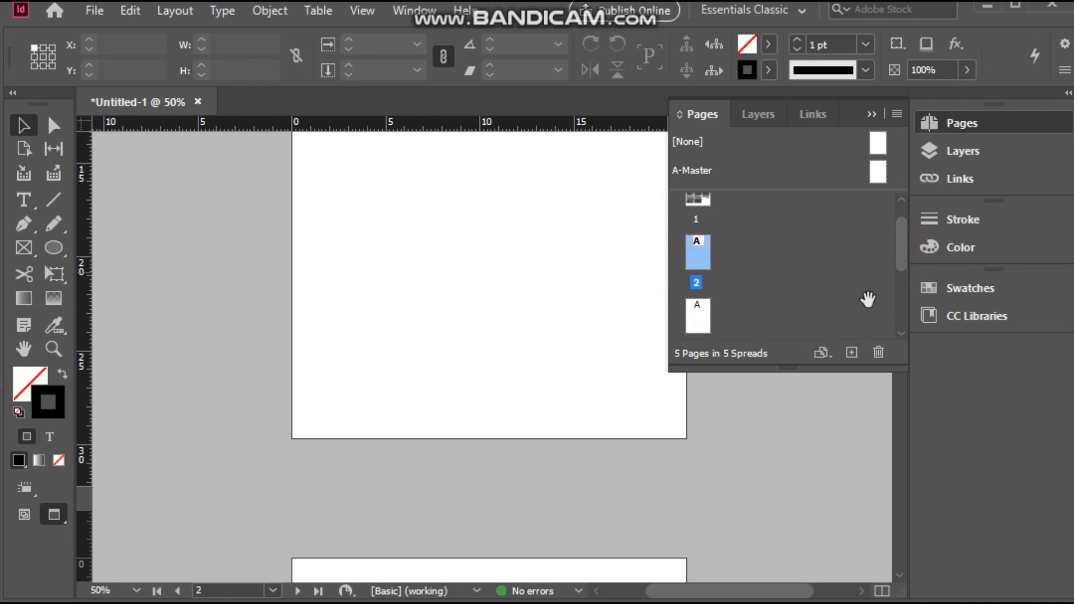
{"action": "left_click_drag", "start_coordinate": [904, 247], "coordinate": [906, 268]}
{"action": "double_click", "coordinate": [696, 287]}
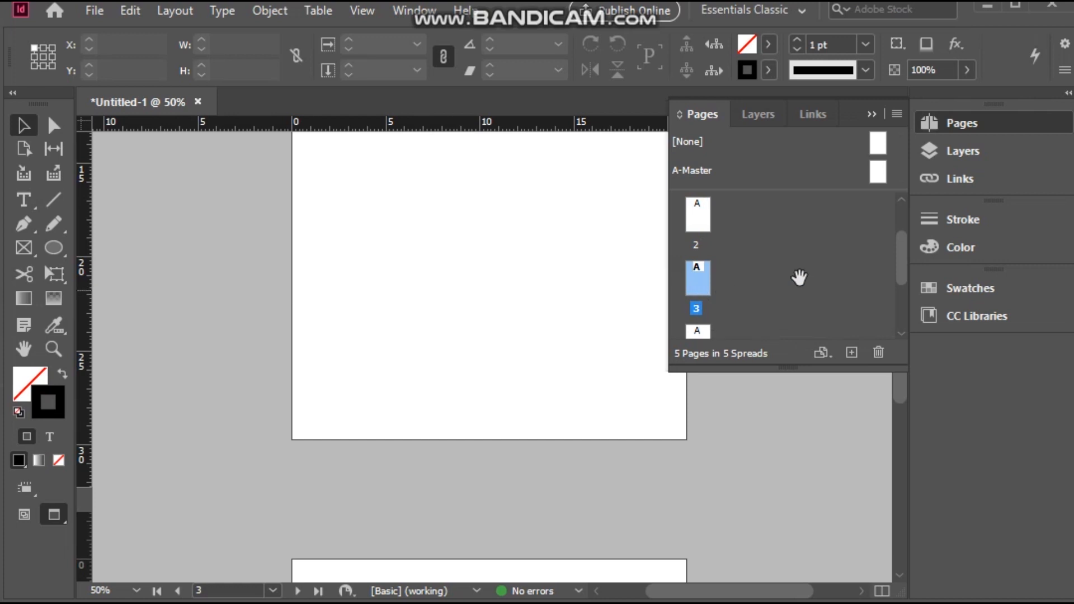
{"action": "left_click", "coordinate": [930, 246]}
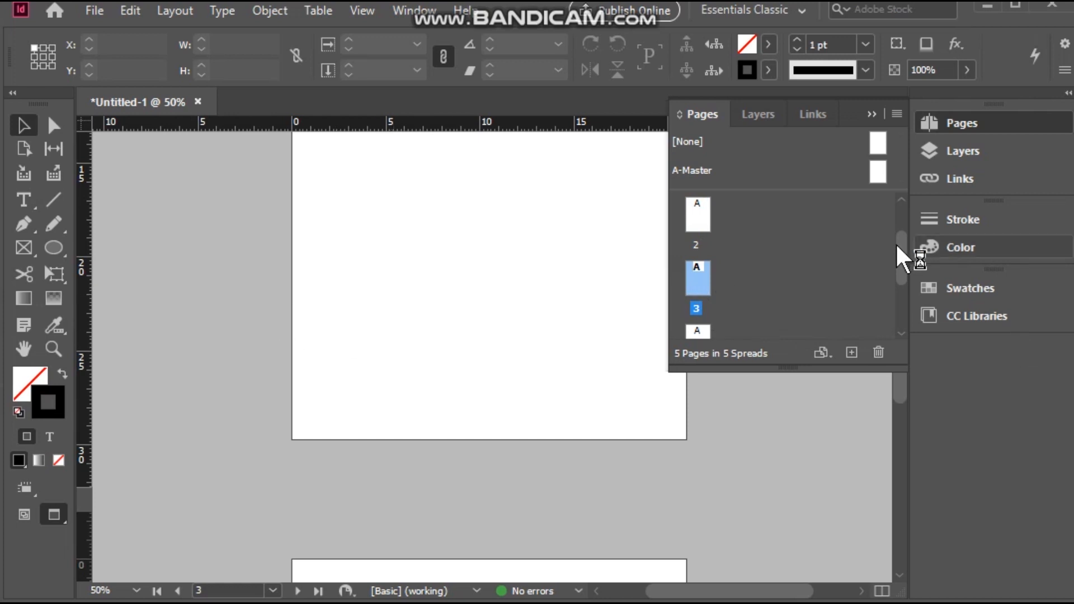
{"action": "left_click", "coordinate": [708, 114]}
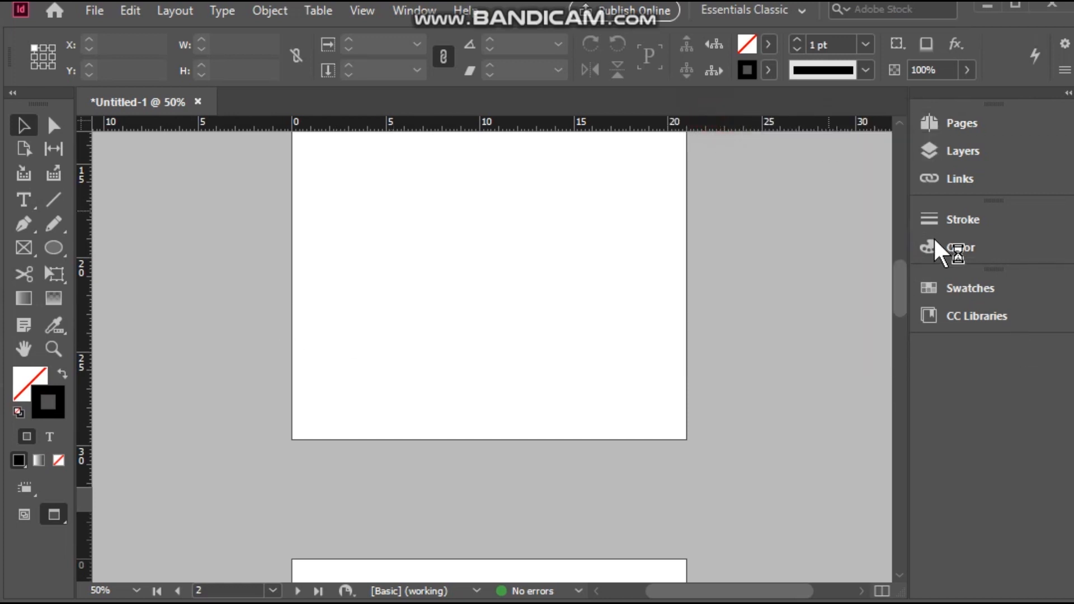
{"action": "left_click_drag", "start_coordinate": [899, 285], "coordinate": [896, 252]}
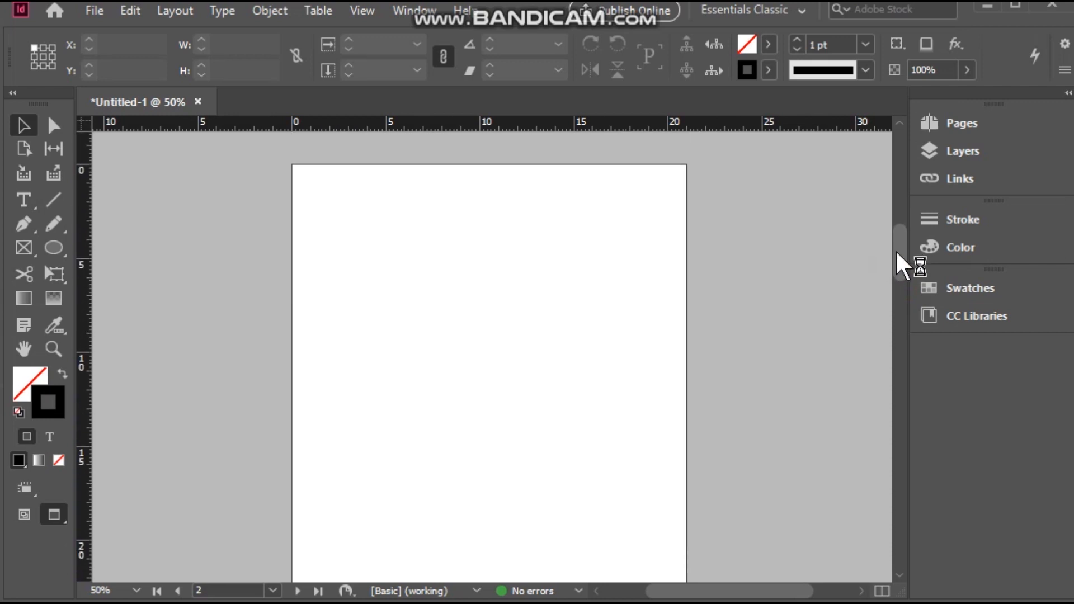
{"action": "key", "text": "w"}
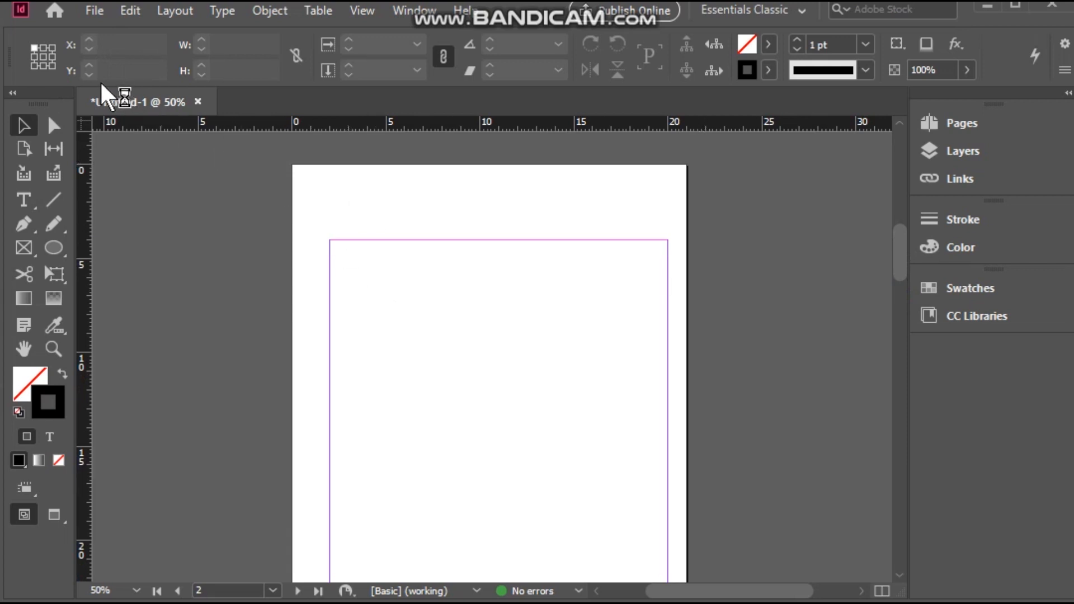
Place the Word file "data" on page 2 in a text frame about 18 x 16.1 cm, starting at the upper-left margin corner.
{"action": "left_click", "coordinate": [96, 8]}
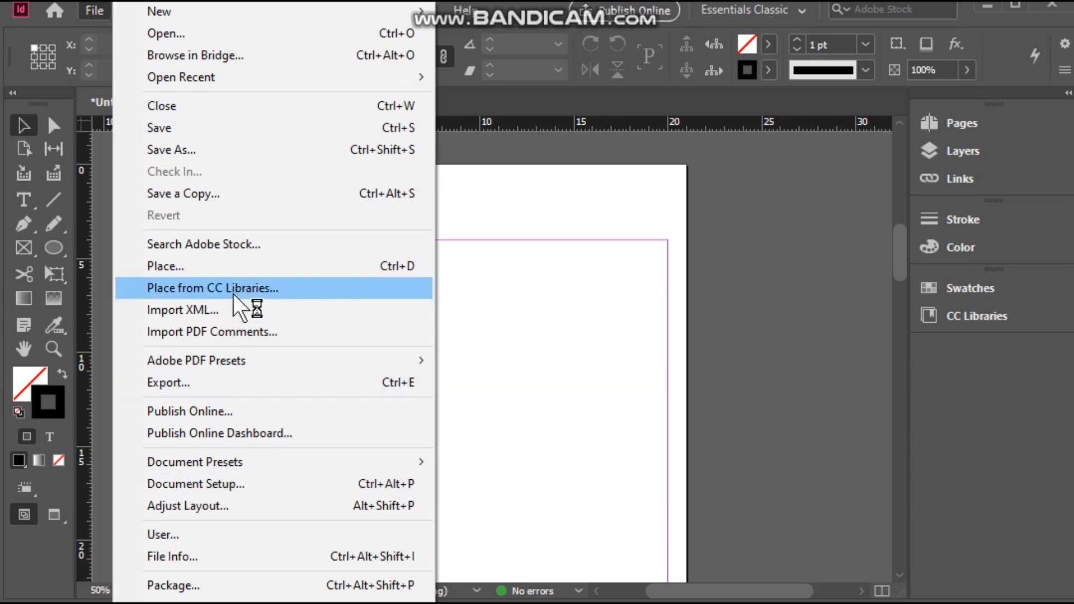
{"action": "left_click", "coordinate": [385, 261]}
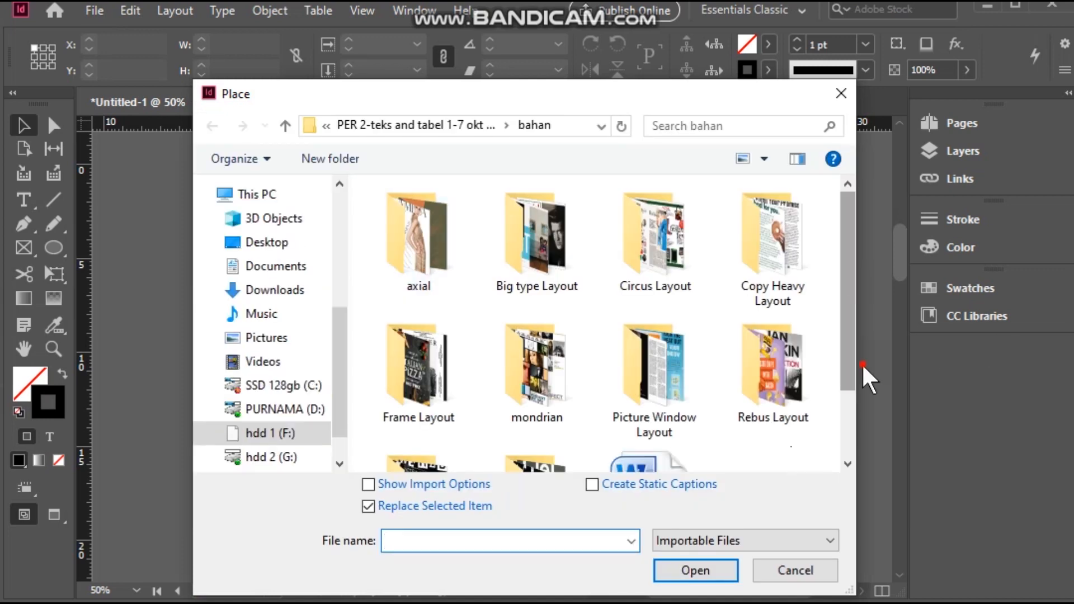
{"action": "scroll", "coordinate": [863, 365], "scroll_direction": "down", "scroll_amount": 2}
{"action": "left_click", "coordinate": [650, 404]}
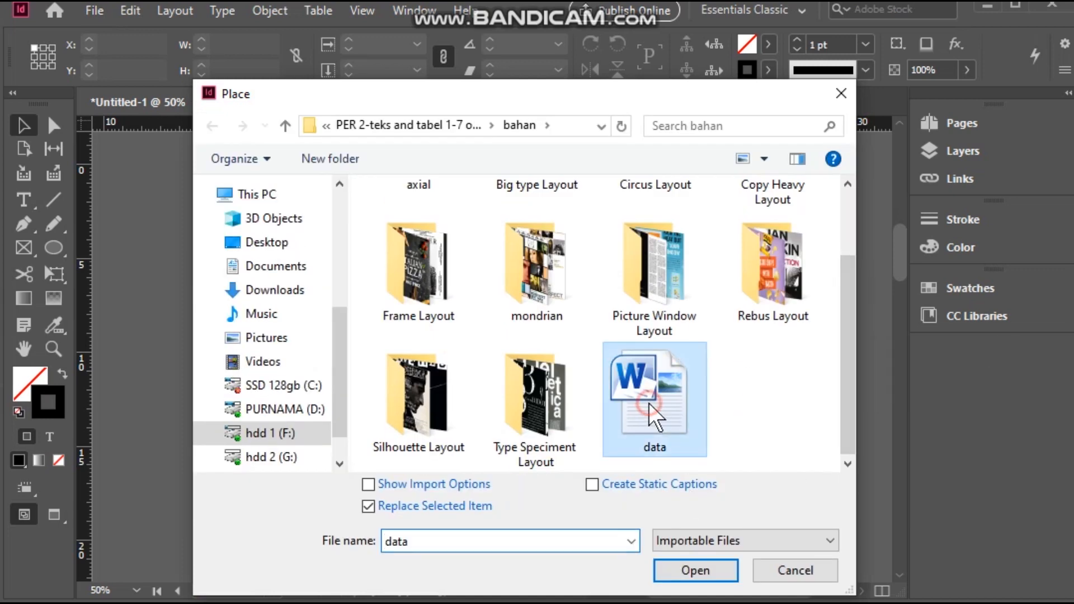
{"action": "left_click", "coordinate": [692, 572]}
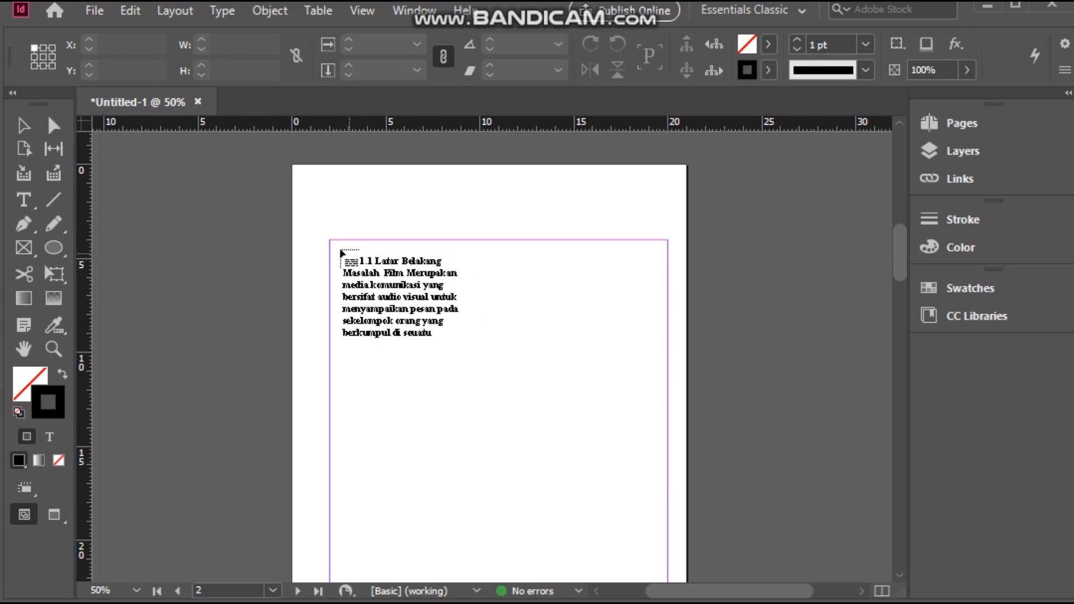
{"action": "left_click_drag", "start_coordinate": [330, 240], "coordinate": [671, 542]}
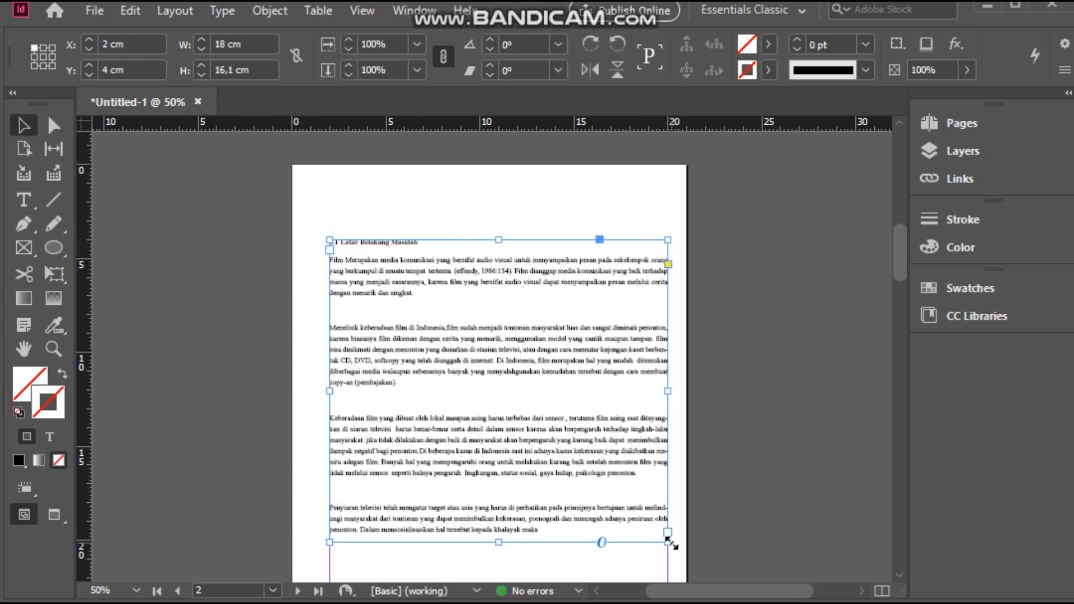
Examine the imported text on page 2 up close and the space left beneath its frame.
{"action": "scroll", "coordinate": [898, 270], "scroll_direction": "down", "scroll_amount": 5}
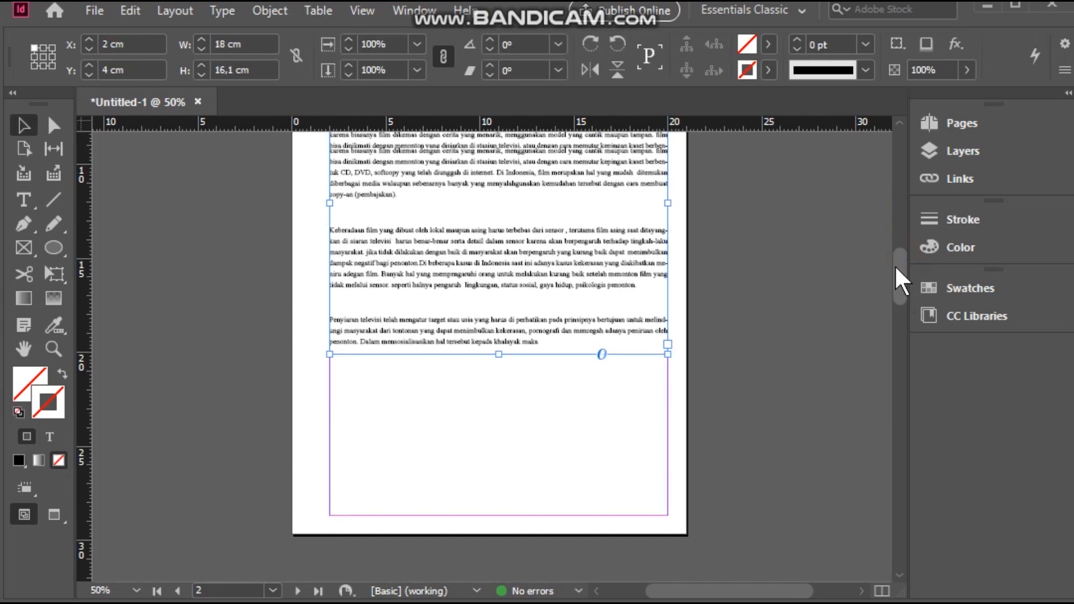
{"action": "scroll", "coordinate": [897, 267], "scroll_direction": "up", "scroll_amount": 3}
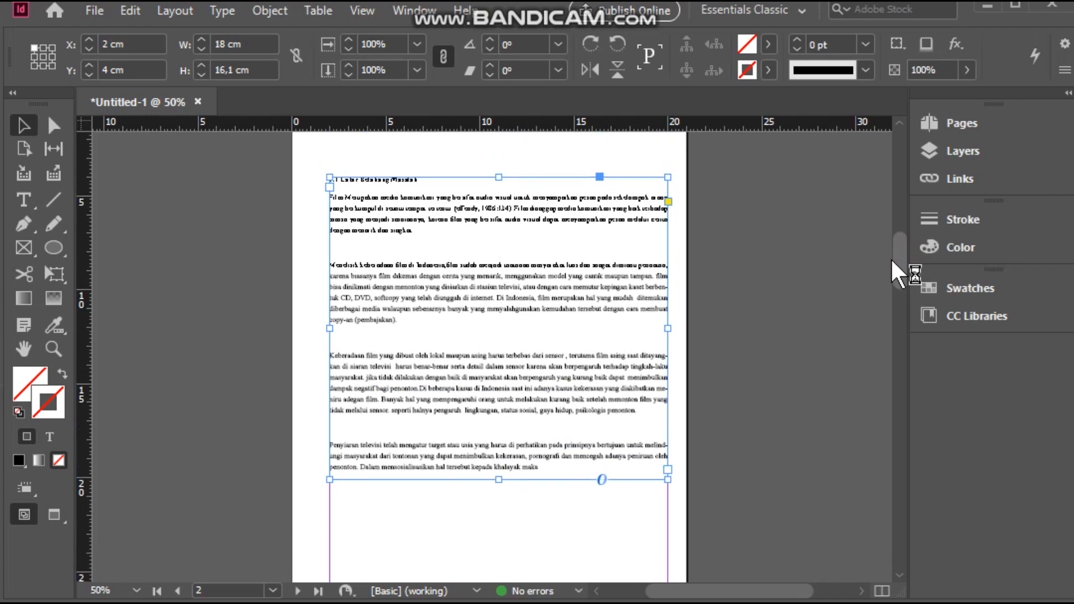
{"action": "left_click", "coordinate": [48, 351]}
{"action": "left_click", "coordinate": [409, 242]}
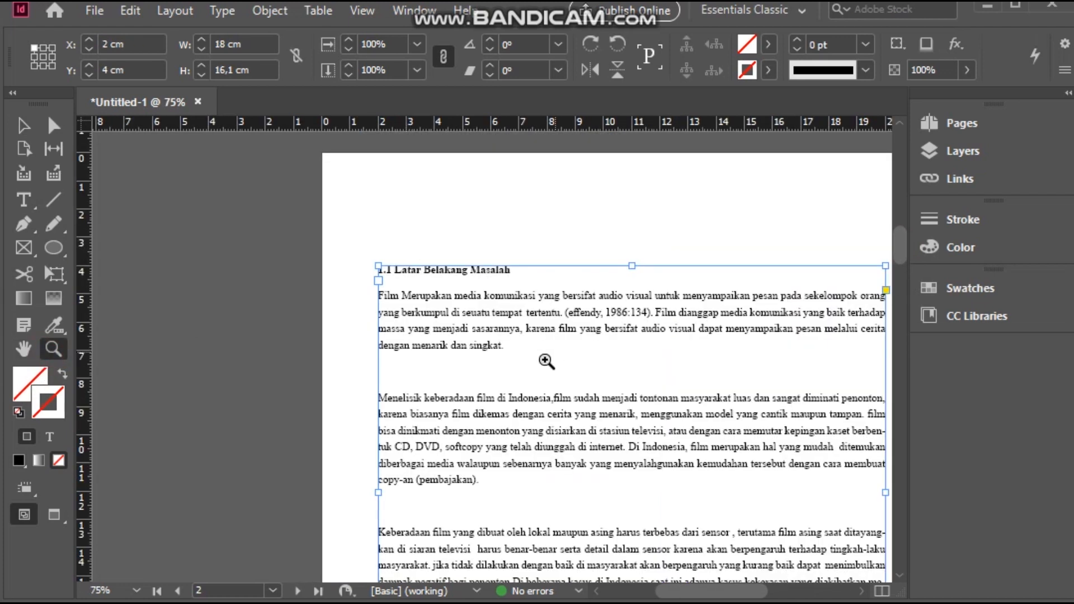
{"action": "left_click", "coordinate": [524, 317]}
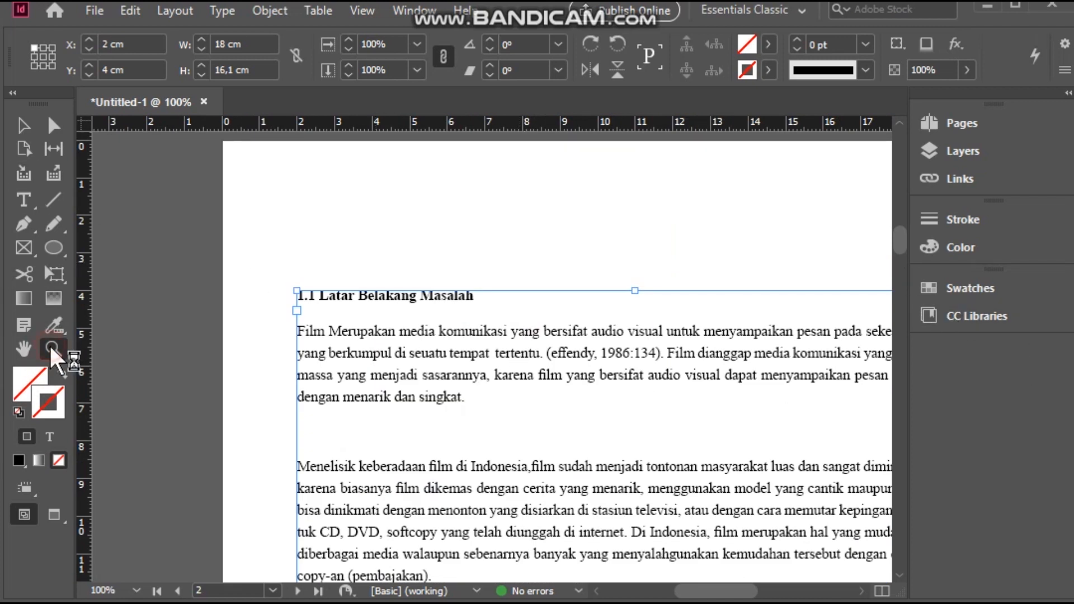
{"action": "left_click", "coordinate": [398, 331], "text": "alt"}
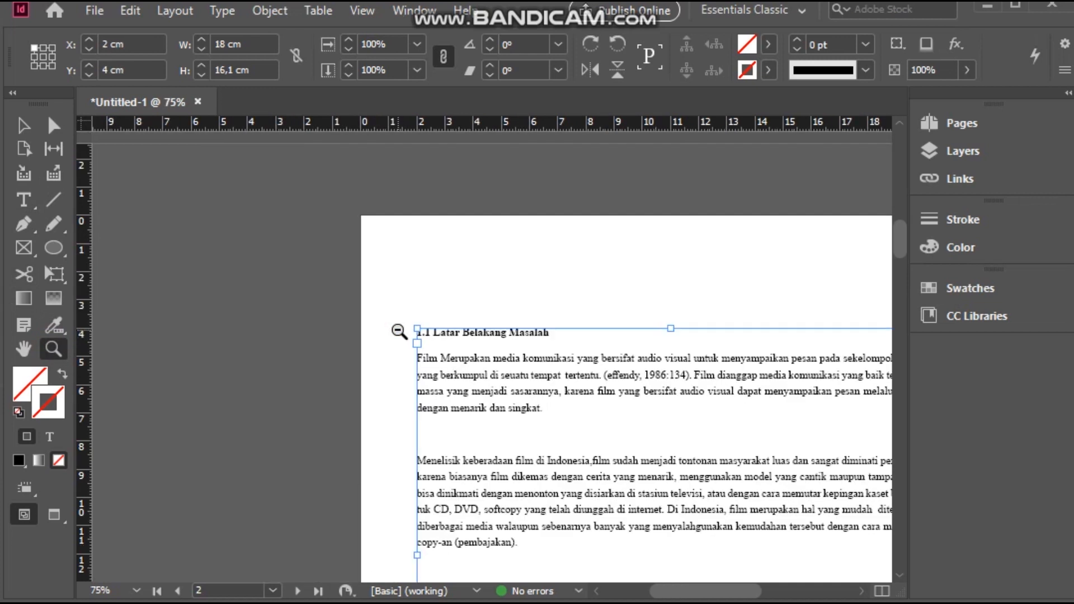
{"action": "left_click", "coordinate": [579, 412], "text": "alt"}
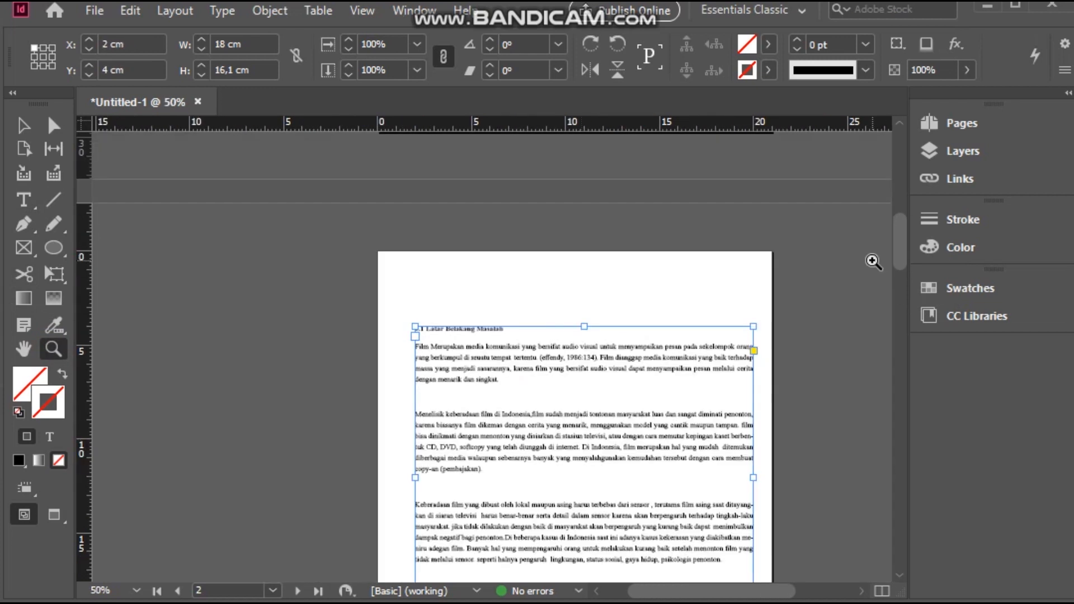
{"action": "left_click_drag", "start_coordinate": [897, 254], "coordinate": [901, 287]}
{"action": "left_click_drag", "start_coordinate": [690, 585], "coordinate": [739, 590]}
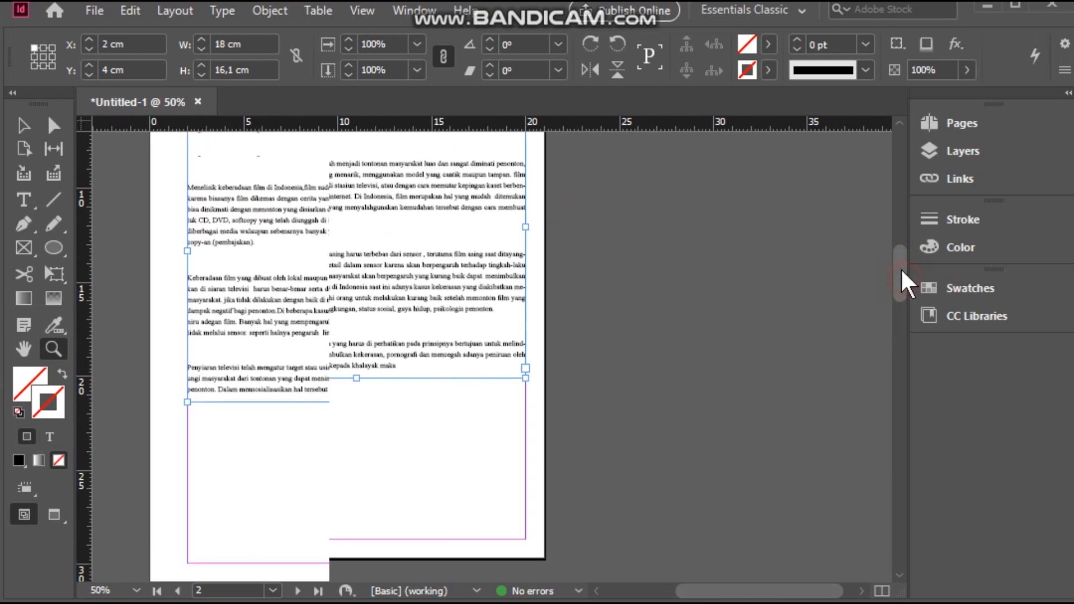
{"action": "left_click_drag", "start_coordinate": [900, 267], "coordinate": [900, 259]}
Split the imported text frame into 3 columns and preview the page without guides.
{"action": "key", "text": "ctrl+b"}
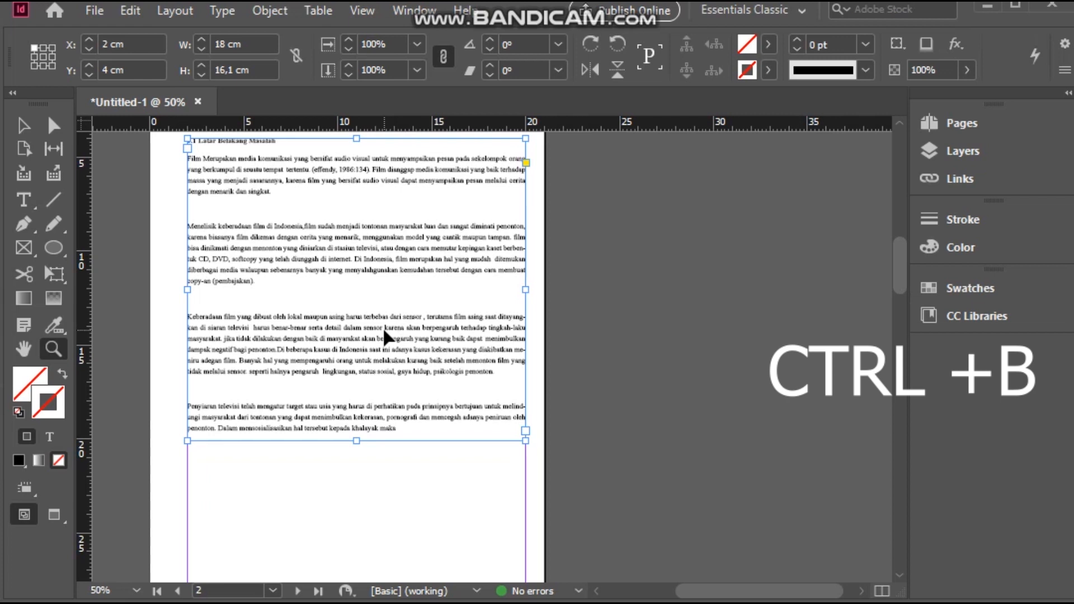
{"action": "type", "text": "3"}
{"action": "key", "text": "Return"}
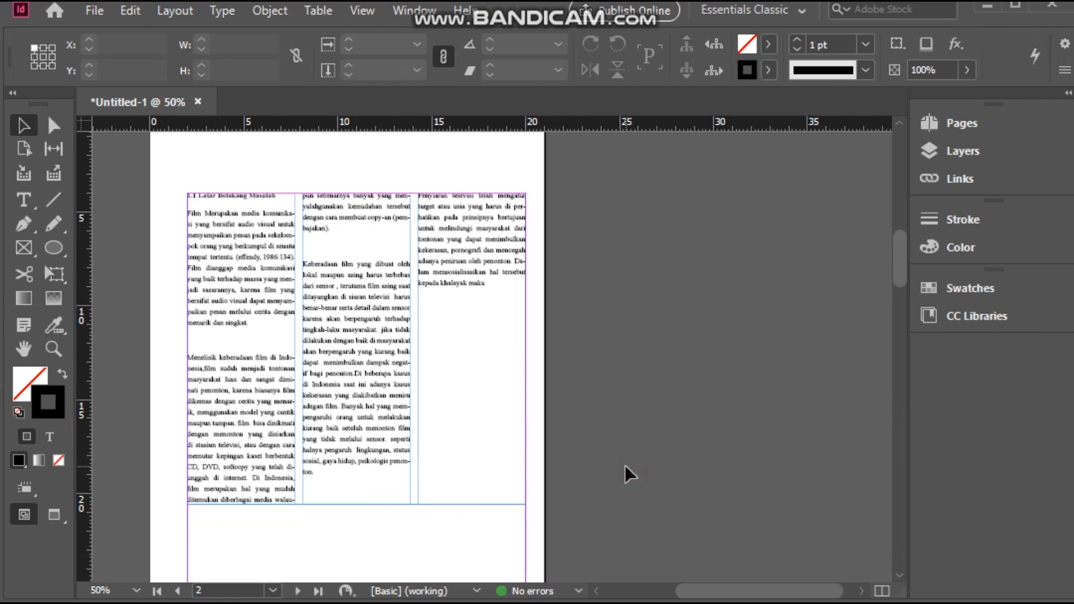
{"action": "key", "text": "w"}
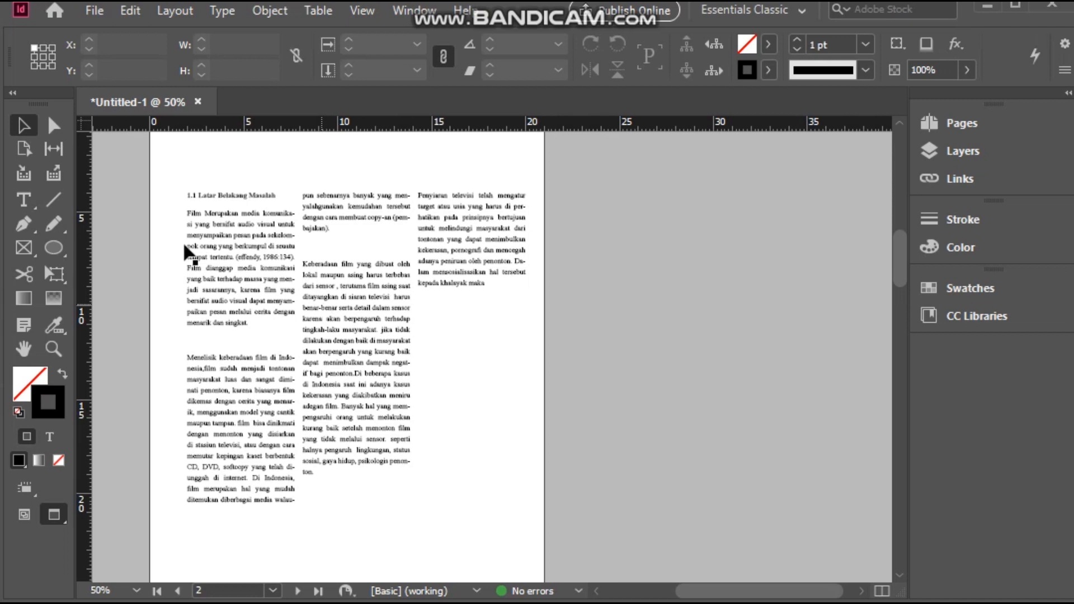
Delete the blank space above the paragraph beginning "Menelisik keberadaan film" in the first column.
{"action": "left_click", "coordinate": [24, 199]}
{"action": "left_click", "coordinate": [189, 357]}
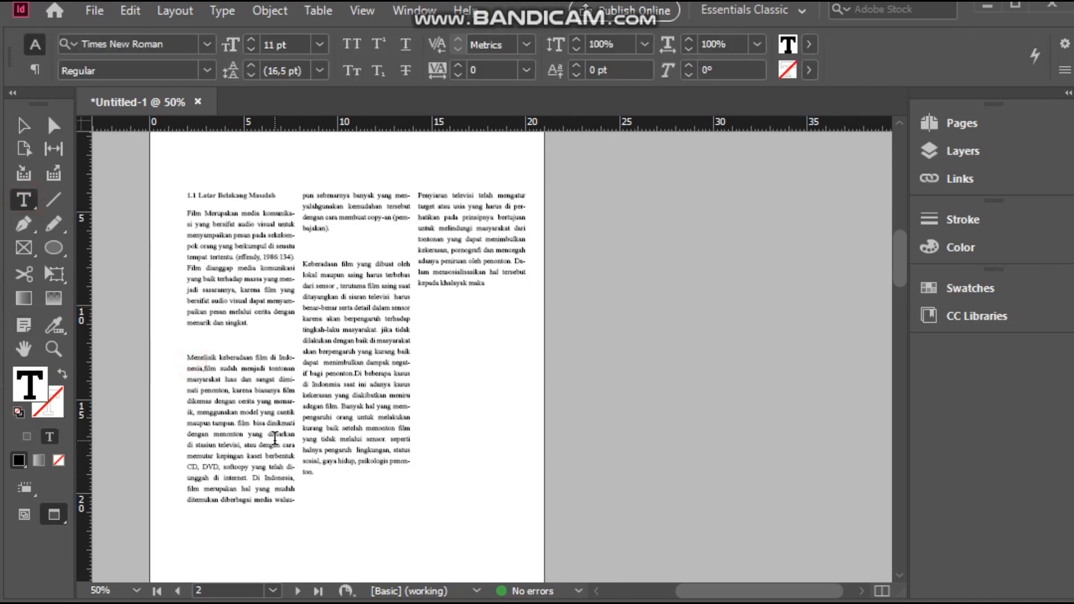
{"action": "key", "text": "BackSpace"}
{"action": "key", "text": "BackSpace"}
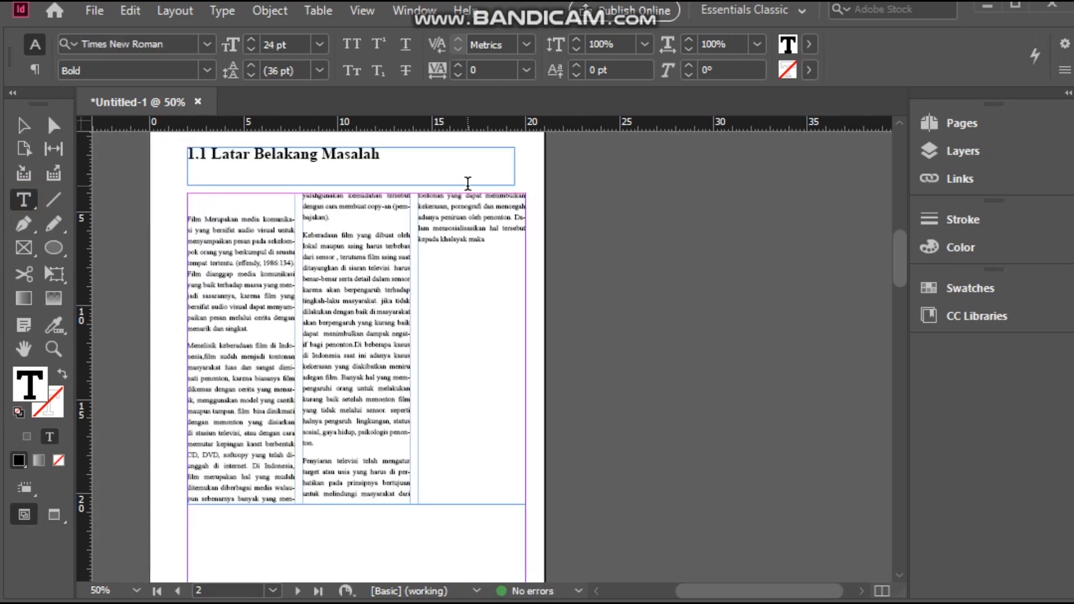
Fit the frame of the "1.1 Latar Belakang Masalah" heading on page 2 to its content.
{"action": "left_click", "coordinate": [23, 125]}
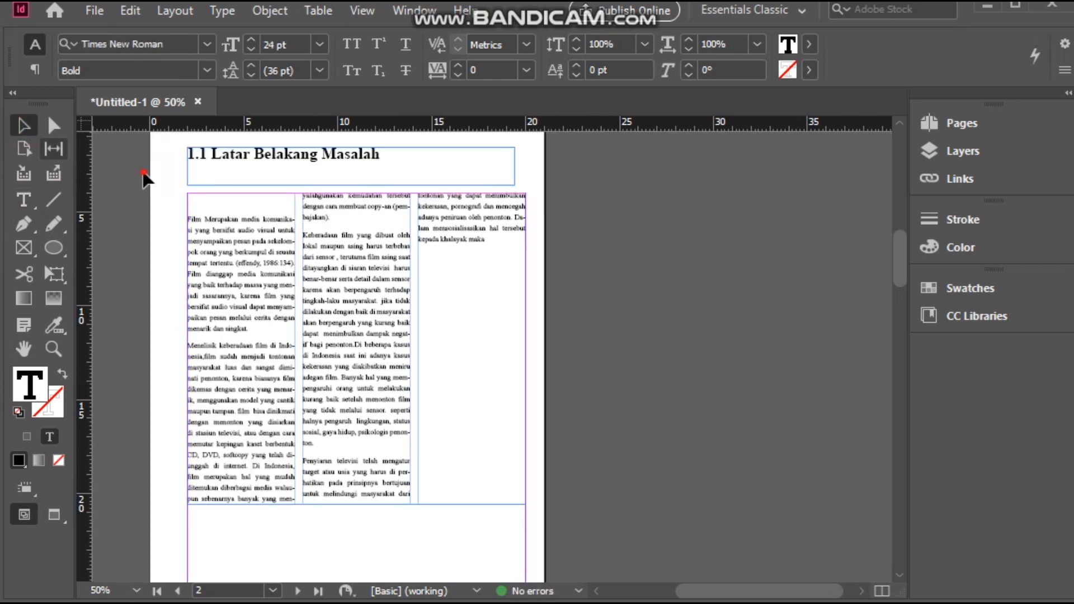
{"action": "left_click", "coordinate": [221, 160]}
{"action": "right_click", "coordinate": [222, 157]}
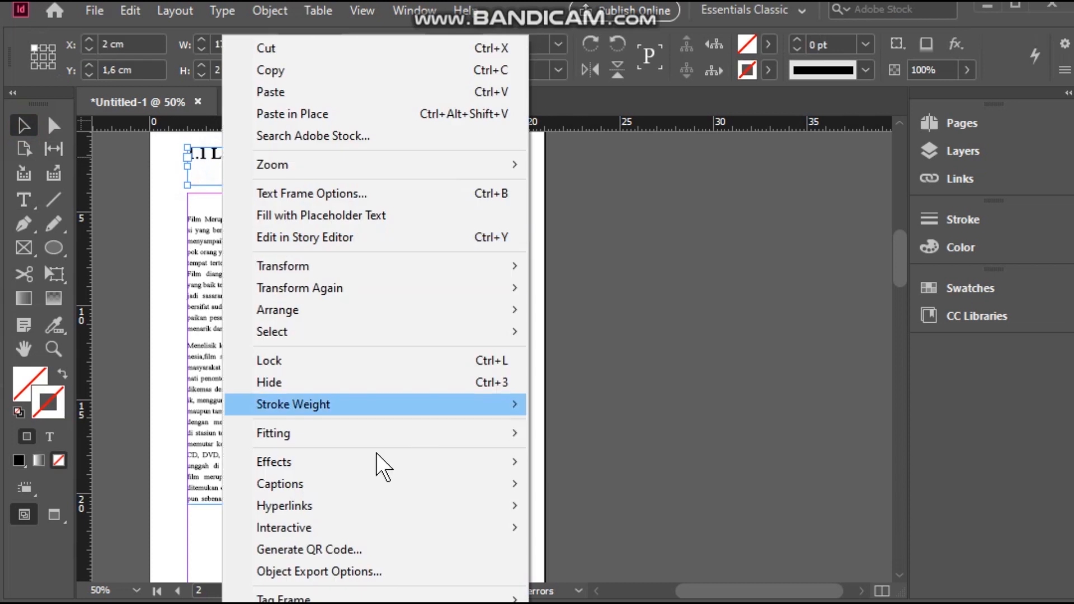
{"action": "mouse_move", "coordinate": [367, 439]}
{"action": "left_click", "coordinate": [555, 432]}
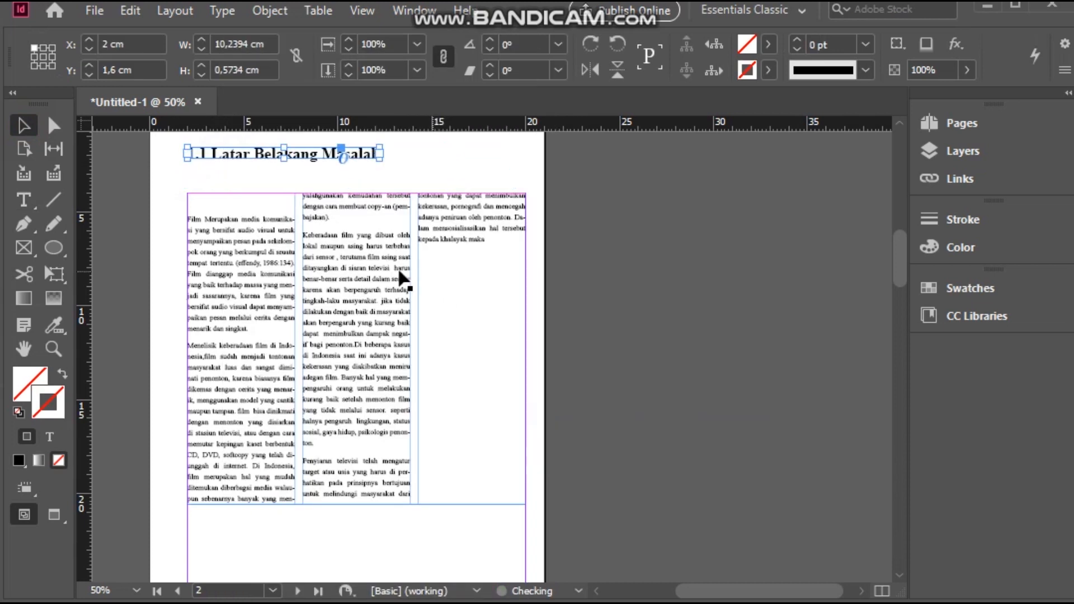
Delete the blank space before the opening paragraph "Film Merupakan" so the text starts at the head of the first column.
{"action": "left_click", "coordinate": [23, 200]}
{"action": "left_click", "coordinate": [192, 218]}
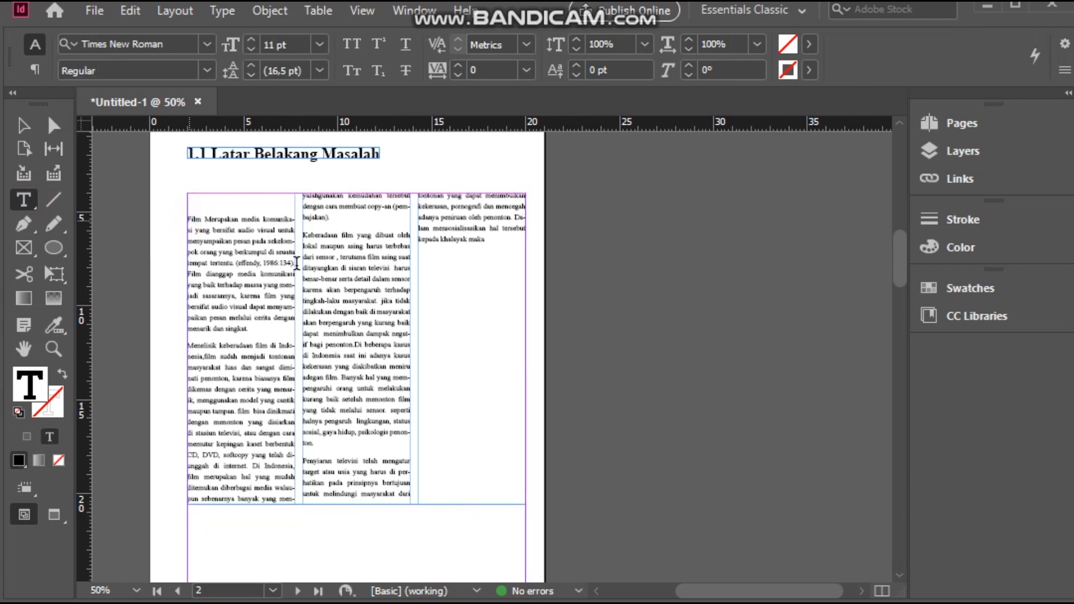
{"action": "key", "text": "BackSpace"}
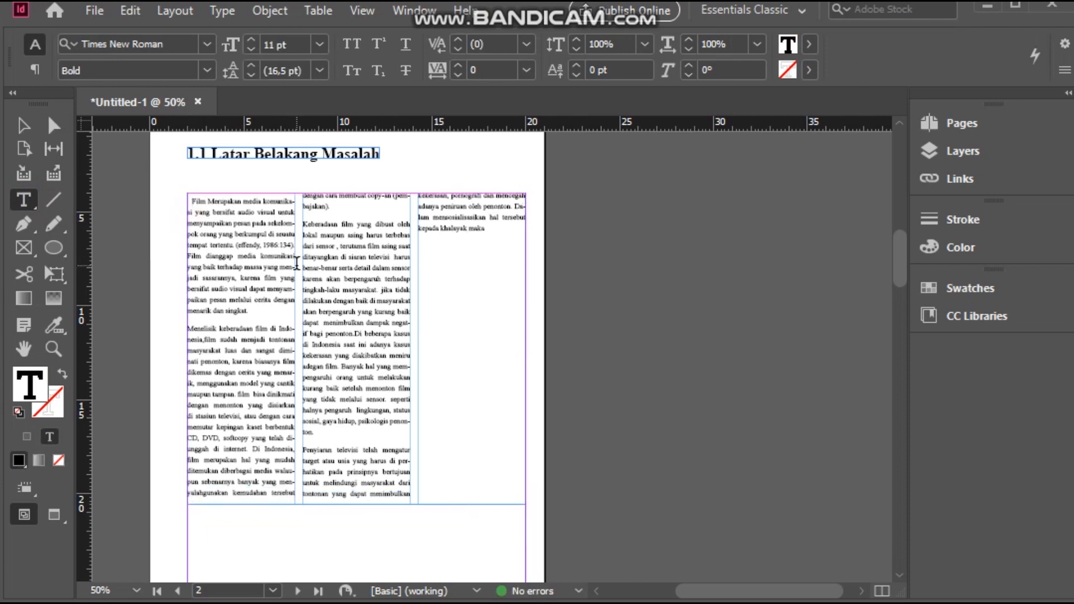
{"action": "key", "text": "BackSpace"}
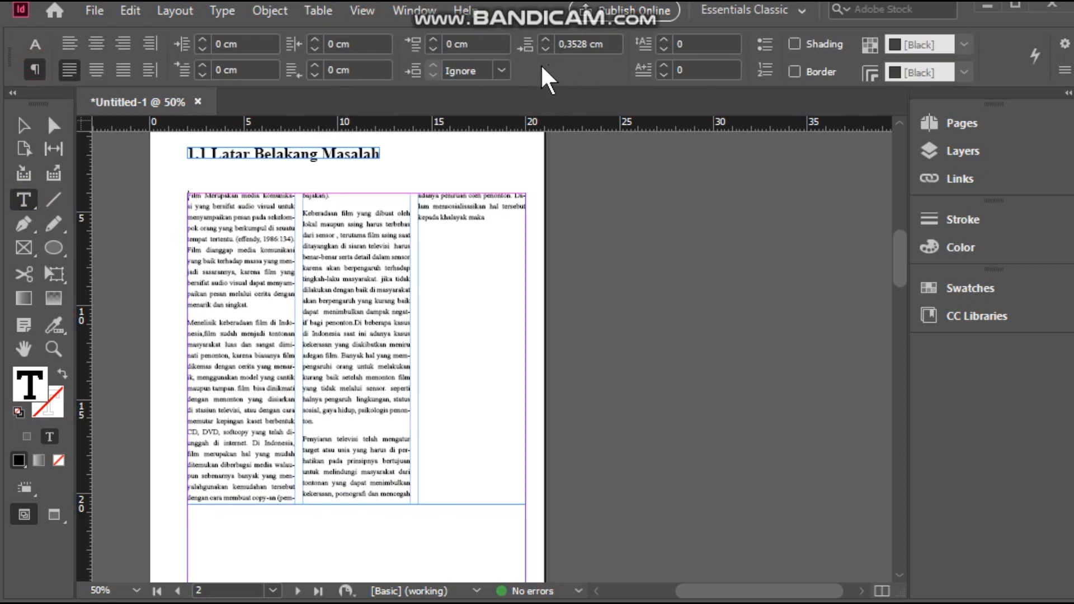
Give the opening paragraph "Film Merupakan" a drop cap 4 lines high and leave text editing.
{"action": "left_click", "coordinate": [665, 36]}
{"action": "left_click", "coordinate": [664, 36]}
{"action": "left_click", "coordinate": [664, 36]}
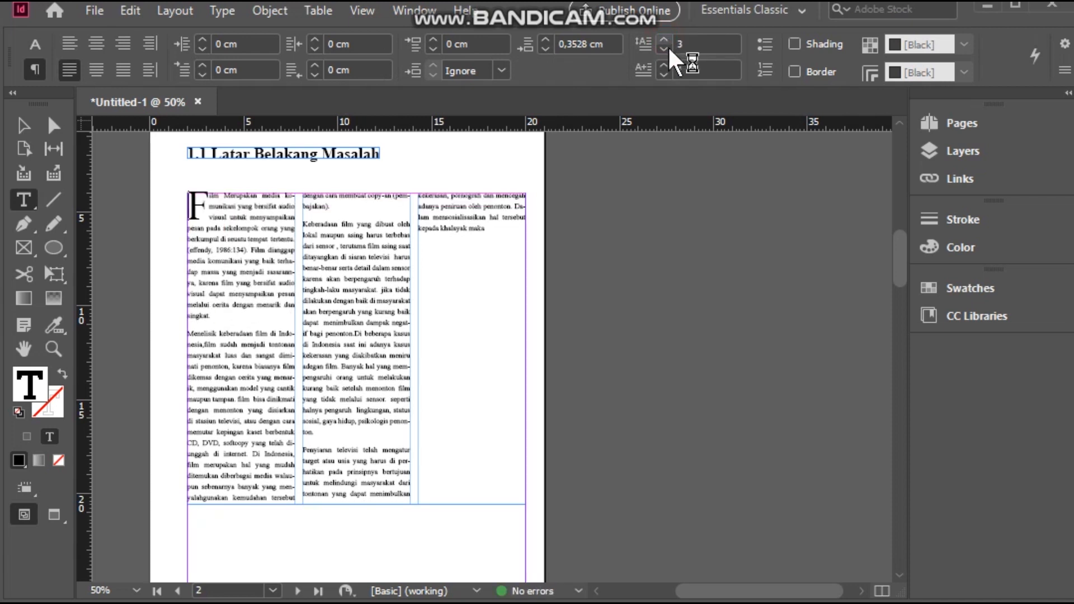
{"action": "left_click", "coordinate": [665, 36]}
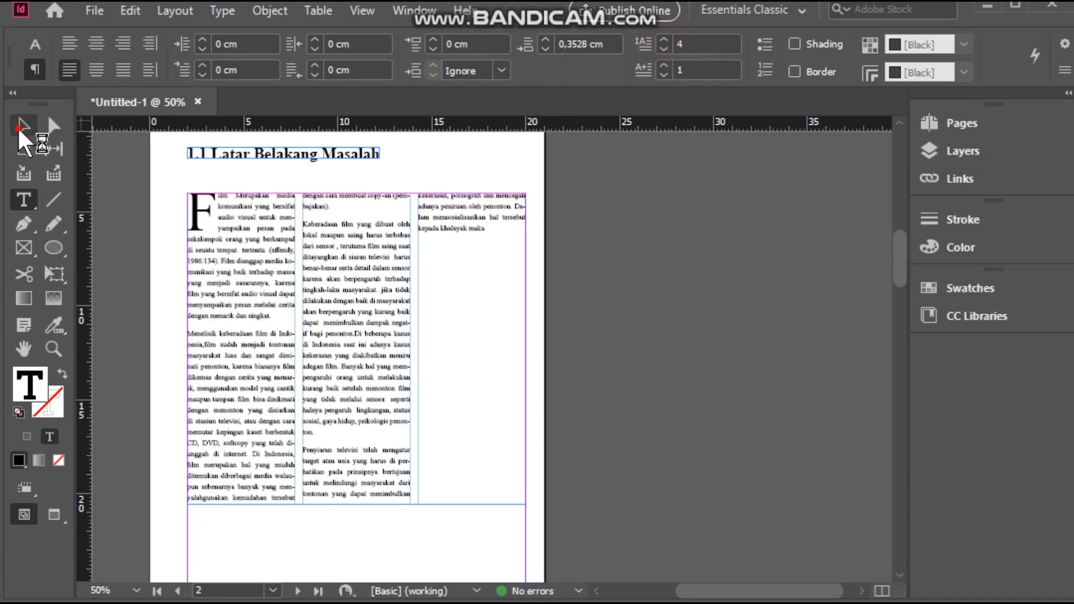
{"action": "key", "text": "Escape"}
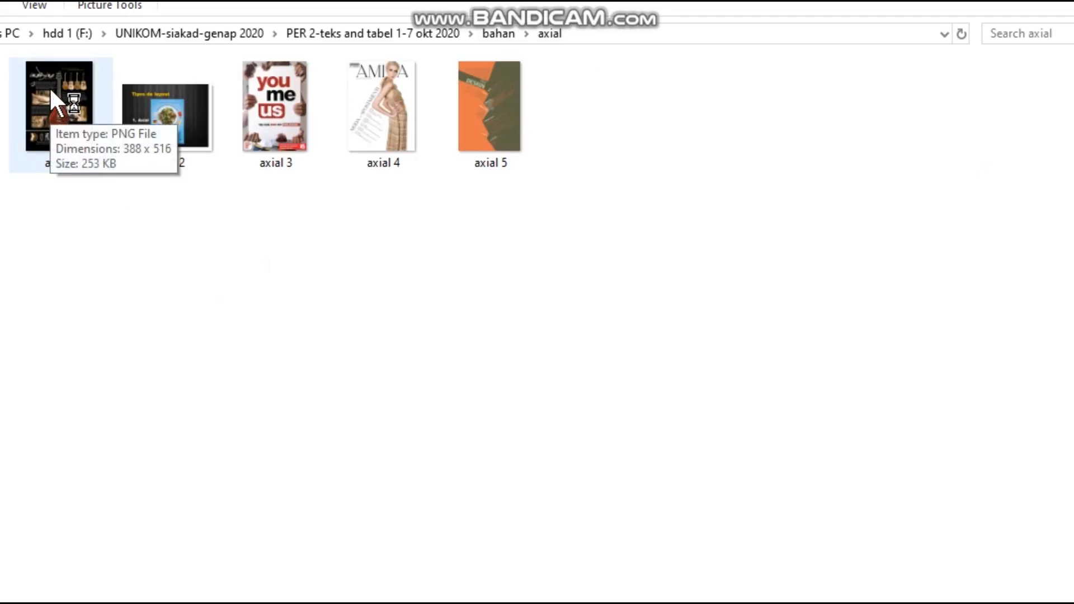
Bring the picture "axial 3" from the axial folder into the document and place it at full size below the third column's text.
{"action": "left_click_drag", "start_coordinate": [267, 102], "coordinate": [427, 271]}
{"action": "left_click", "coordinate": [426, 265]}
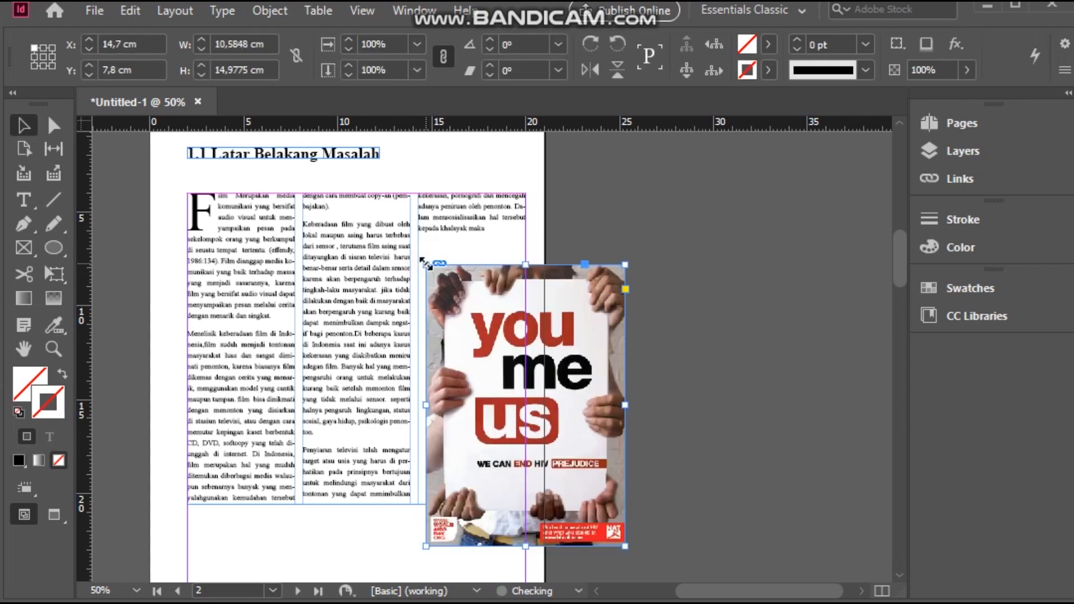
Try scaling the picture inside its frame to about 7 x 9.9 cm and resizing the frame to 5.3 x 8.3 cm.
{"action": "left_click", "coordinate": [526, 405]}
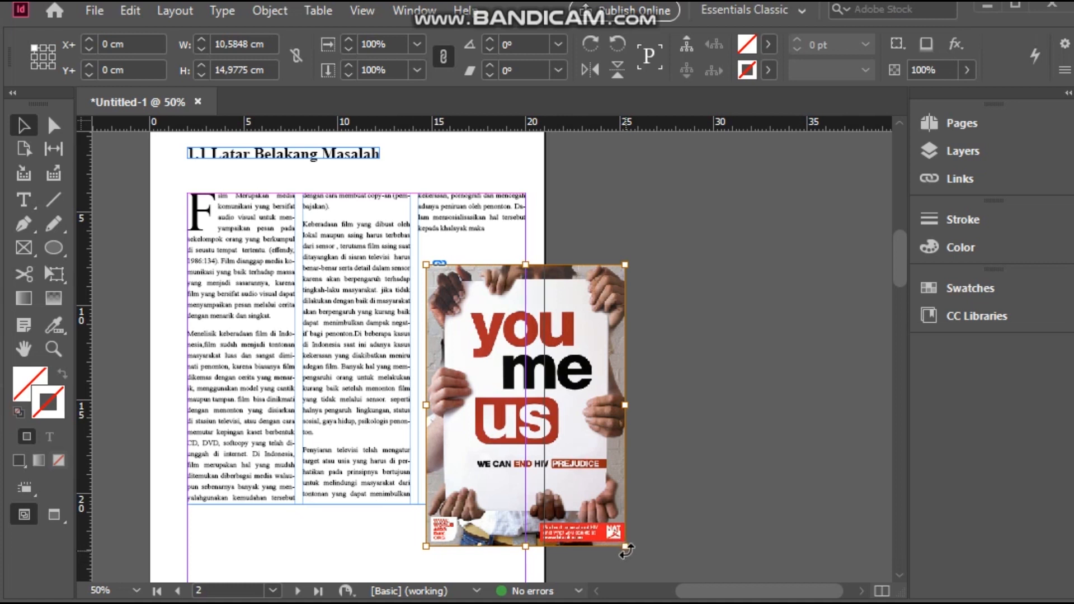
{"action": "left_click_drag", "start_coordinate": [626, 549], "coordinate": [546, 447]}
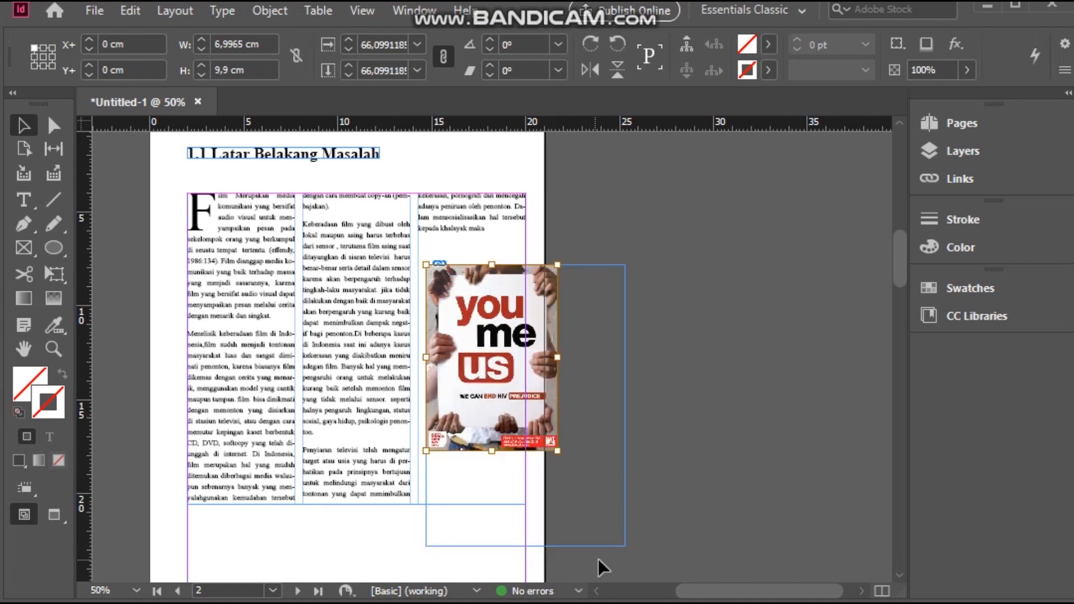
{"action": "left_click", "coordinate": [597, 537]}
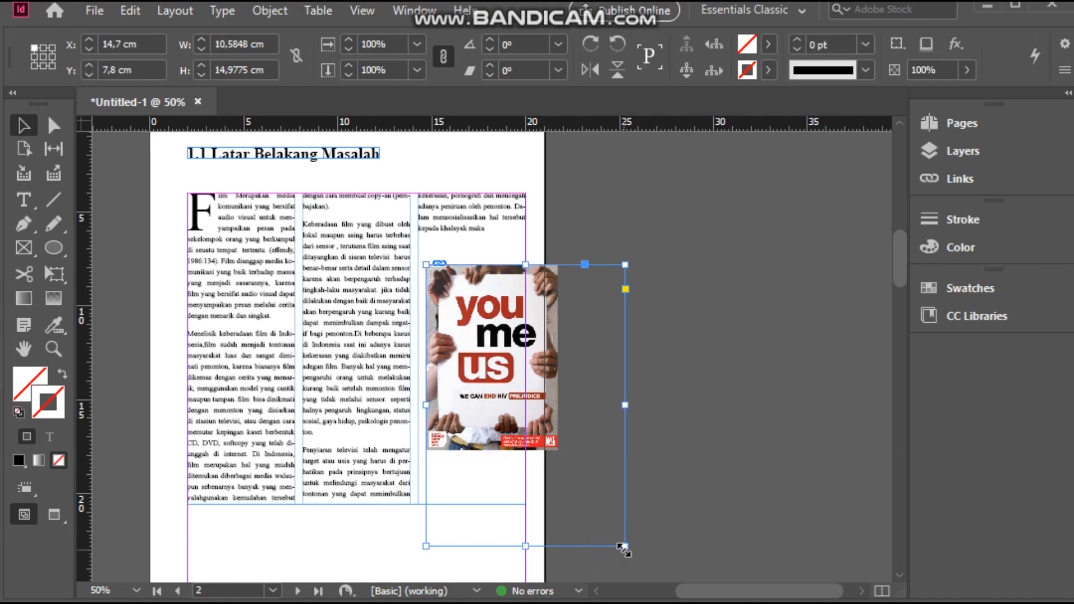
{"action": "left_click_drag", "start_coordinate": [622, 548], "coordinate": [525, 420]}
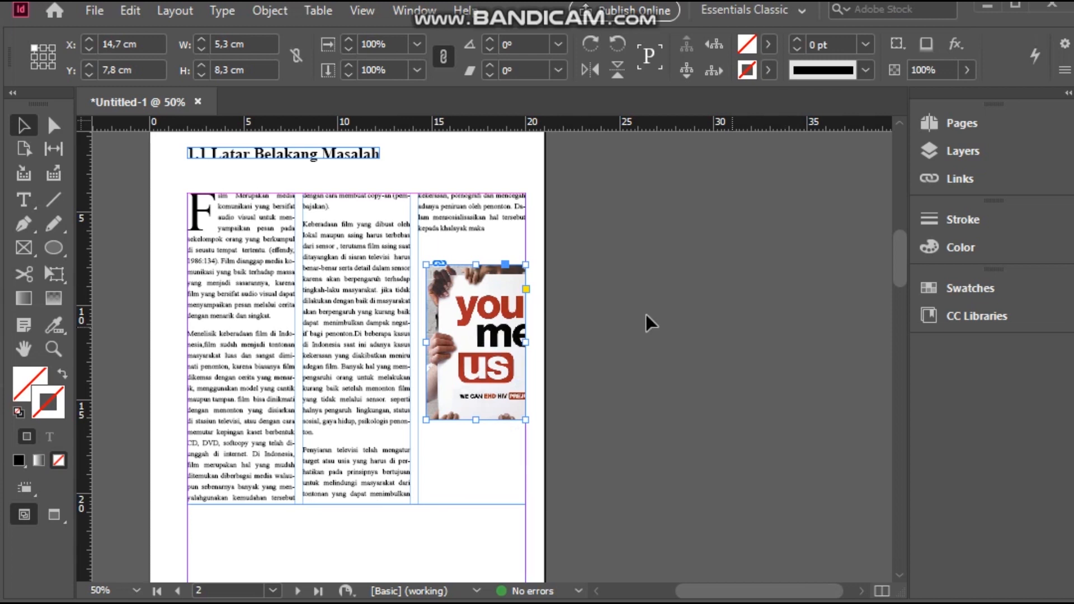
Undo the frame and picture resizing and the picture's full-size placement, returning to the loaded picture.
{"action": "key", "text": "ctrl+z"}
{"action": "key", "text": "ctrl+z"}
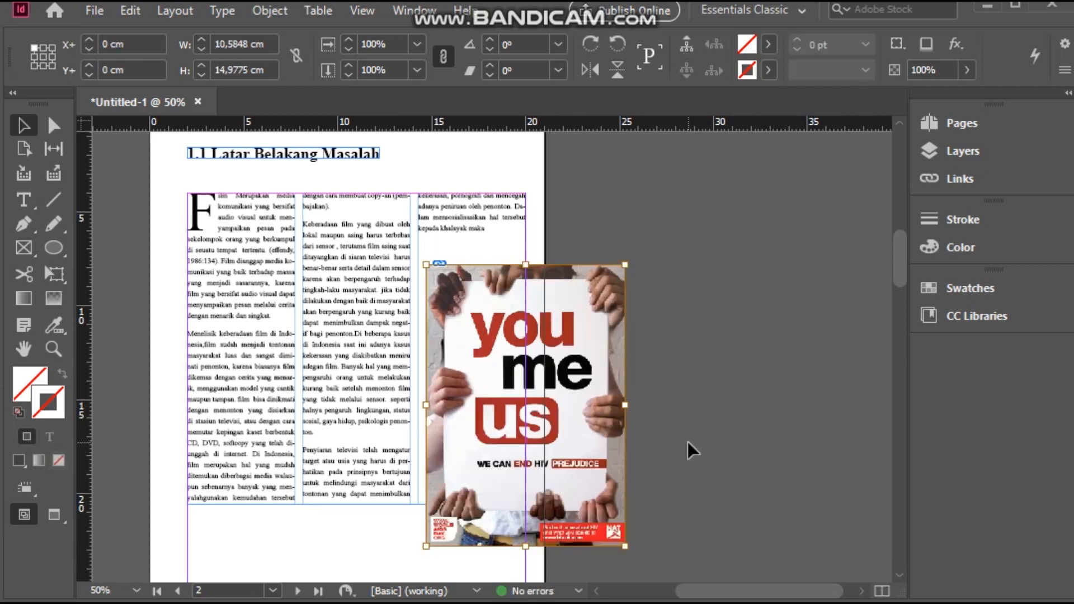
{"action": "key", "text": "ctrl+z"}
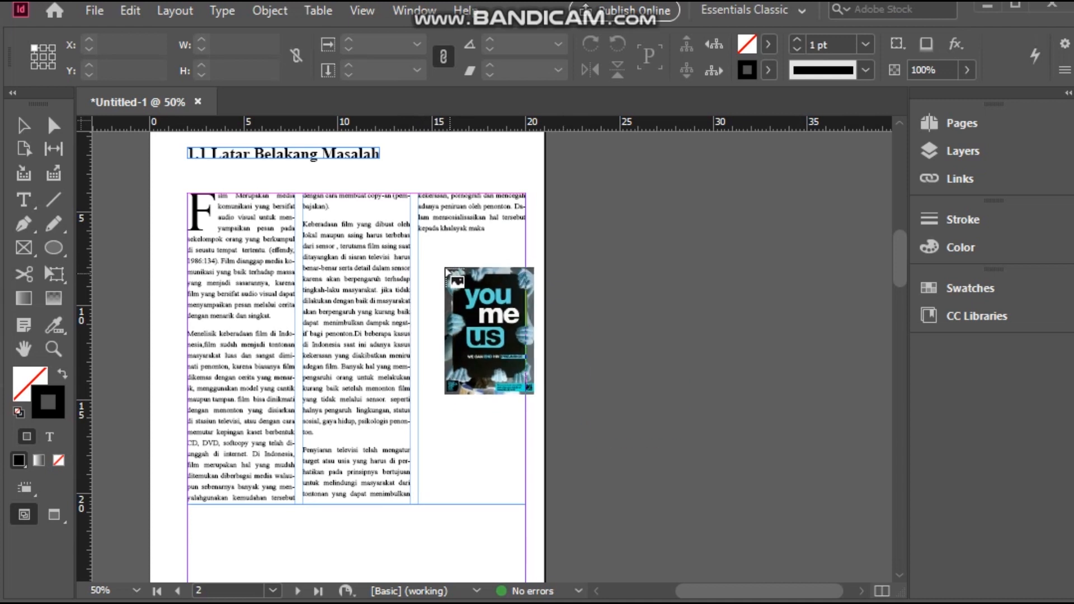
Place the "axial 3" picture about 5.8 x 8.2 cm just below the third column's text and preview the page without guides.
{"action": "left_click_drag", "start_coordinate": [420, 256], "coordinate": [507, 405]}
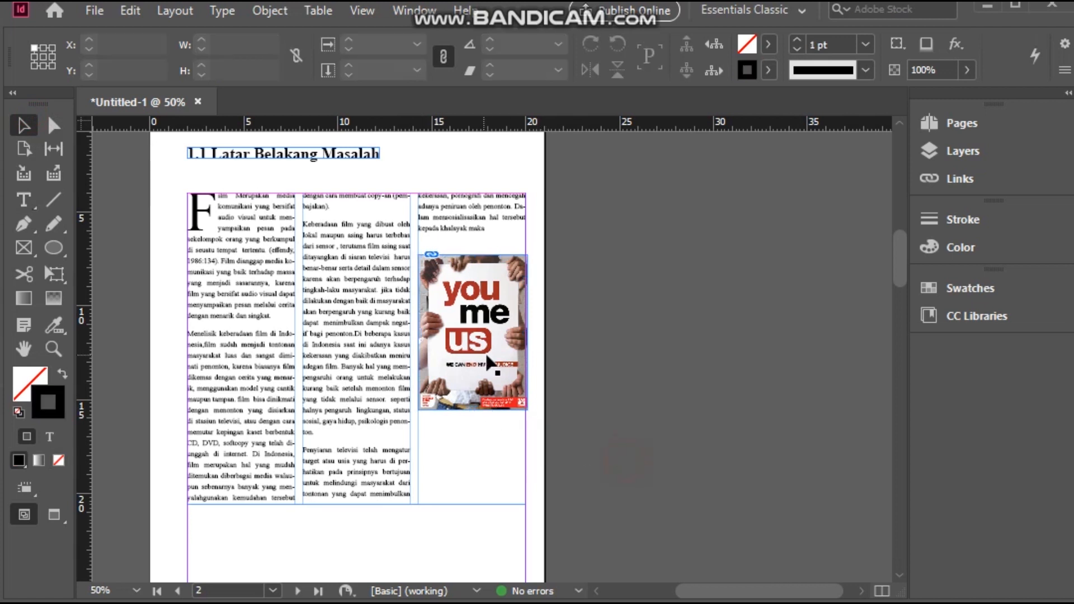
{"action": "left_click_drag", "start_coordinate": [506, 376], "coordinate": [506, 359]}
{"action": "key", "text": "Down"}
{"action": "key", "text": "Down"}
{"action": "key", "text": "Down"}
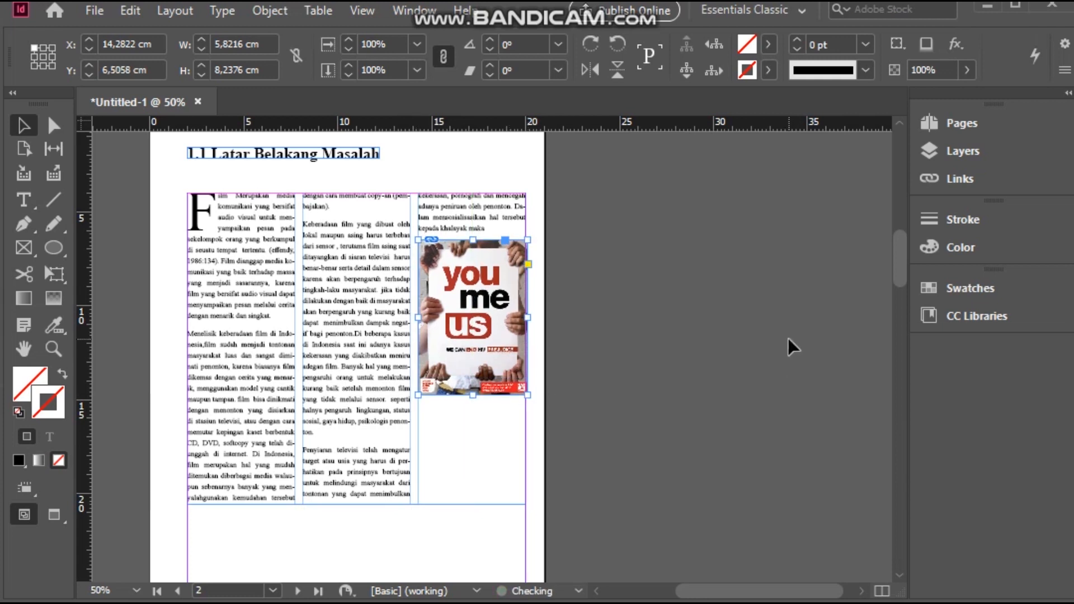
{"action": "key", "text": "Down"}
{"action": "key", "text": "Down"}
{"action": "key", "text": "Down"}
{"action": "key", "text": "Down"}
{"action": "key", "text": "Down"}
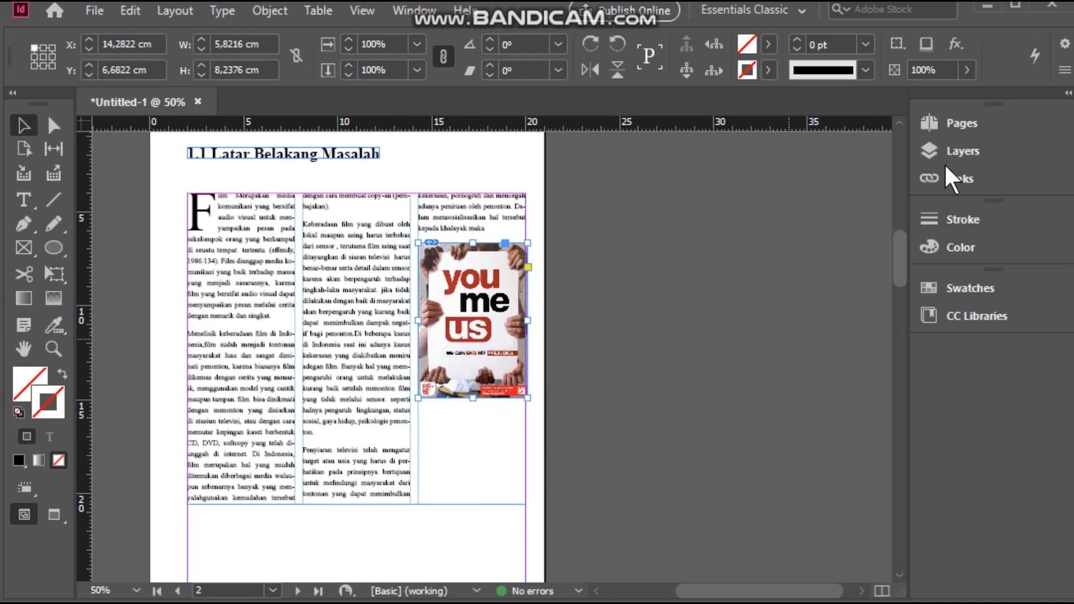
{"action": "left_click", "coordinate": [676, 290]}
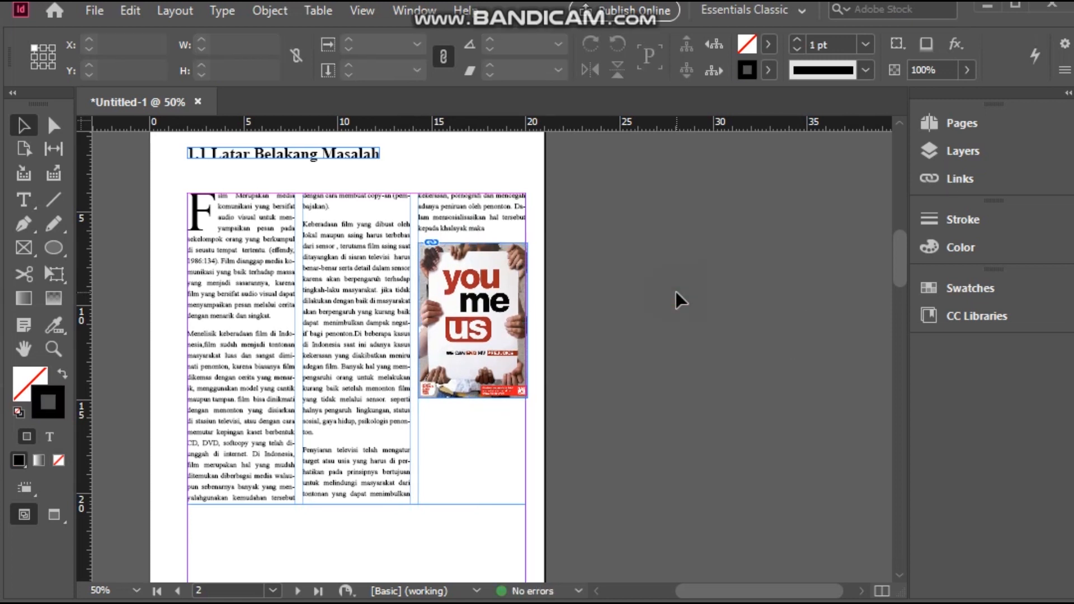
{"action": "key", "text": "w"}
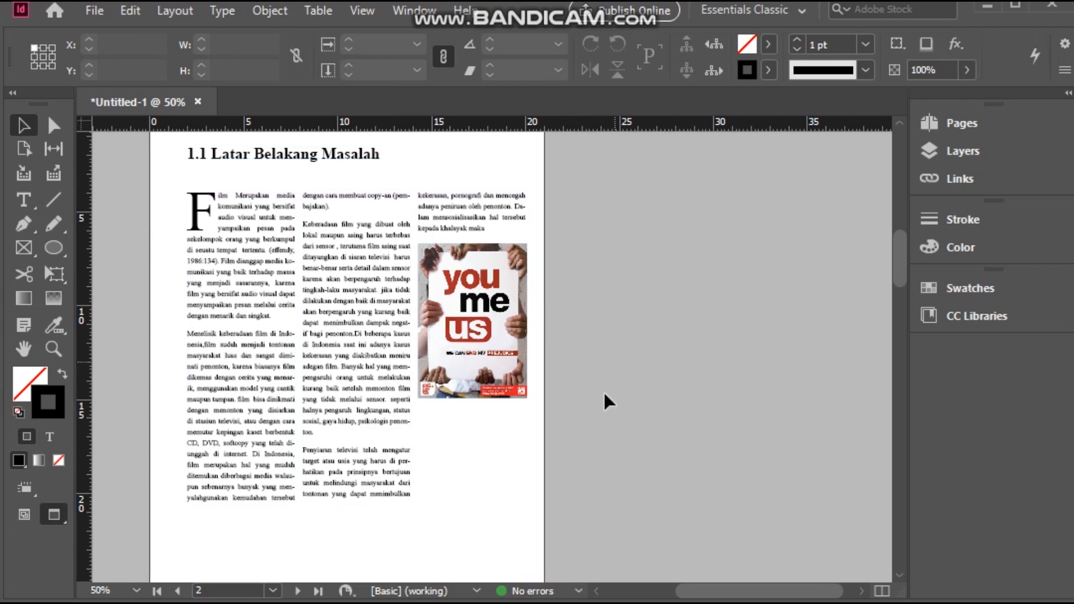
Place the guitar poster, "axial 4" and "axial 5" pictures side by side below the three columns, the last about 5.5 x 8.1 cm.
{"action": "scroll", "coordinate": [895, 261], "scroll_direction": "down", "scroll_amount": 3}
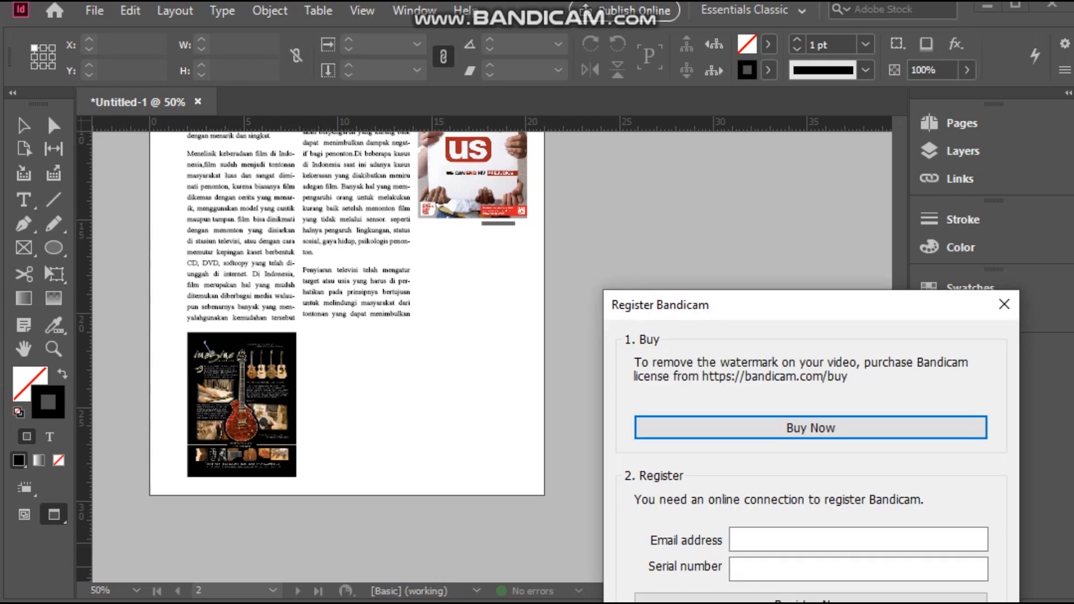
{"action": "left_click", "coordinate": [1012, 307]}
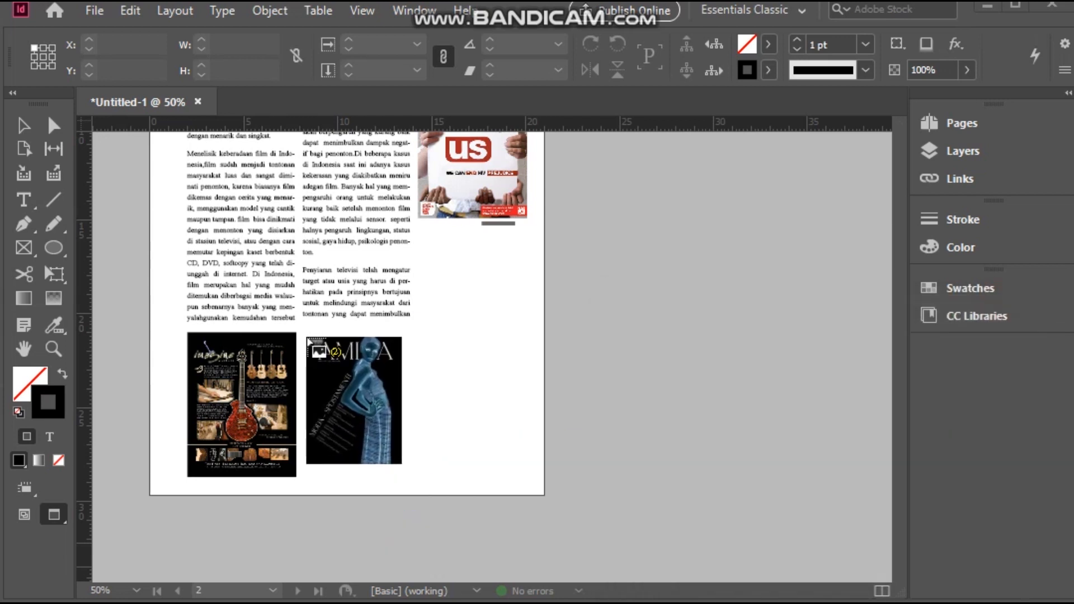
{"action": "left_click_drag", "start_coordinate": [304, 332], "coordinate": [439, 480]}
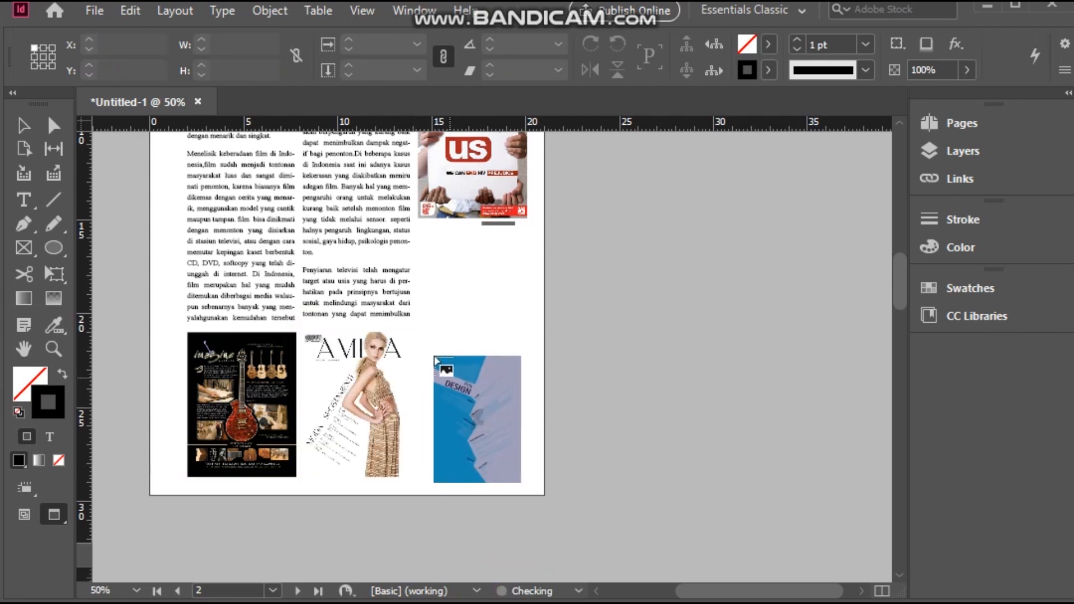
{"action": "left_click_drag", "start_coordinate": [419, 325], "coordinate": [522, 480]}
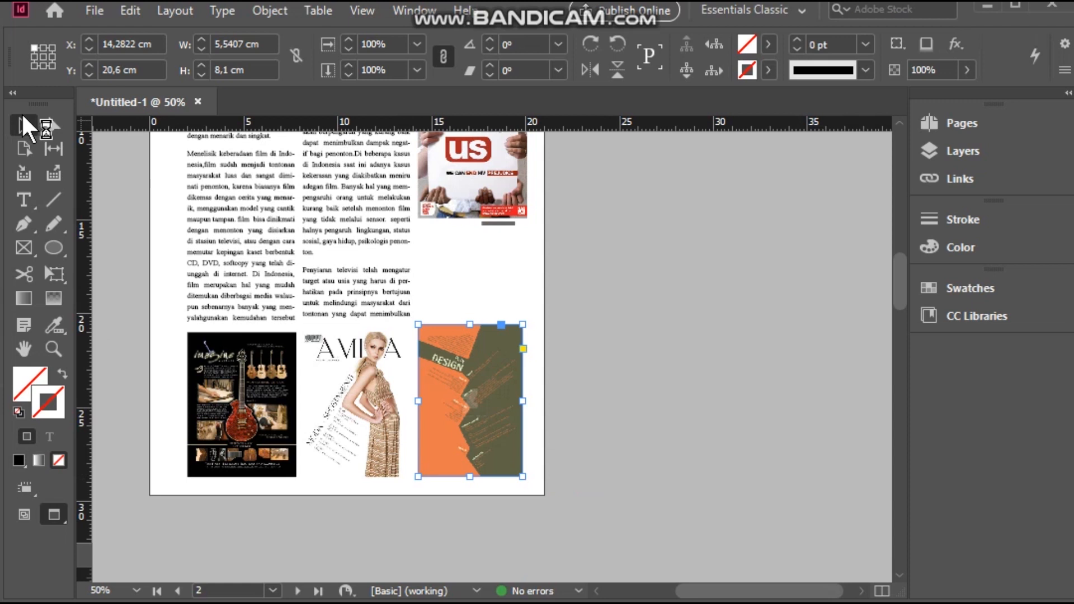
{"action": "left_click", "coordinate": [689, 423]}
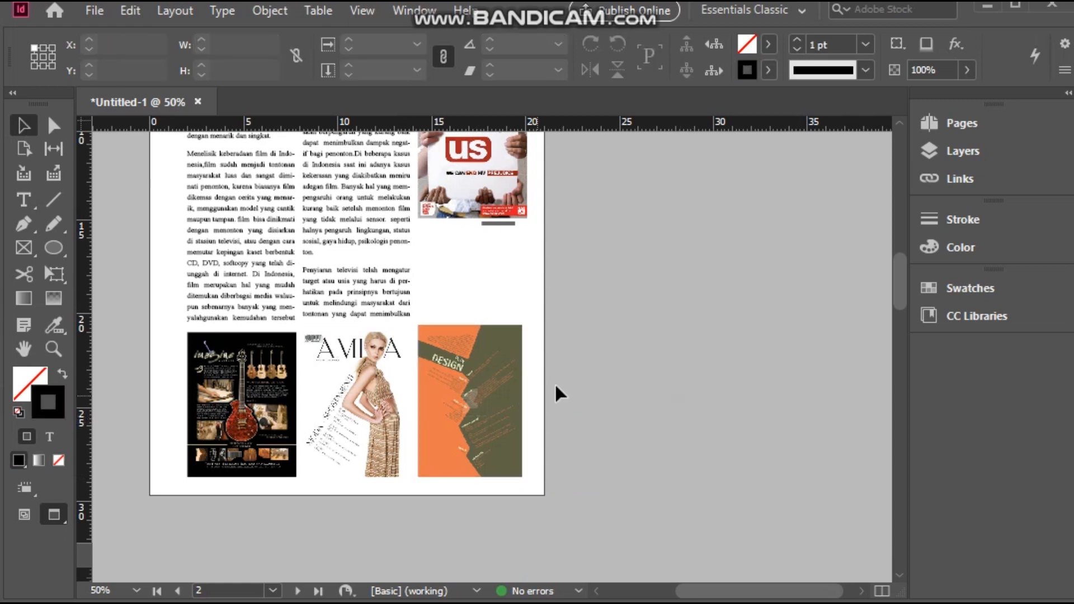
Try to select the small grey line beneath the third-column picture, undoing the stray move of the text frame.
{"action": "scroll", "coordinate": [904, 281], "scroll_direction": "up", "scroll_amount": 2}
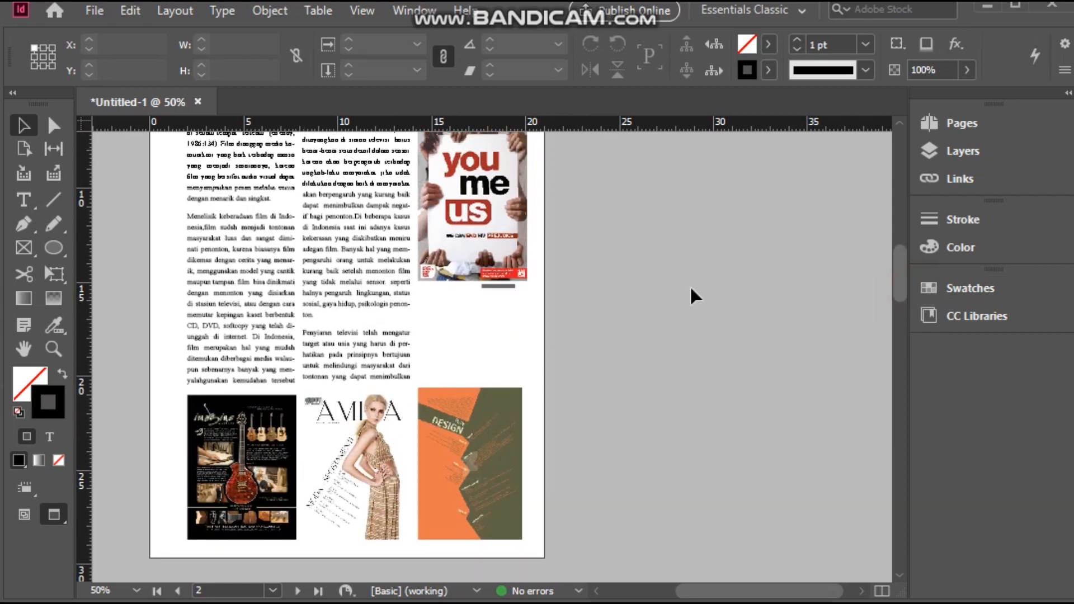
{"action": "left_click_drag", "start_coordinate": [523, 305], "coordinate": [493, 217]}
{"action": "left_click", "coordinate": [547, 311]}
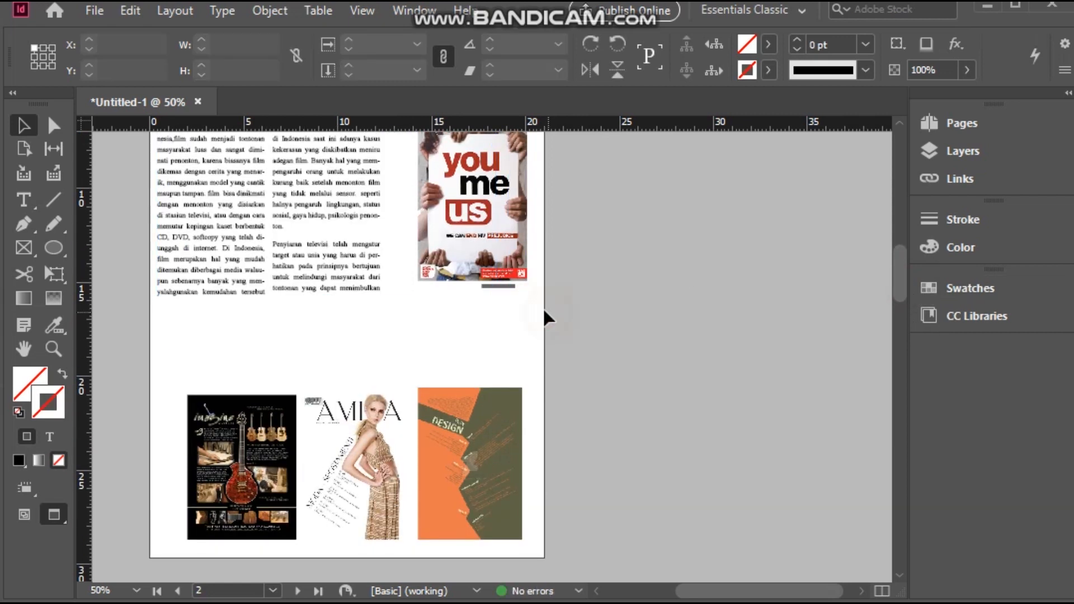
{"action": "key", "text": "ctrl+z"}
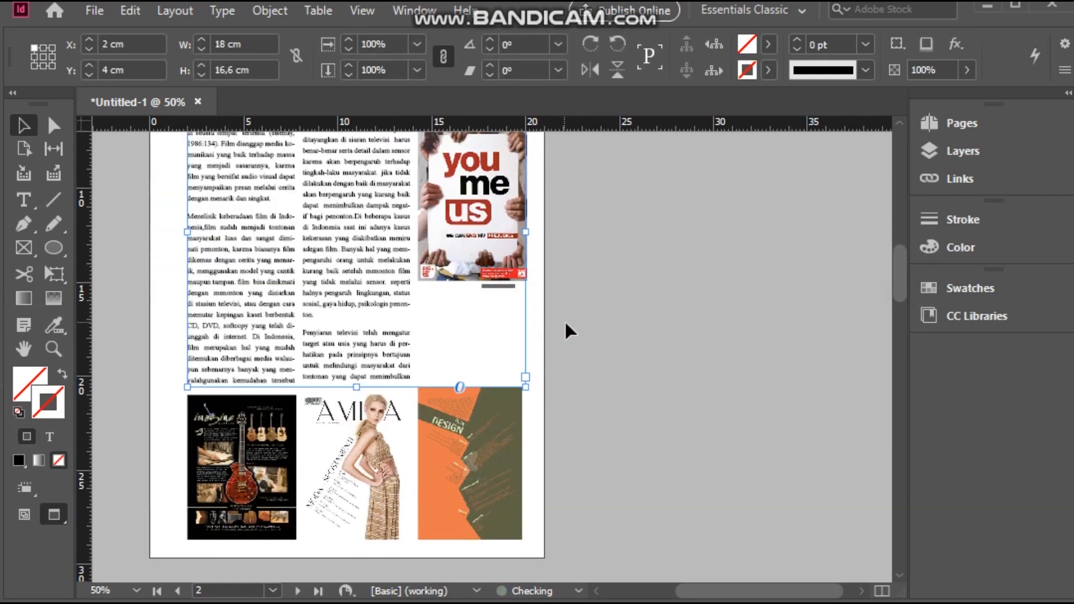
{"action": "left_click", "coordinate": [564, 323]}
{"action": "left_click_drag", "start_coordinate": [899, 281], "coordinate": [894, 270]}
{"action": "mouse_move", "coordinate": [571, 359]}
{"action": "left_mouse_down"}
{"action": "mouse_move", "coordinate": [491, 342]}
{"action": "mouse_move", "coordinate": [484, 307]}
{"action": "left_mouse_up"}
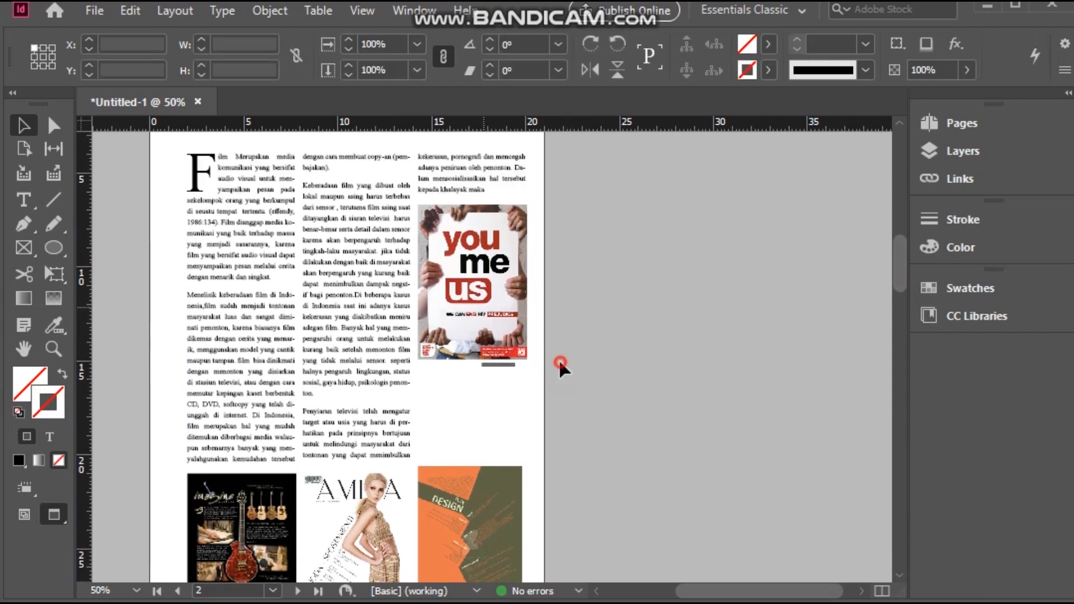
{"action": "left_click_drag", "start_coordinate": [537, 370], "coordinate": [485, 305]}
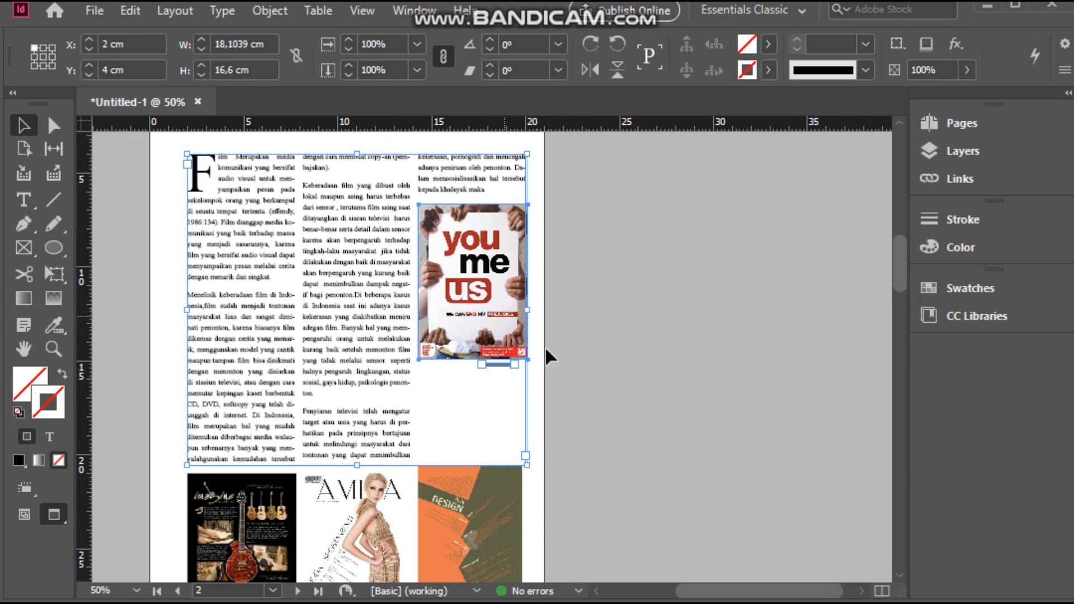
{"action": "left_click", "coordinate": [536, 363]}
{"action": "left_click", "coordinate": [500, 379]}
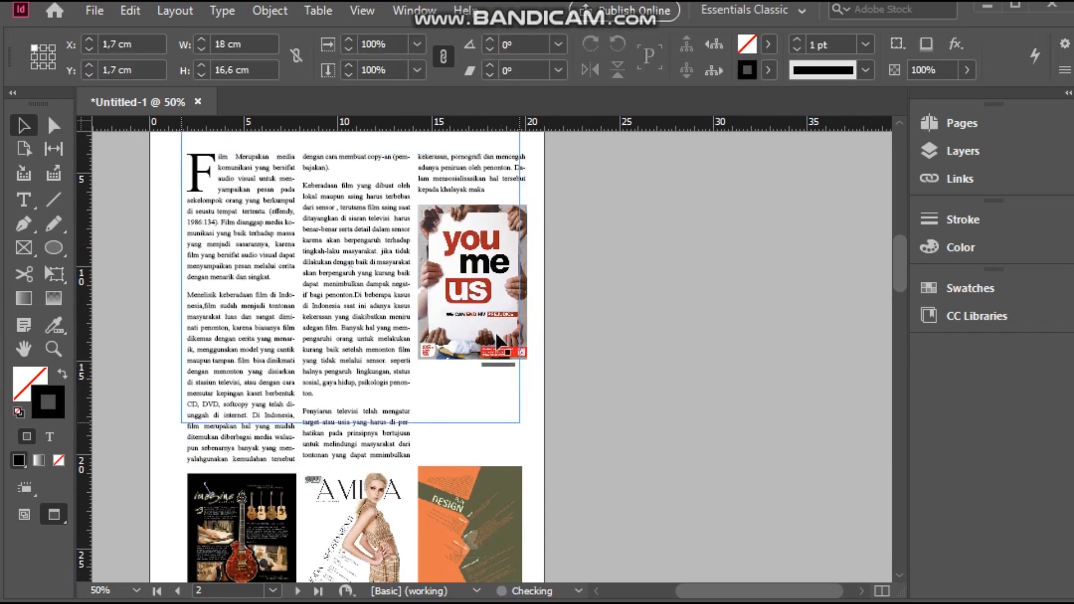
{"action": "left_click", "coordinate": [600, 287]}
Group all the frames of the "DESAIN KOMUNIKASI VISUAL" article on page 1 and check the group by selecting it.
{"action": "left_click_drag", "start_coordinate": [902, 267], "coordinate": [902, 182]}
{"action": "left_click_drag", "start_coordinate": [154, 147], "coordinate": [557, 573]}
{"action": "right_click", "coordinate": [409, 455]}
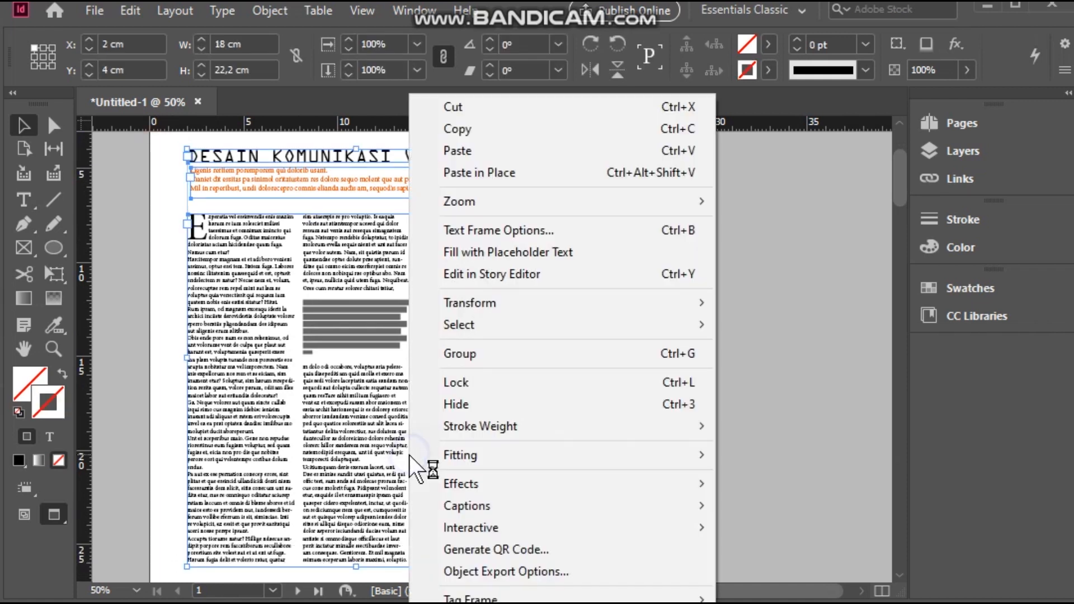
{"action": "left_click", "coordinate": [459, 361]}
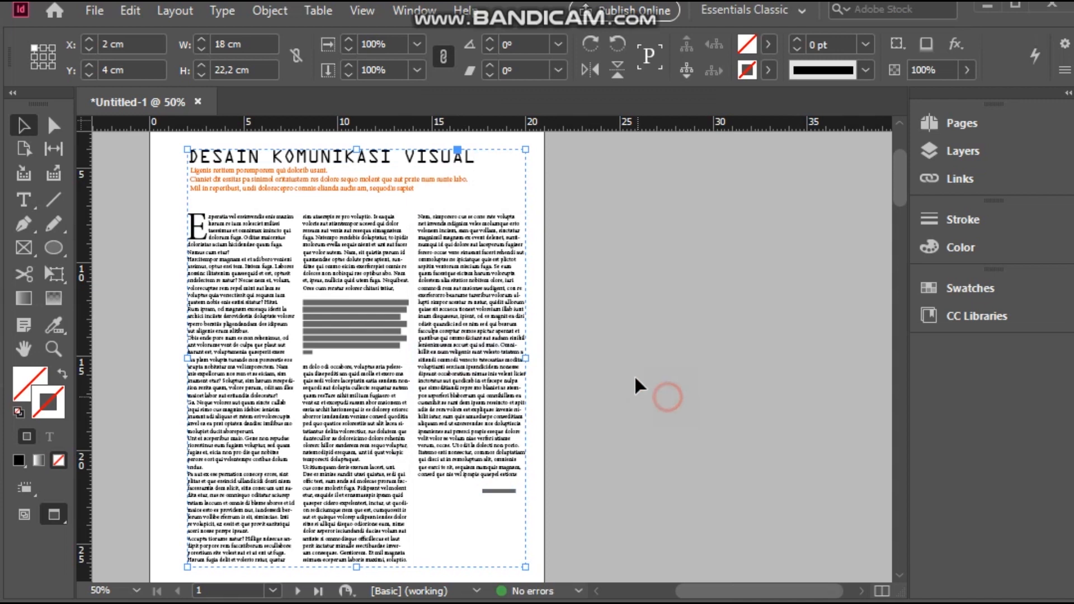
{"action": "left_click", "coordinate": [655, 387]}
{"action": "left_click", "coordinate": [497, 350]}
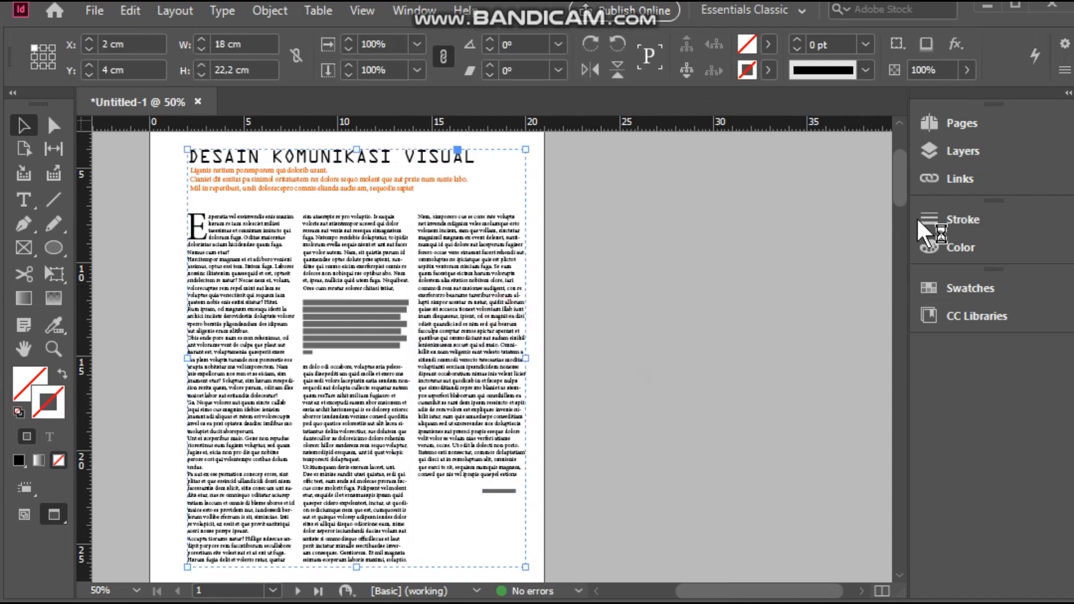
Group the heading, text frame and all pictures on page 2, check the group by selecting it, and return to page 1.
{"action": "left_click_drag", "start_coordinate": [904, 182], "coordinate": [901, 260]}
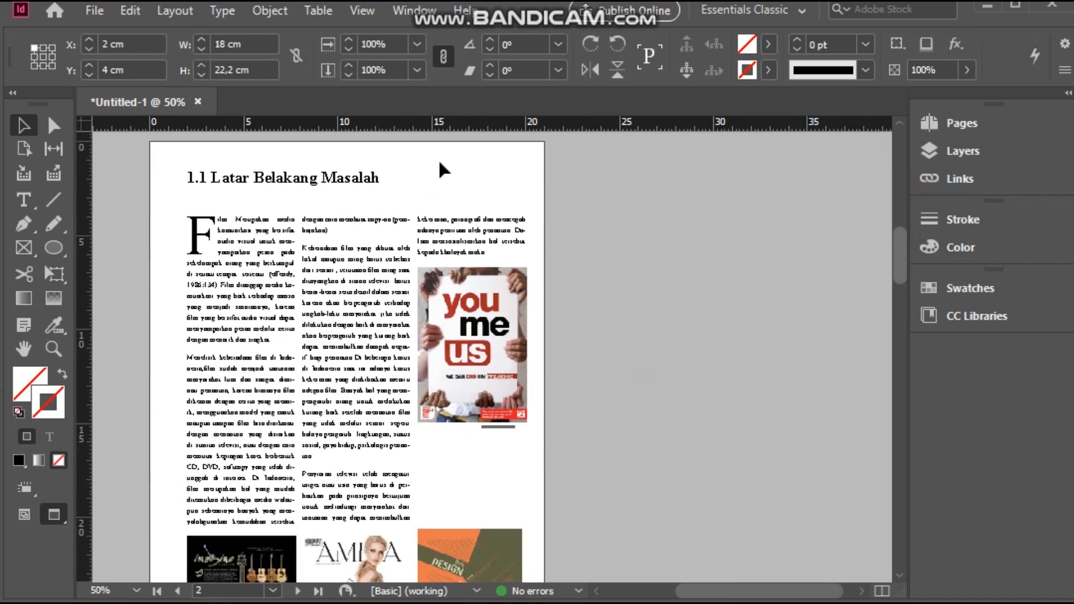
{"action": "left_click_drag", "start_coordinate": [163, 159], "coordinate": [529, 498]}
{"action": "right_click", "coordinate": [356, 240]}
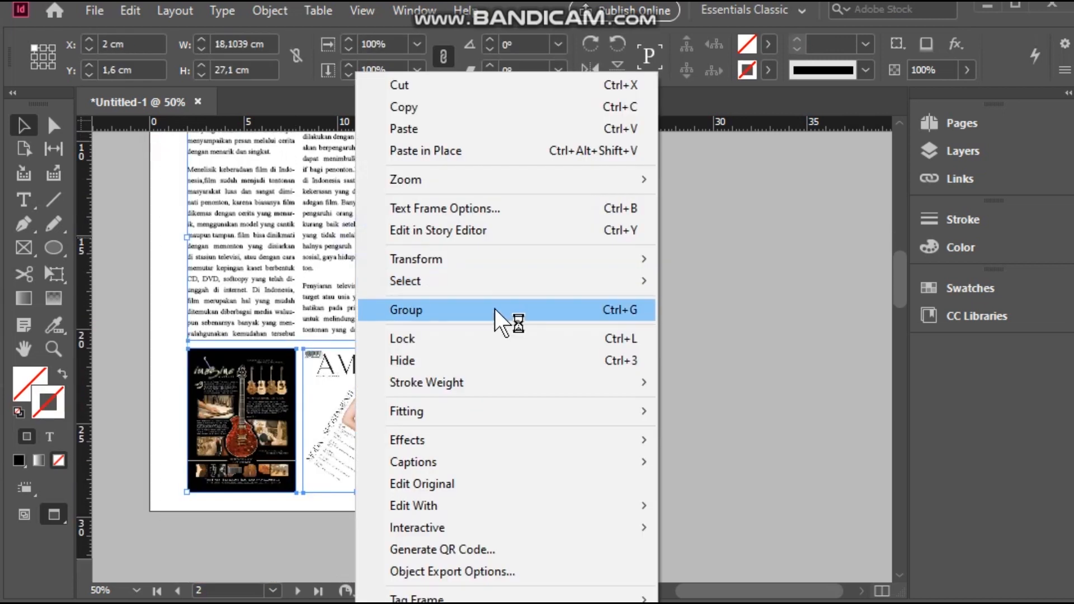
{"action": "left_click", "coordinate": [479, 317]}
{"action": "left_click", "coordinate": [673, 388]}
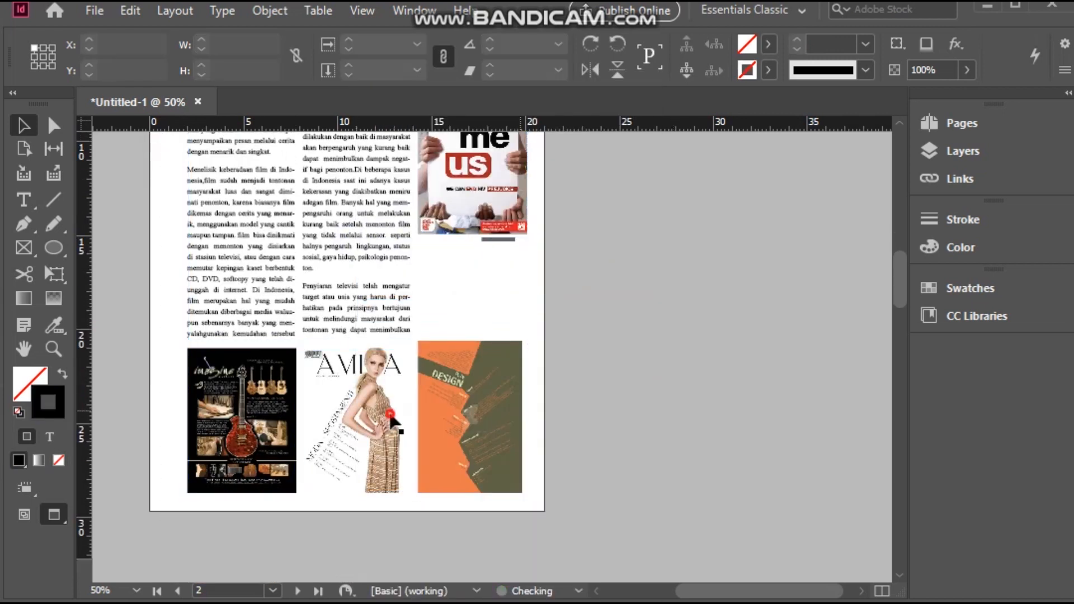
{"action": "left_click", "coordinate": [326, 305]}
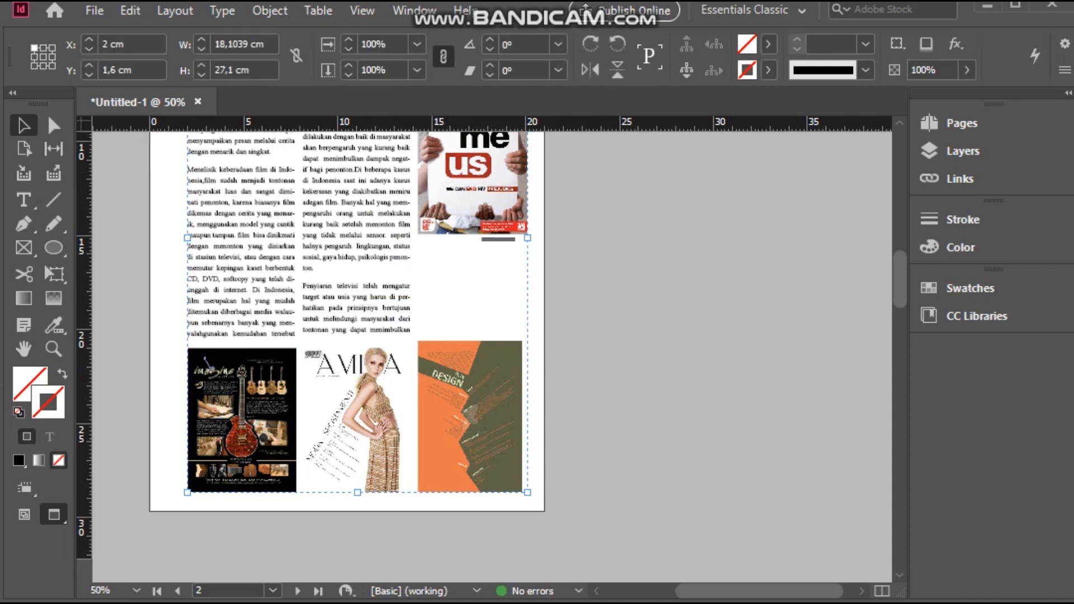
{"action": "left_click_drag", "start_coordinate": [898, 269], "coordinate": [891, 171]}
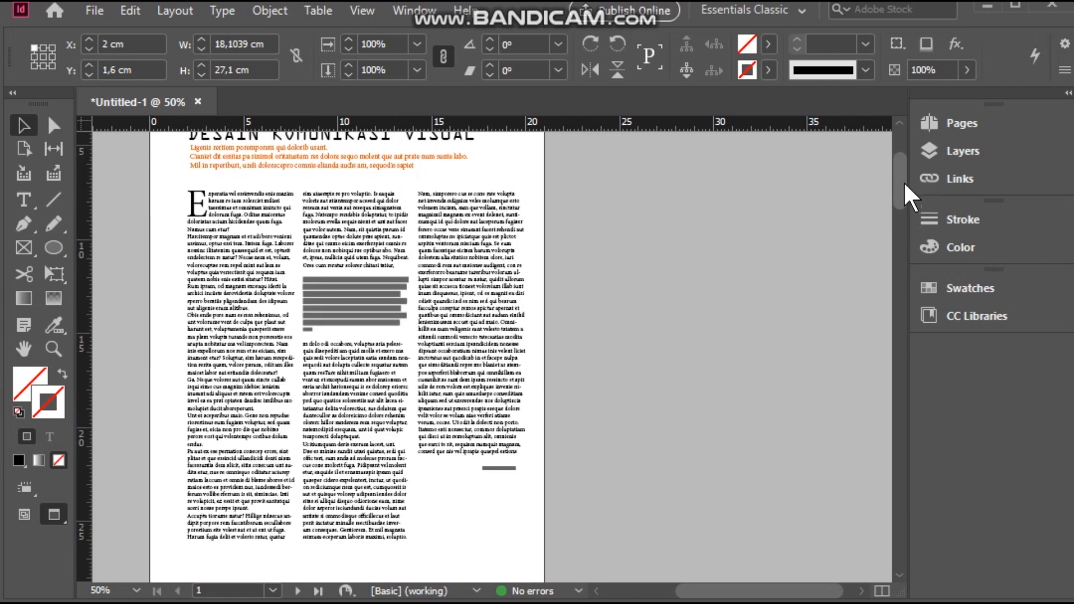